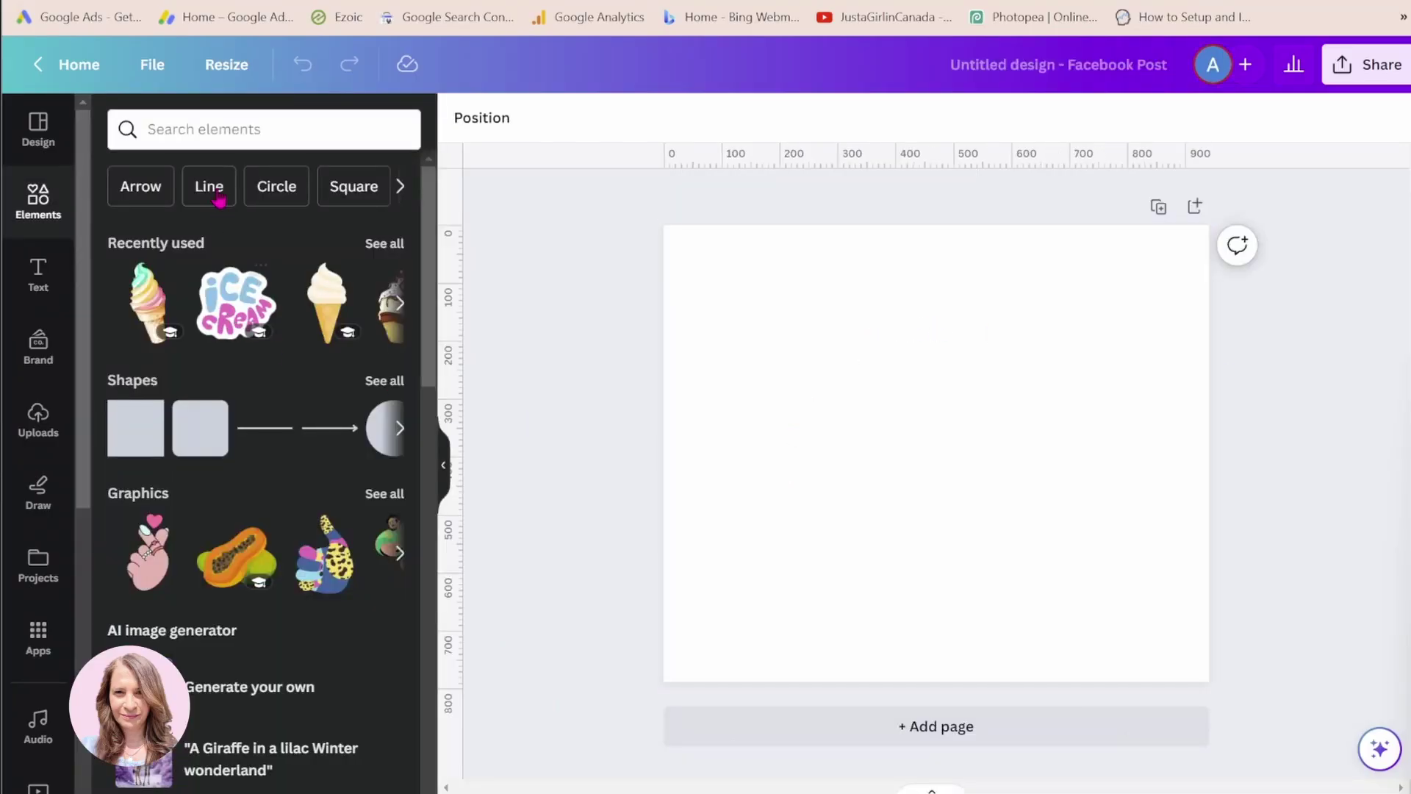
Add a beach photo from an Elements search for 'beach' and set it as the page background.
click(223, 132)
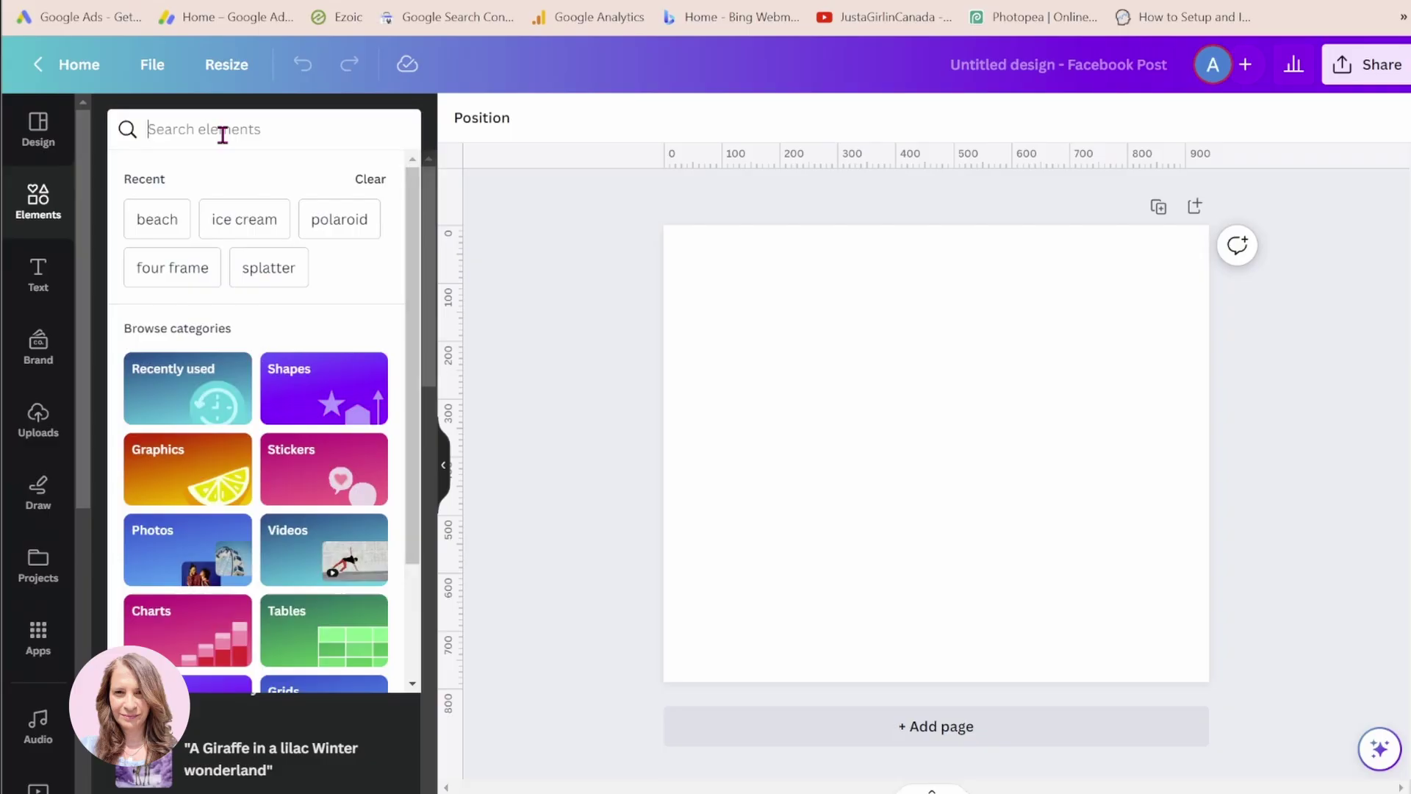
text(beac)
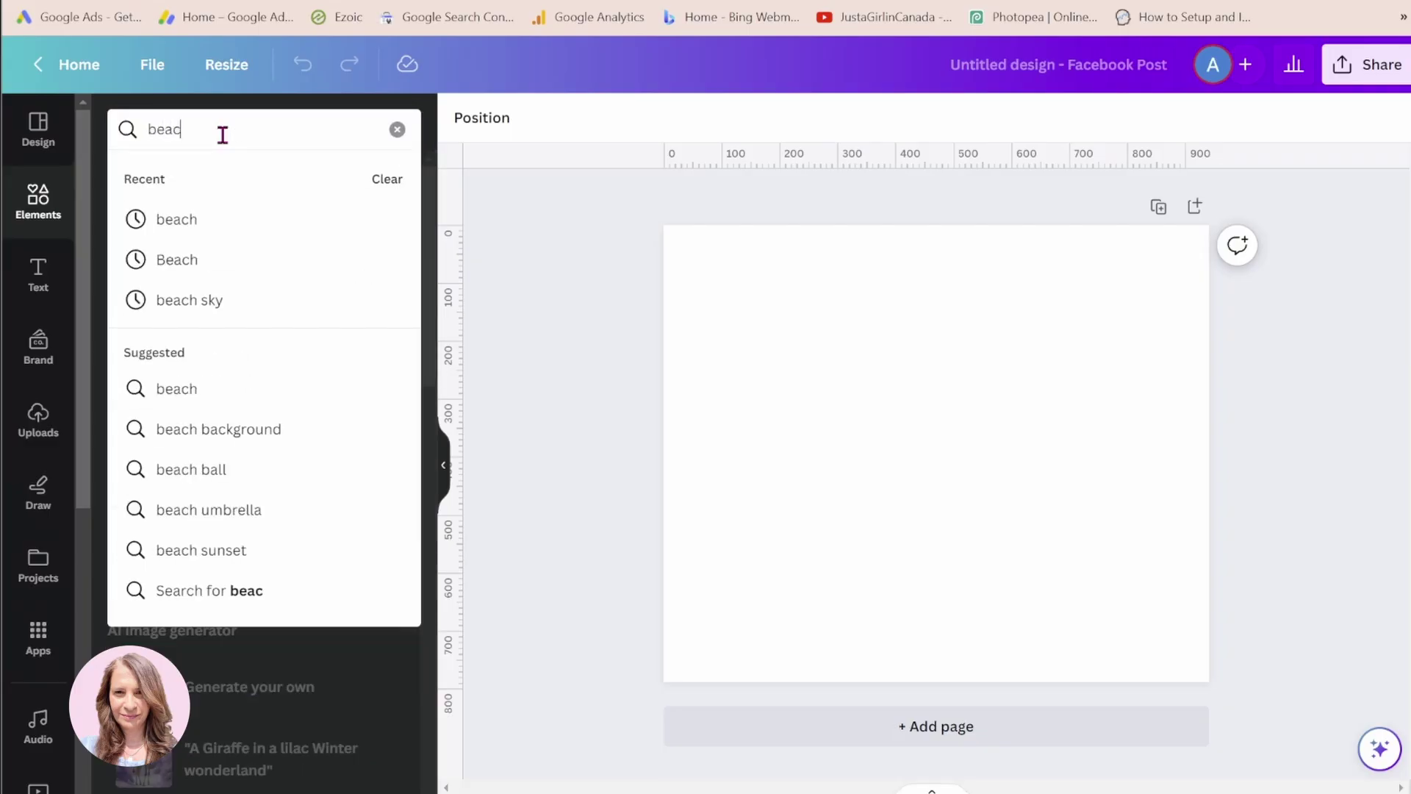
text(h)
key(Return)
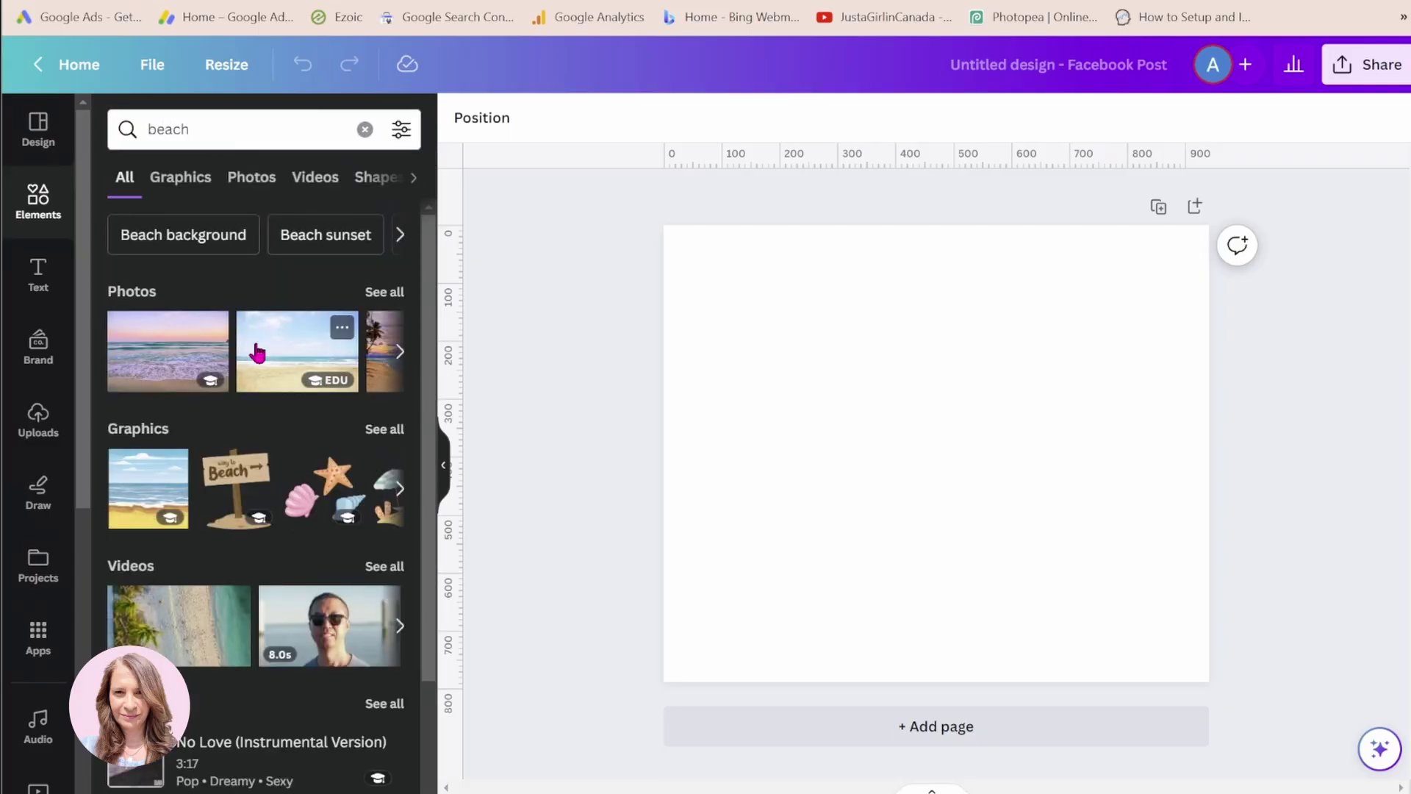
click(257, 353)
right_click(941, 379)
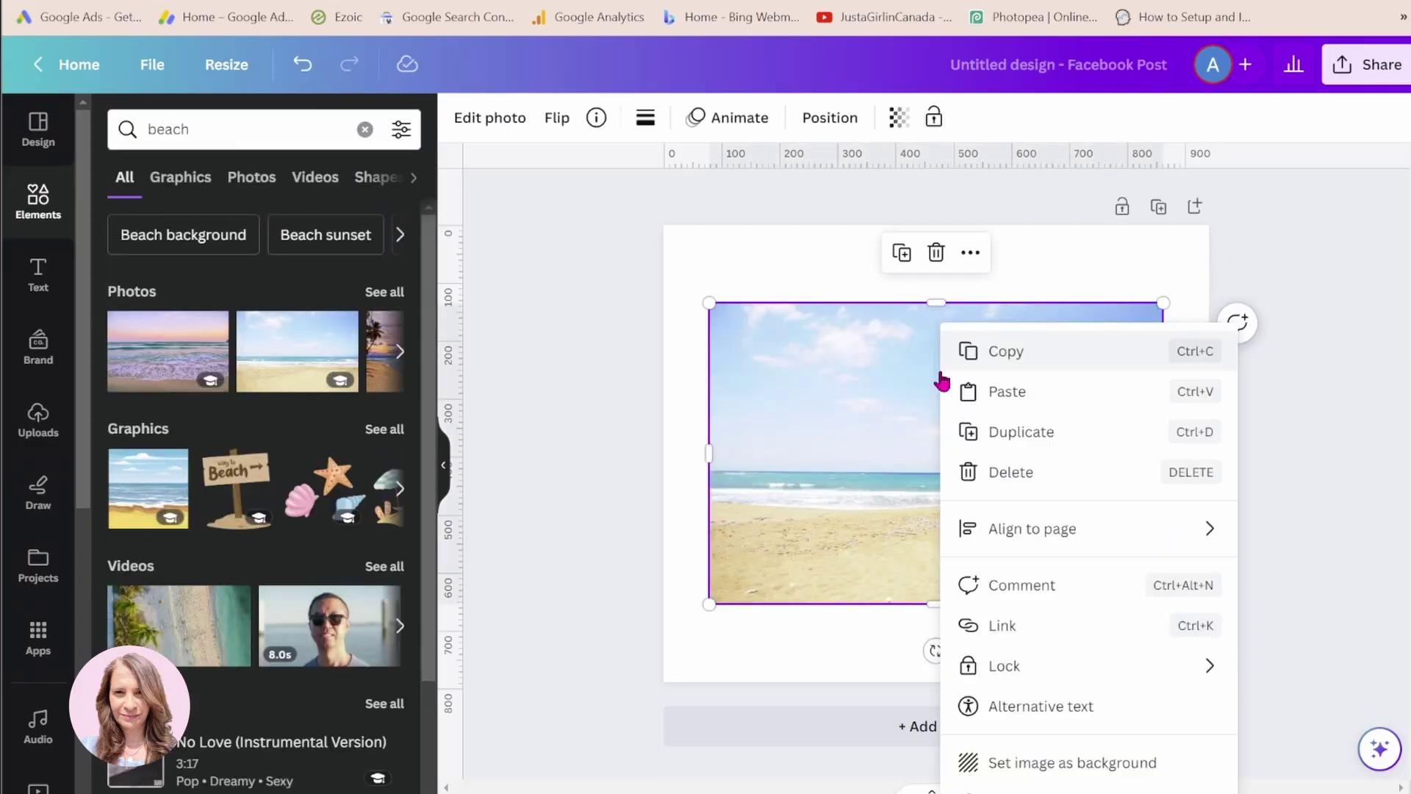
click(1063, 763)
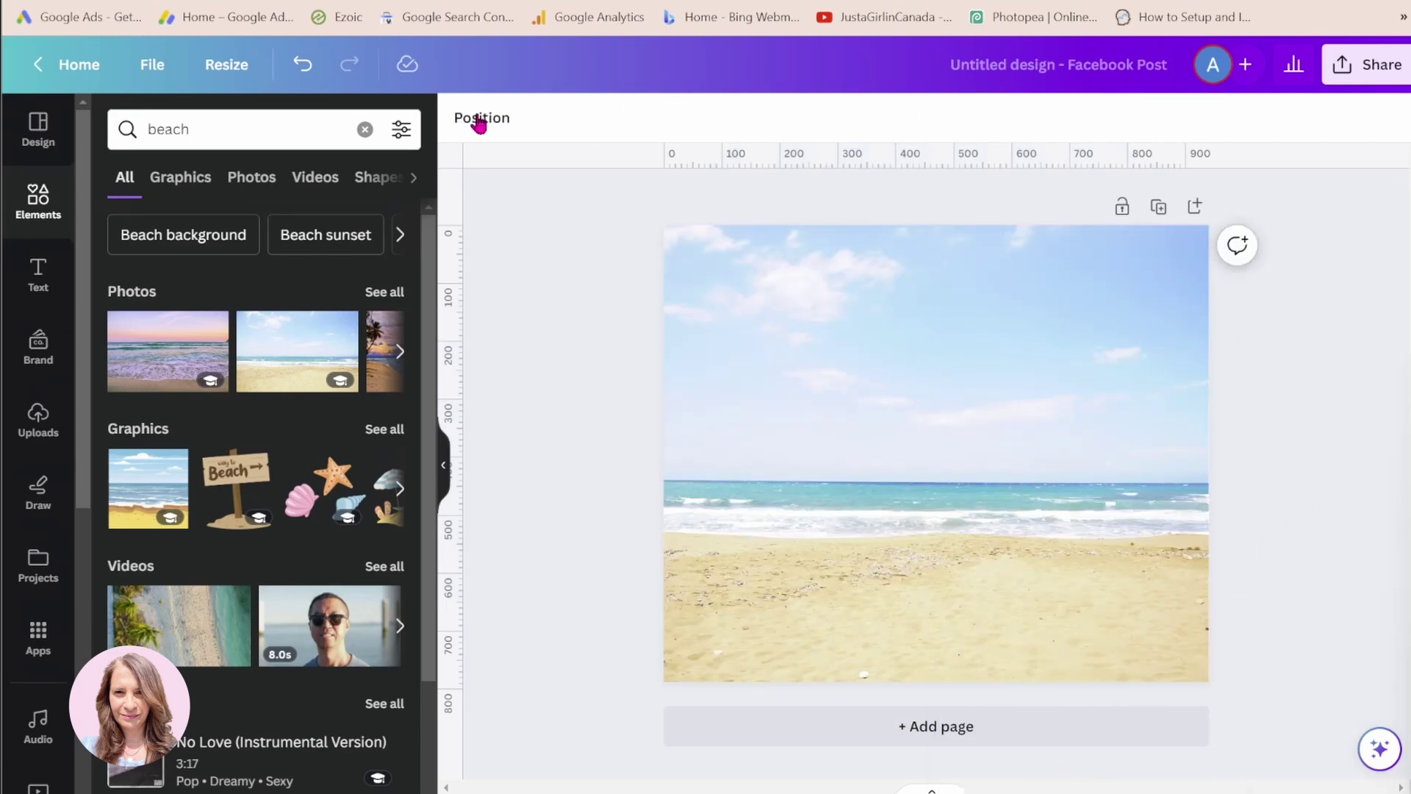
Add the silver Samsung phone photo from a 'phone' Elements search.
click(292, 128)
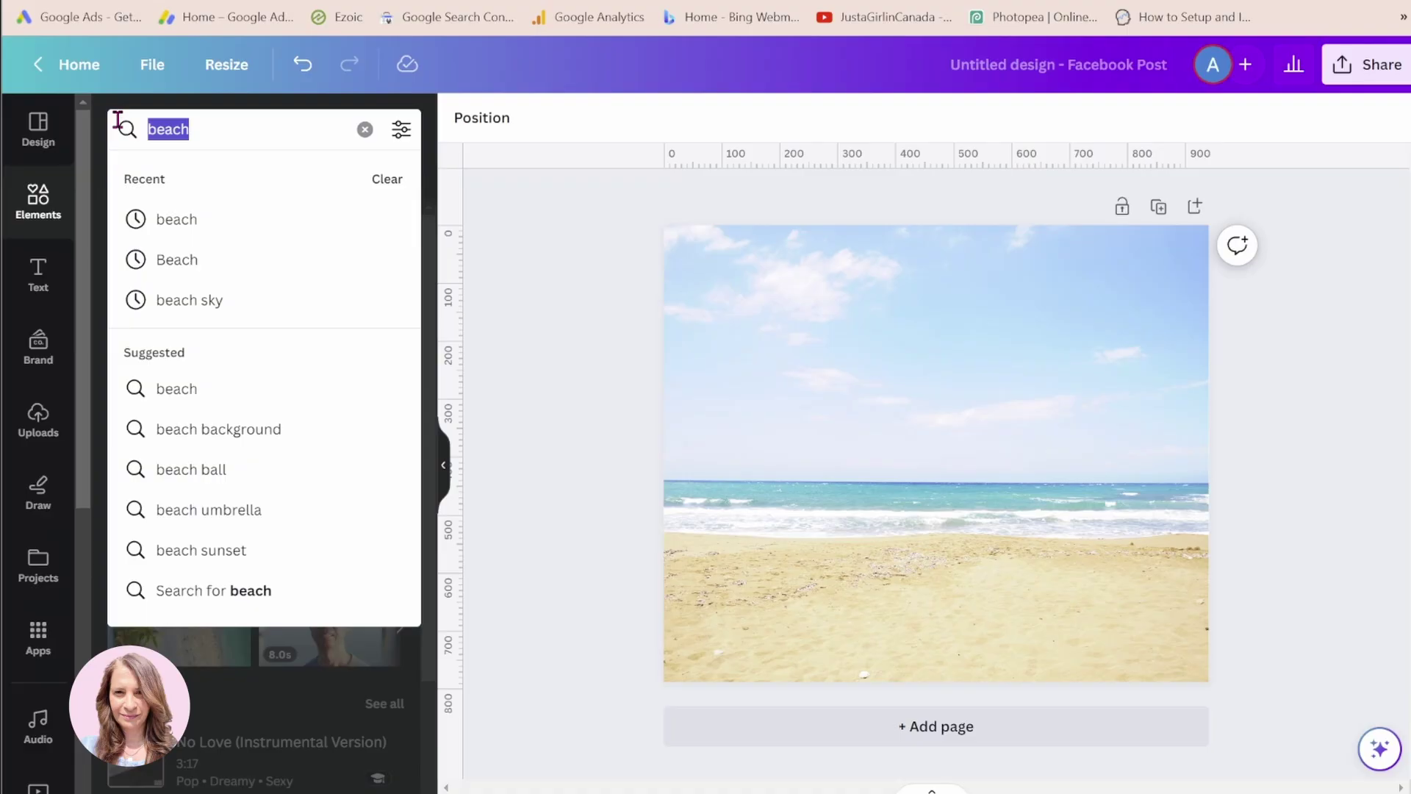
text(phone)
key(Return)
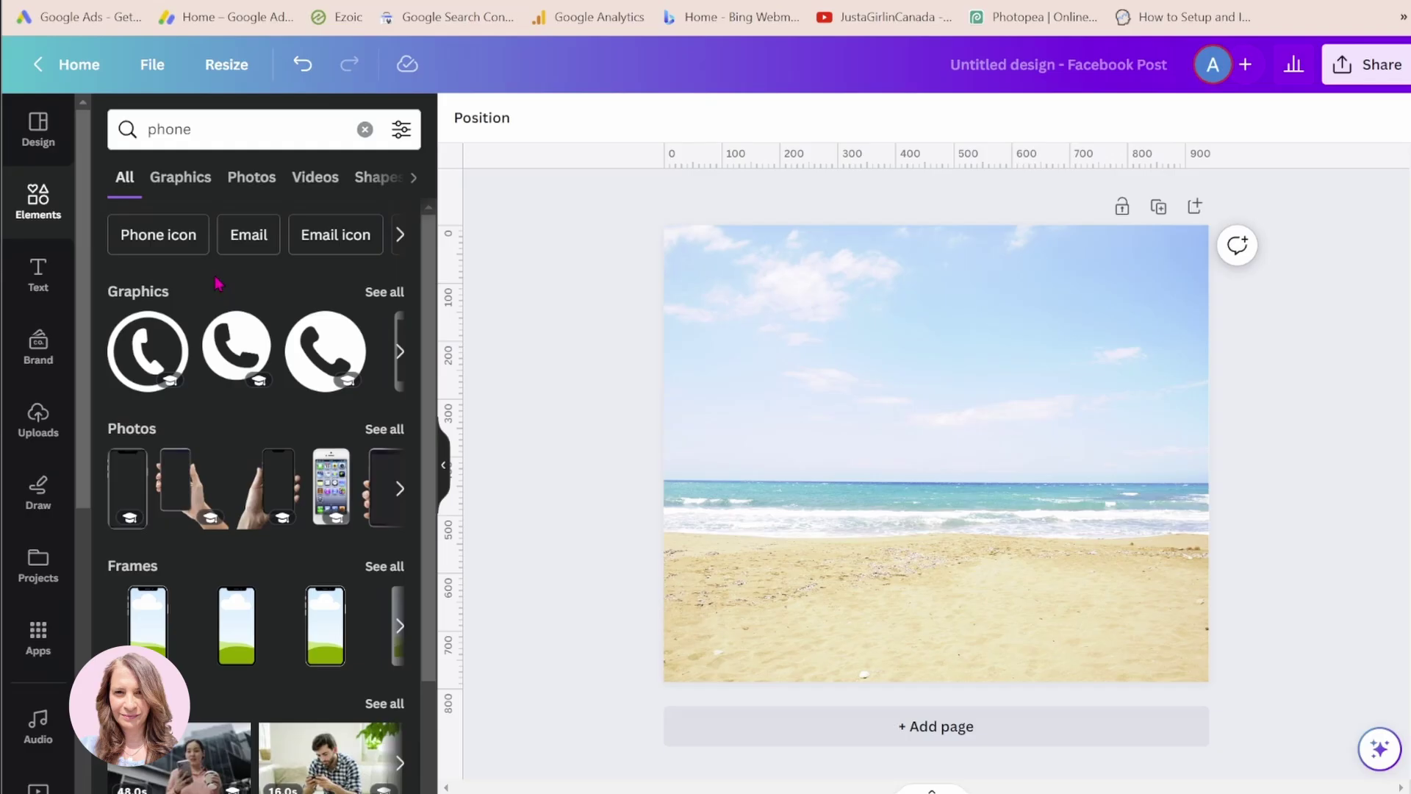
click(385, 430)
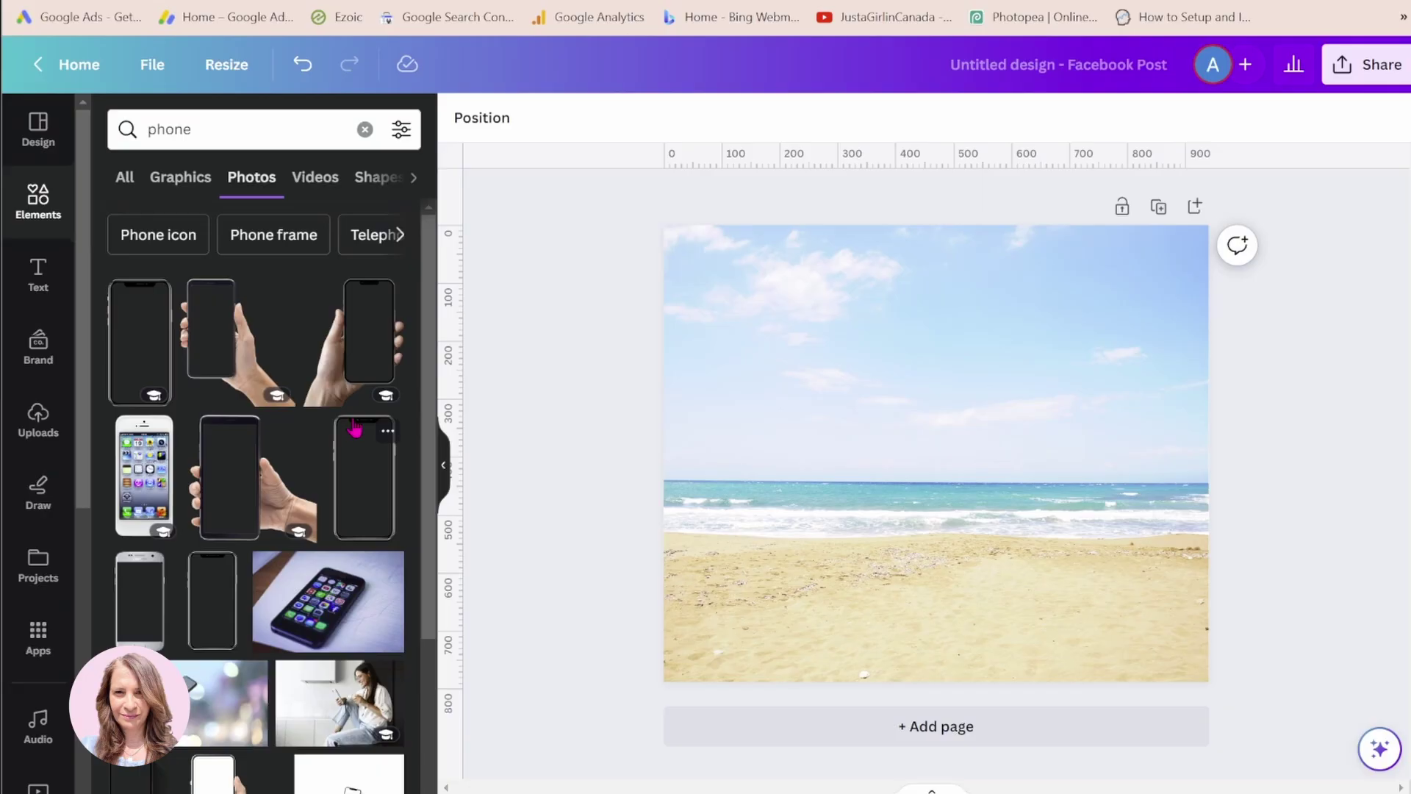
click(133, 593)
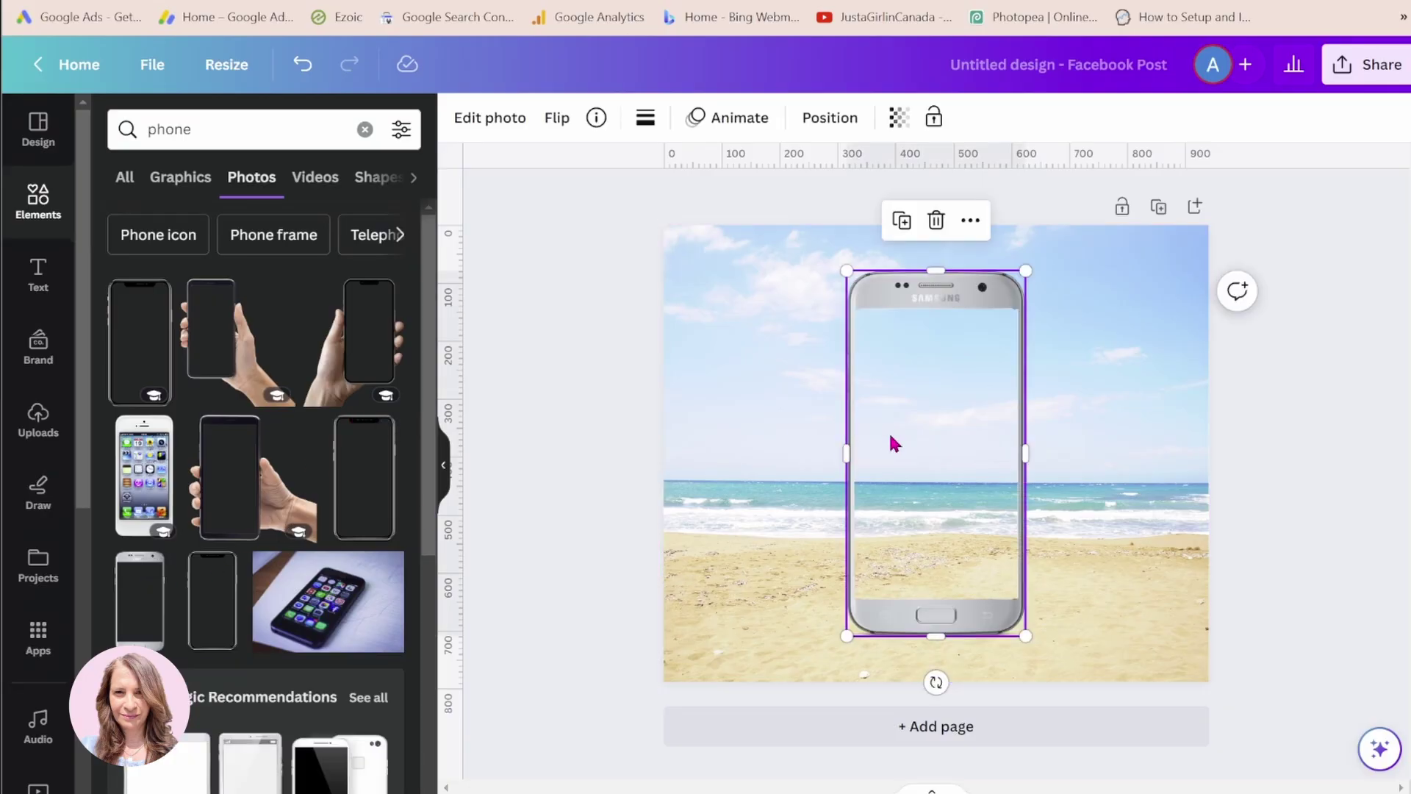
Shrink the phone, tilt it slightly clockwise and place it on the right of the page.
drag(1025, 271, 940, 371)
drag(923, 488, 1076, 430)
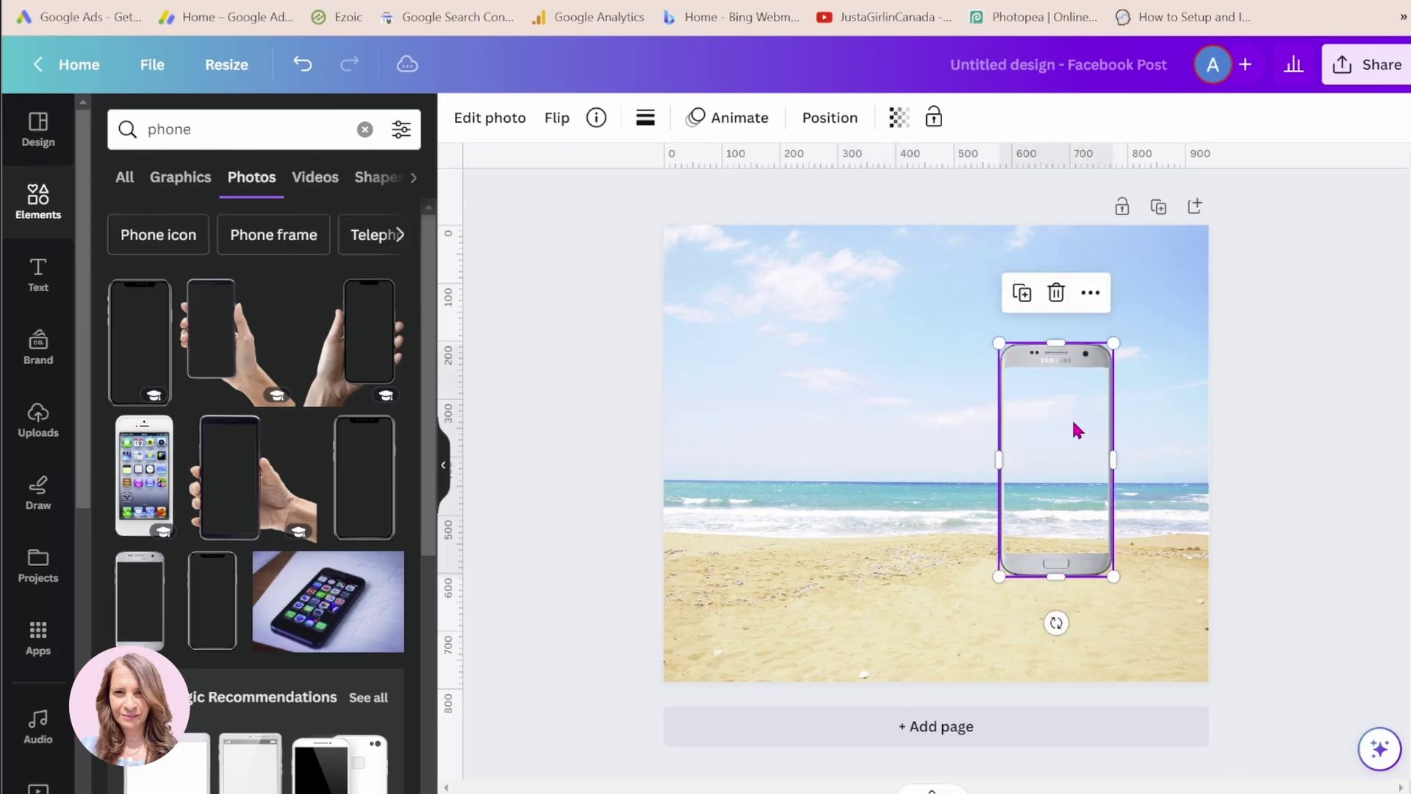
mouse_move(1059, 621)
mouse_down()
mouse_move(1078, 664)
mouse_move(1029, 622)
mouse_move(1042, 667)
mouse_move(1061, 631)
mouse_up()
drag(1051, 495, 1029, 513)
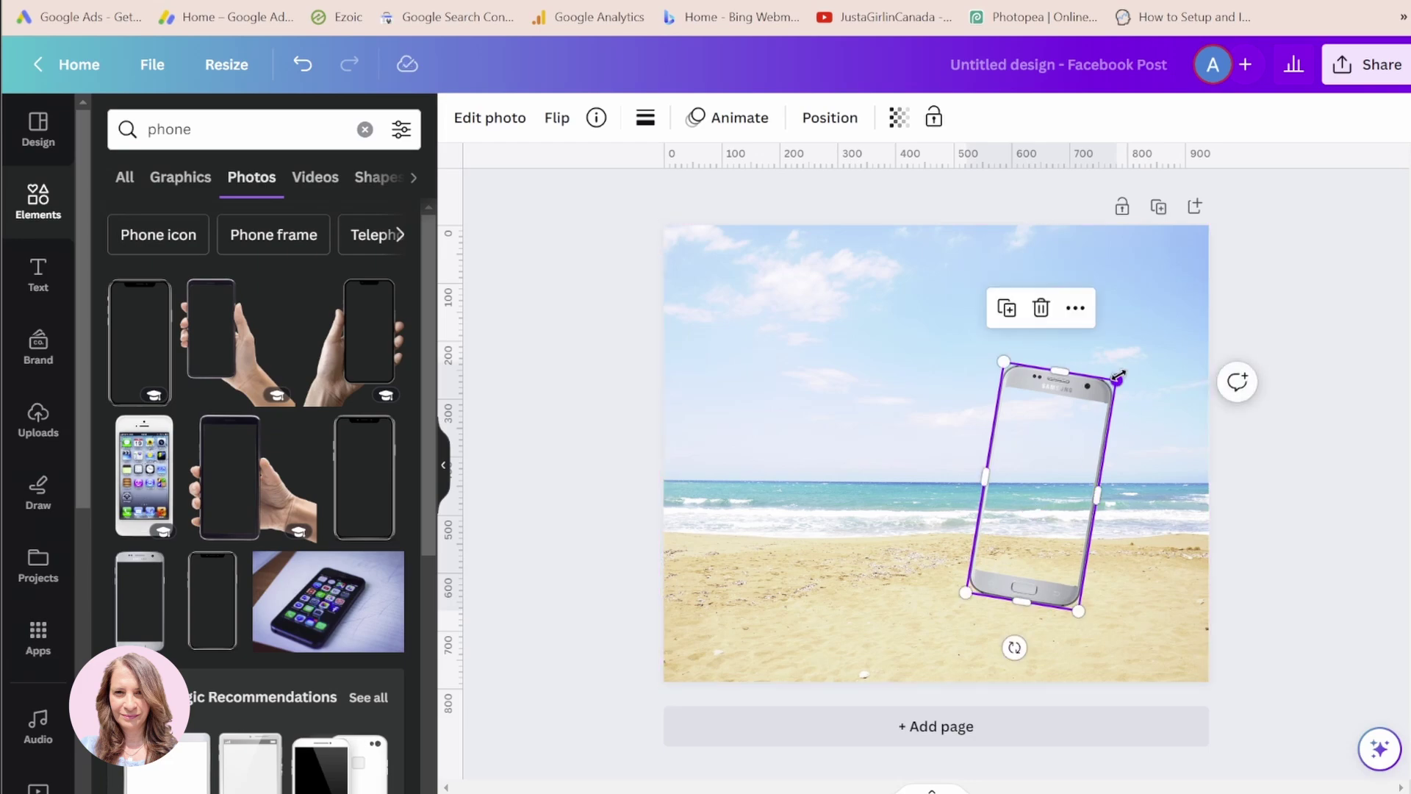
drag(1123, 377, 1131, 355)
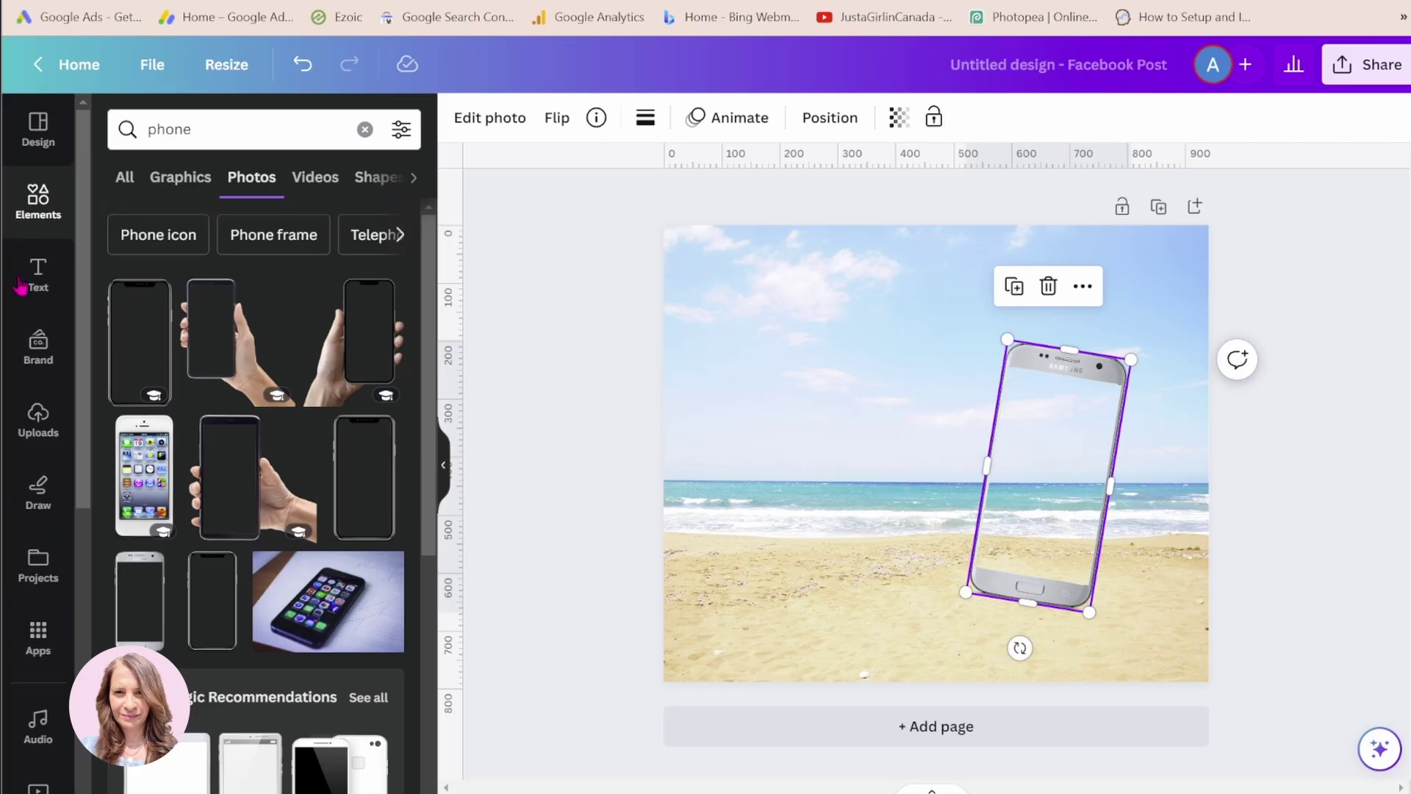
Replace the search with 'phone frame' to find a phone-screen frame.
click(364, 130)
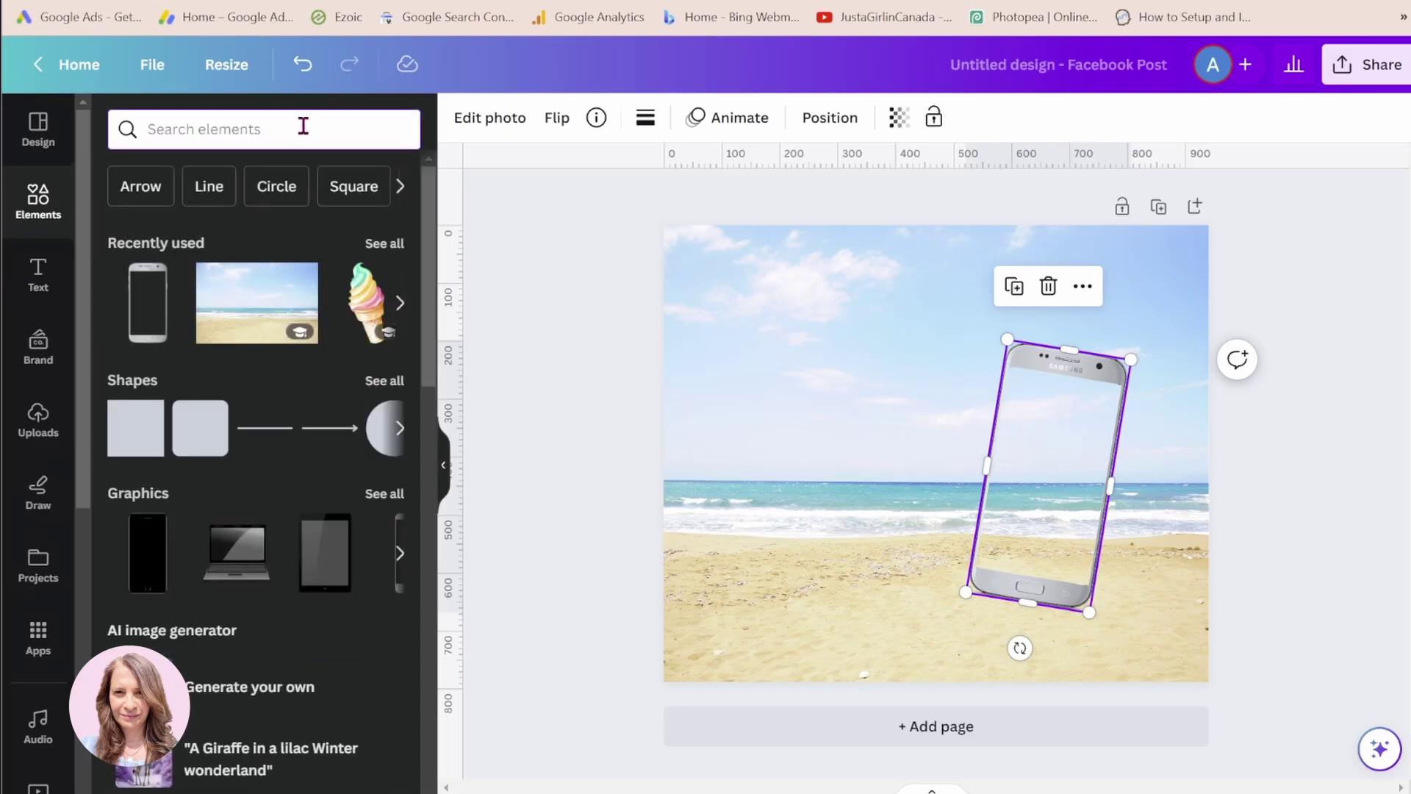
text(phone fram)
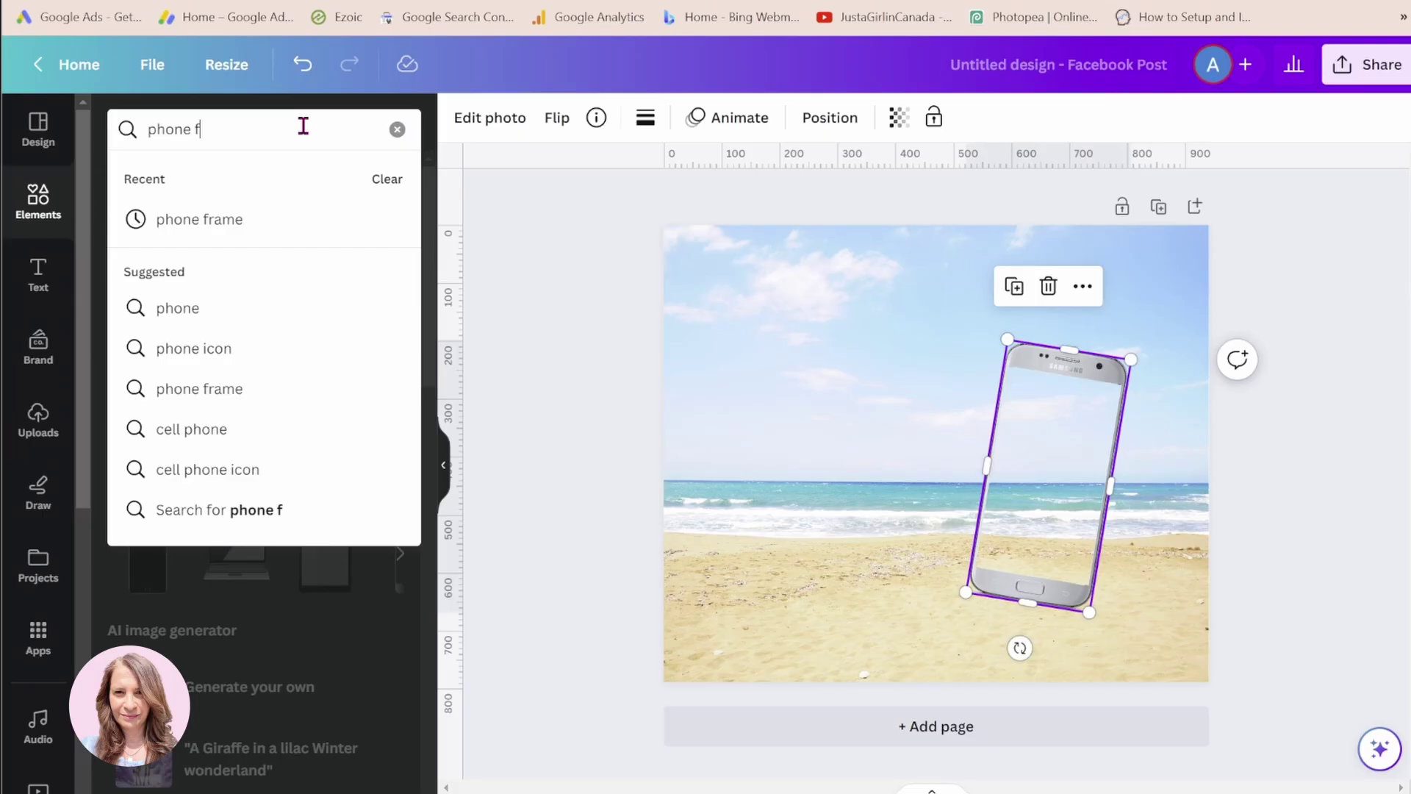
text(e)
key(Return)
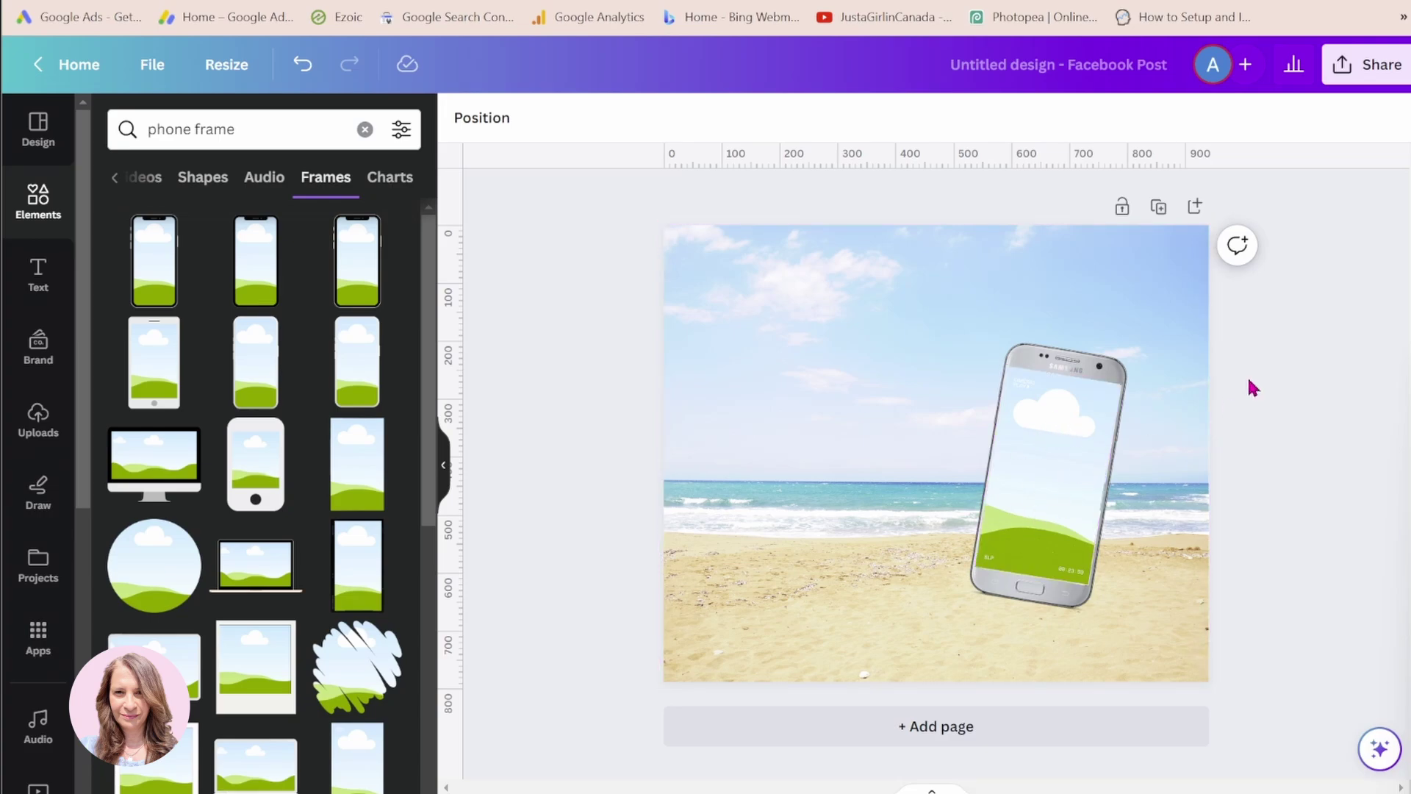
Add the dusty dirt-bike rider photo from a motorbike Elements search.
click(267, 128)
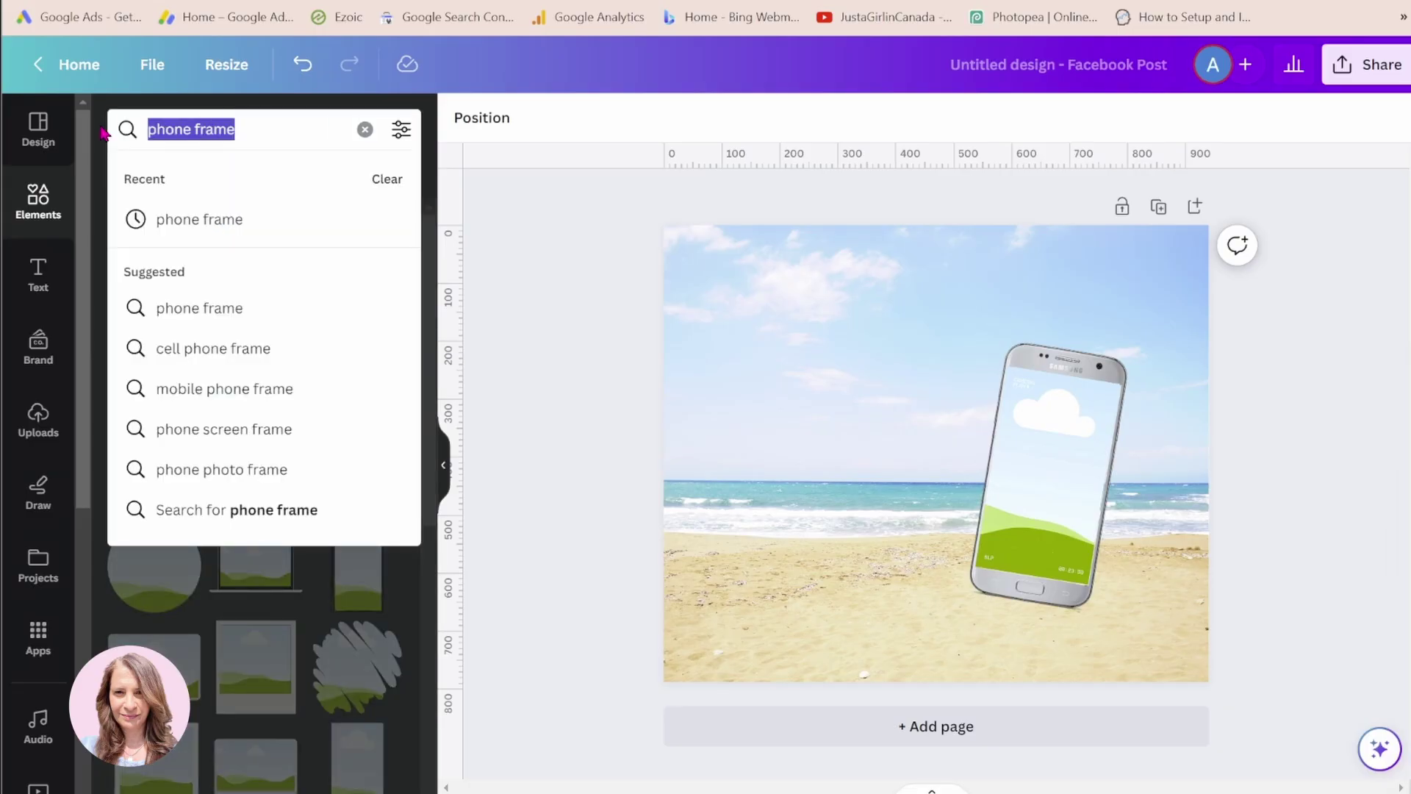
text(motor)
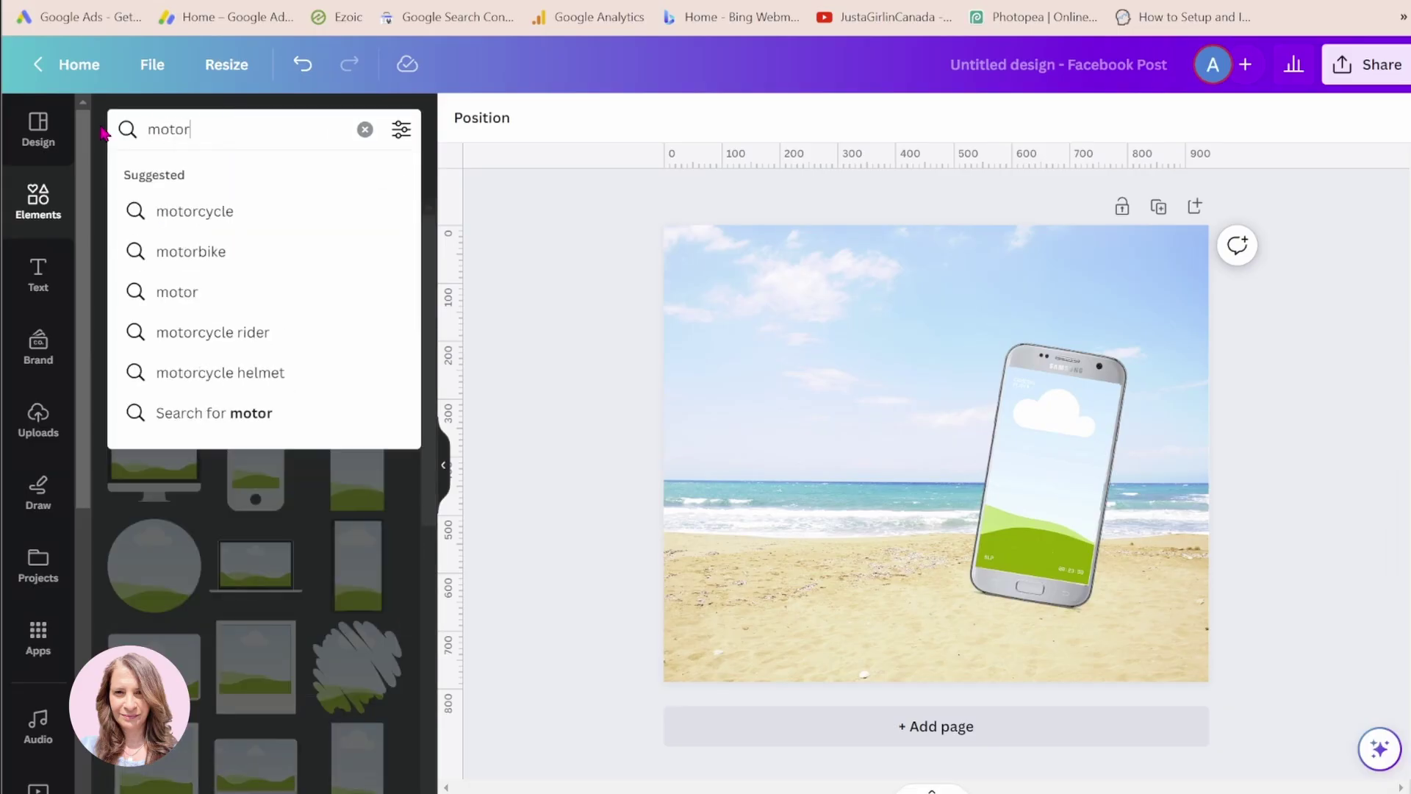
text(y)
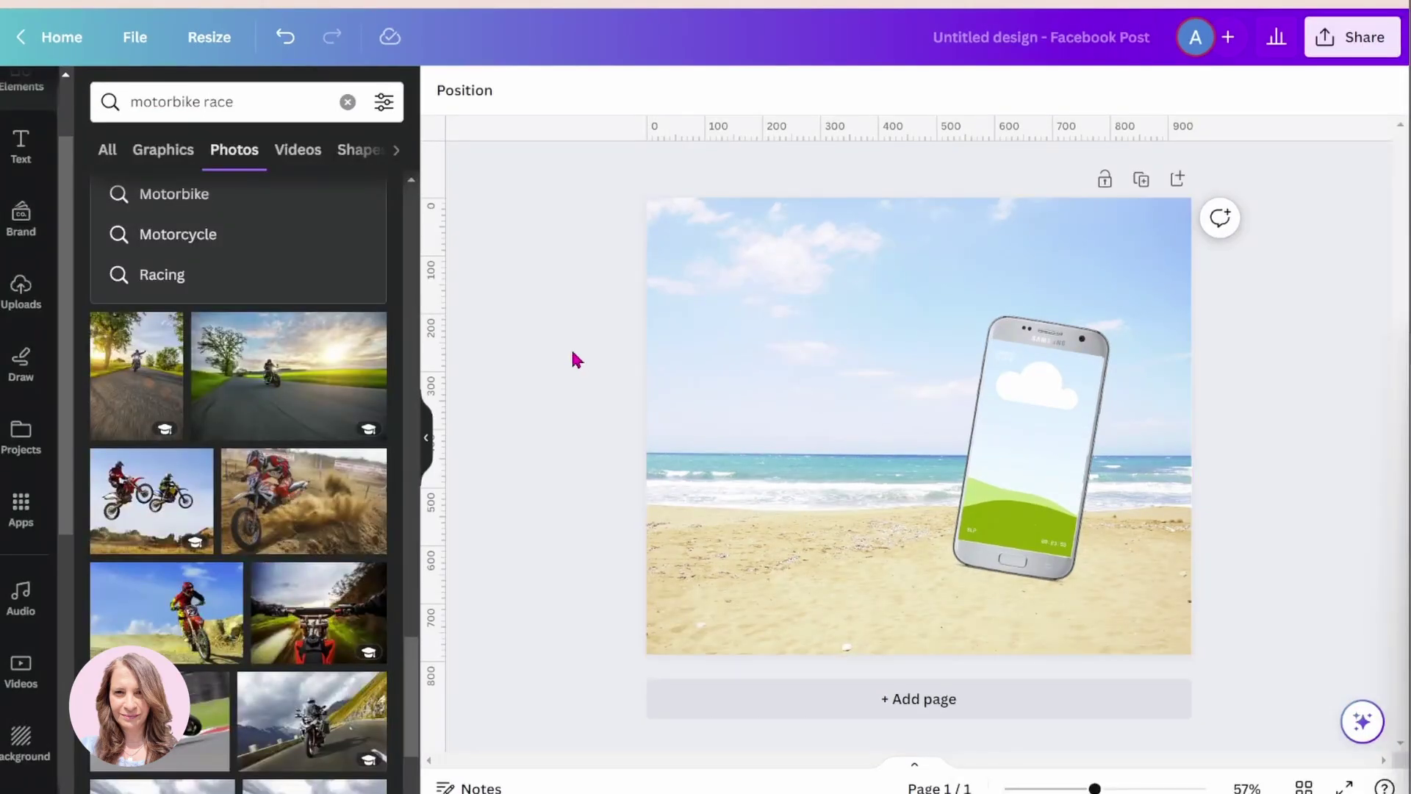
click(283, 522)
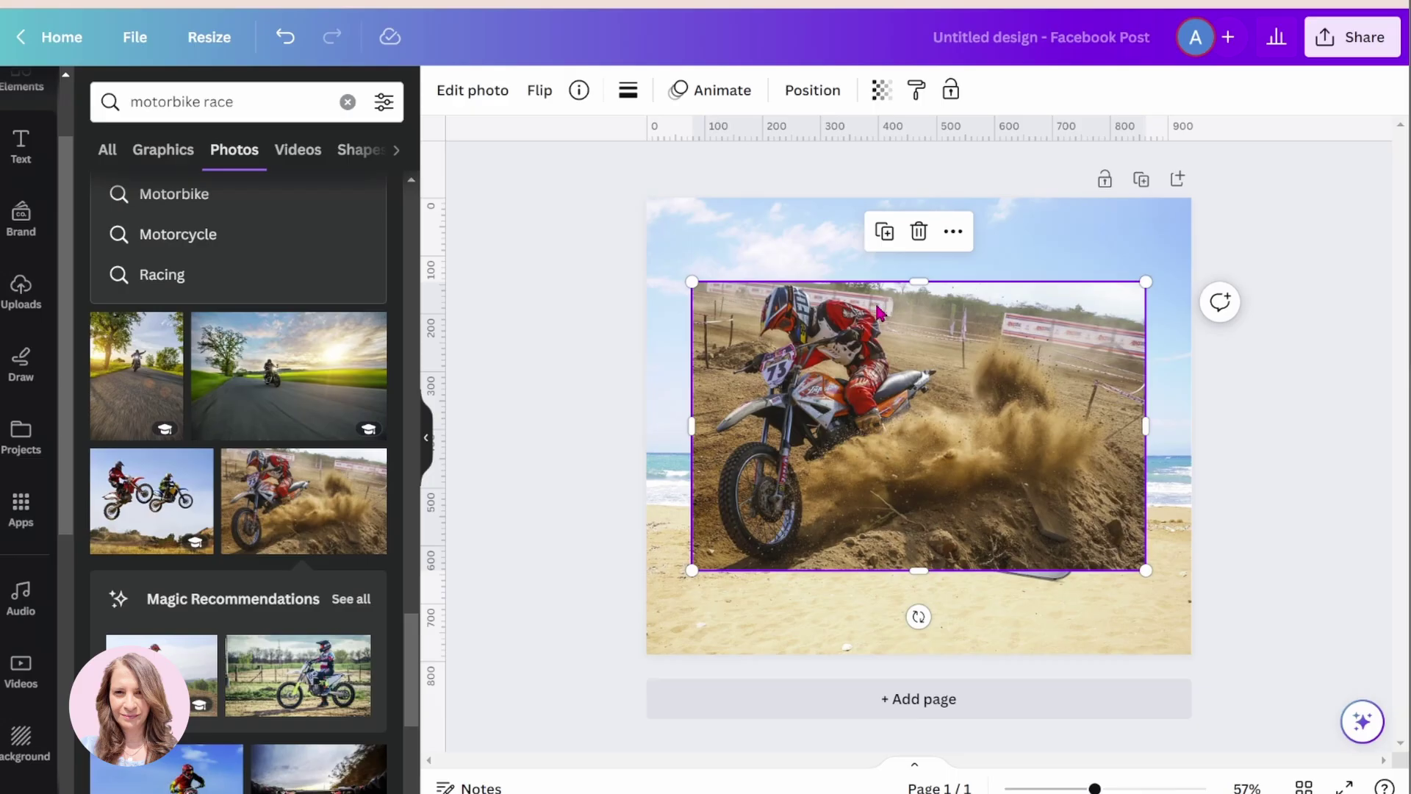
Duplicate the photo, shrink the copy to the top left, and drop the original into the phone screen.
click(886, 234)
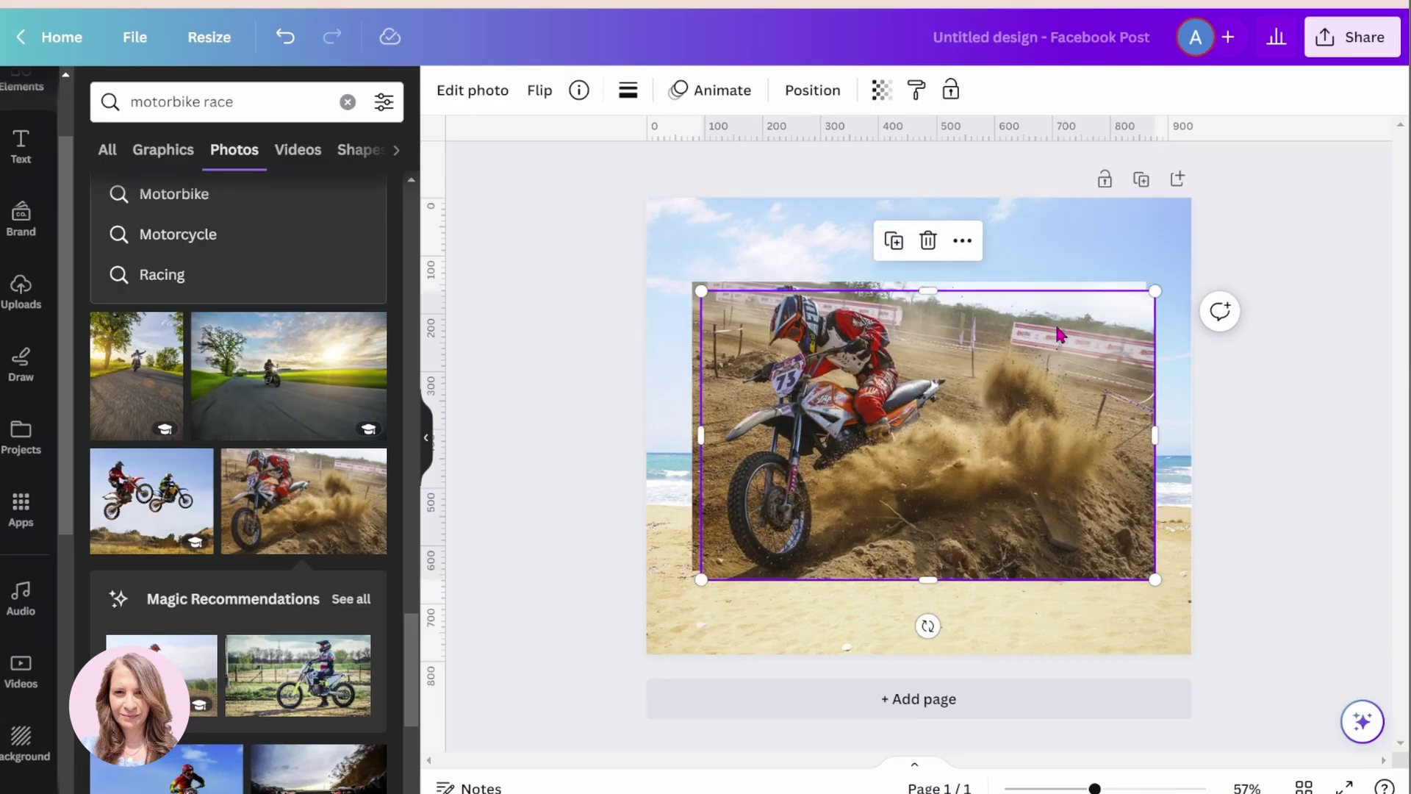
drag(1155, 290, 932, 432)
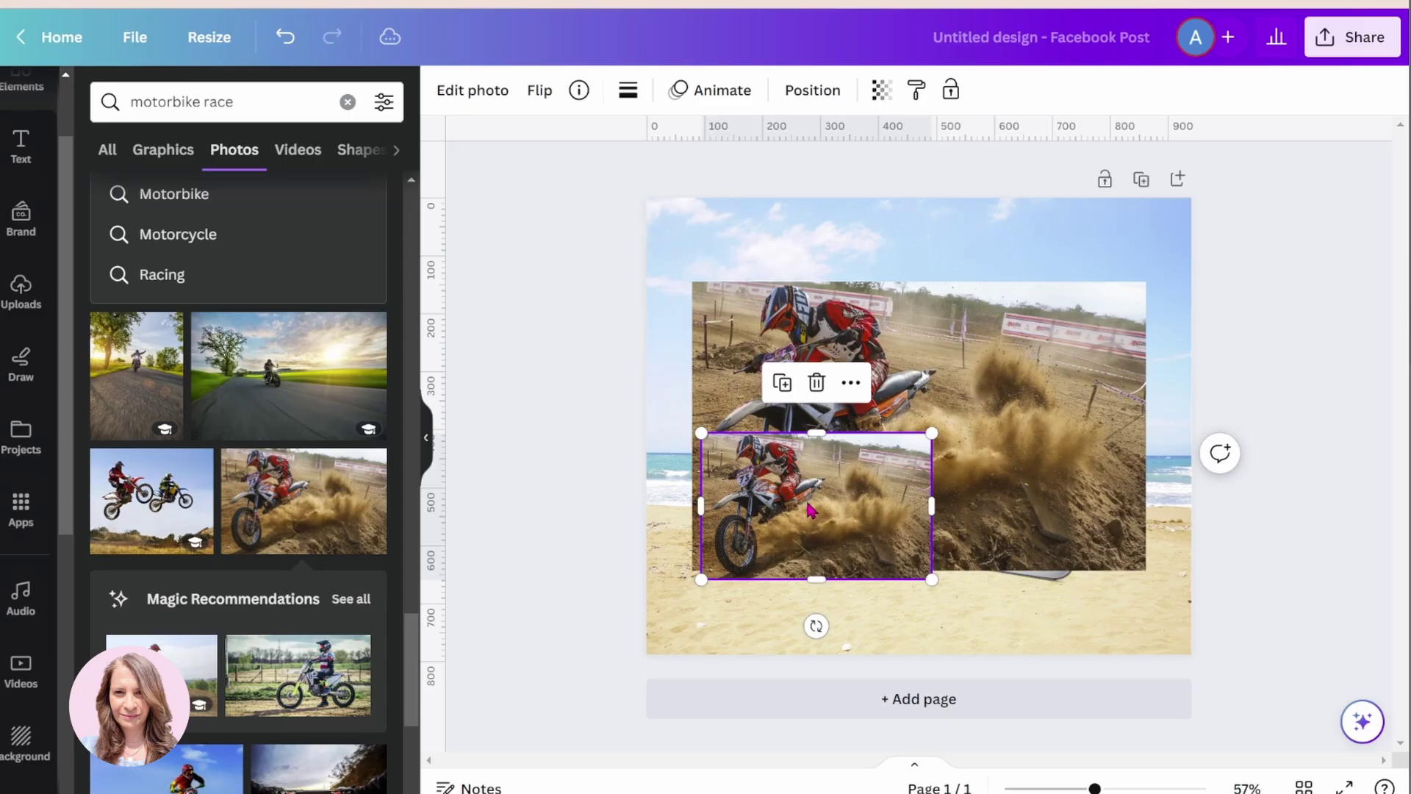
drag(801, 498, 774, 287)
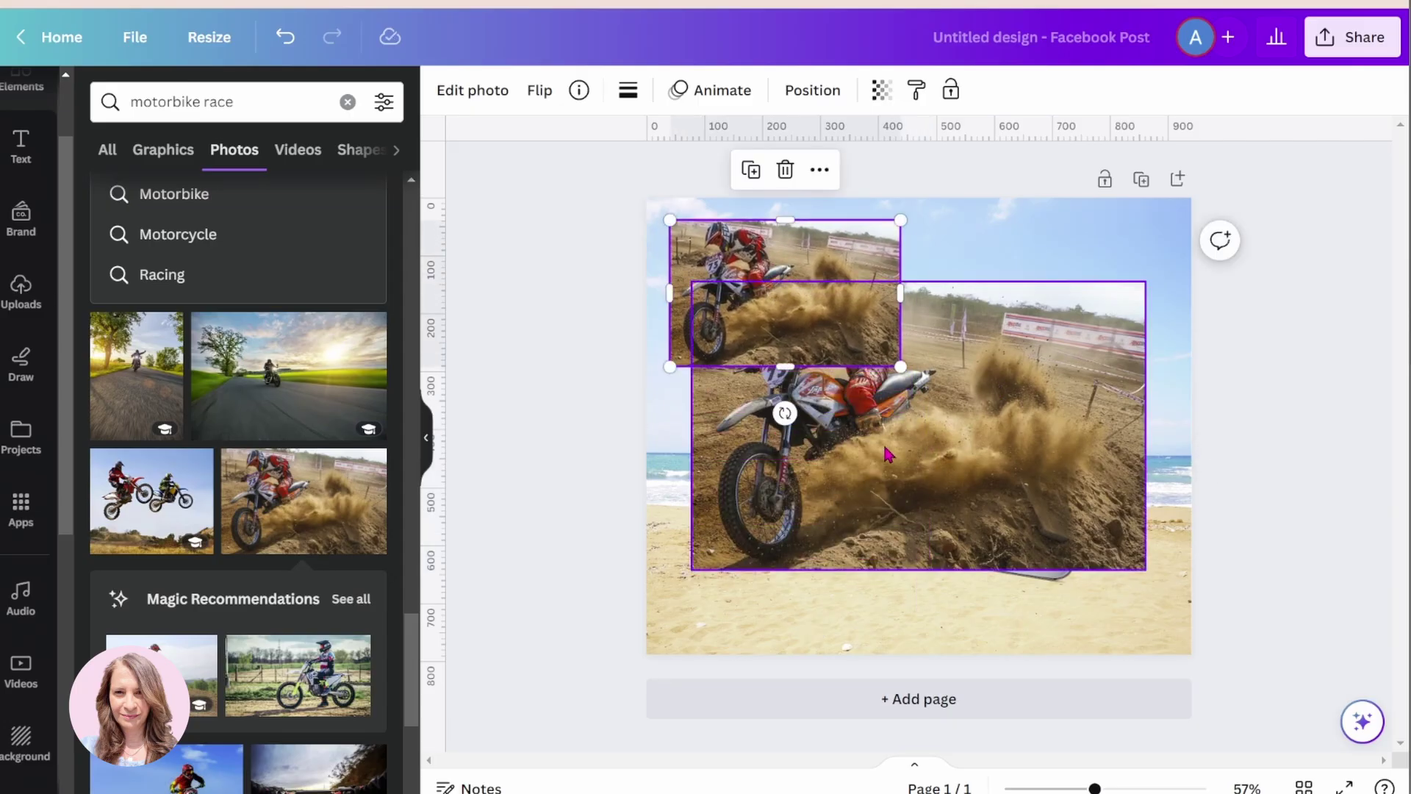
drag(888, 453, 1030, 485)
Reposition the dirt-bike photo inside the phone-screen frame and confirm the crop.
double_click(997, 479)
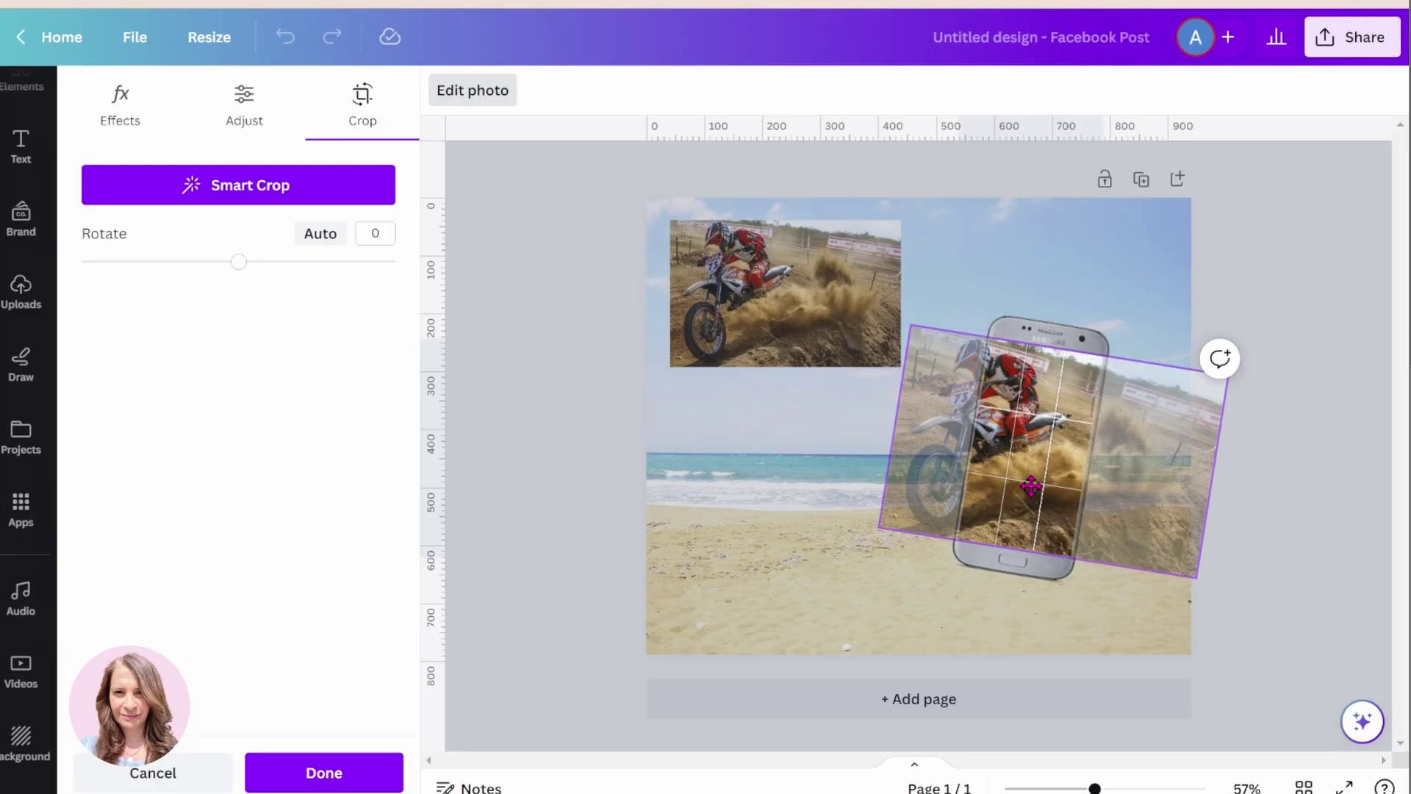
drag(1031, 486, 1038, 486)
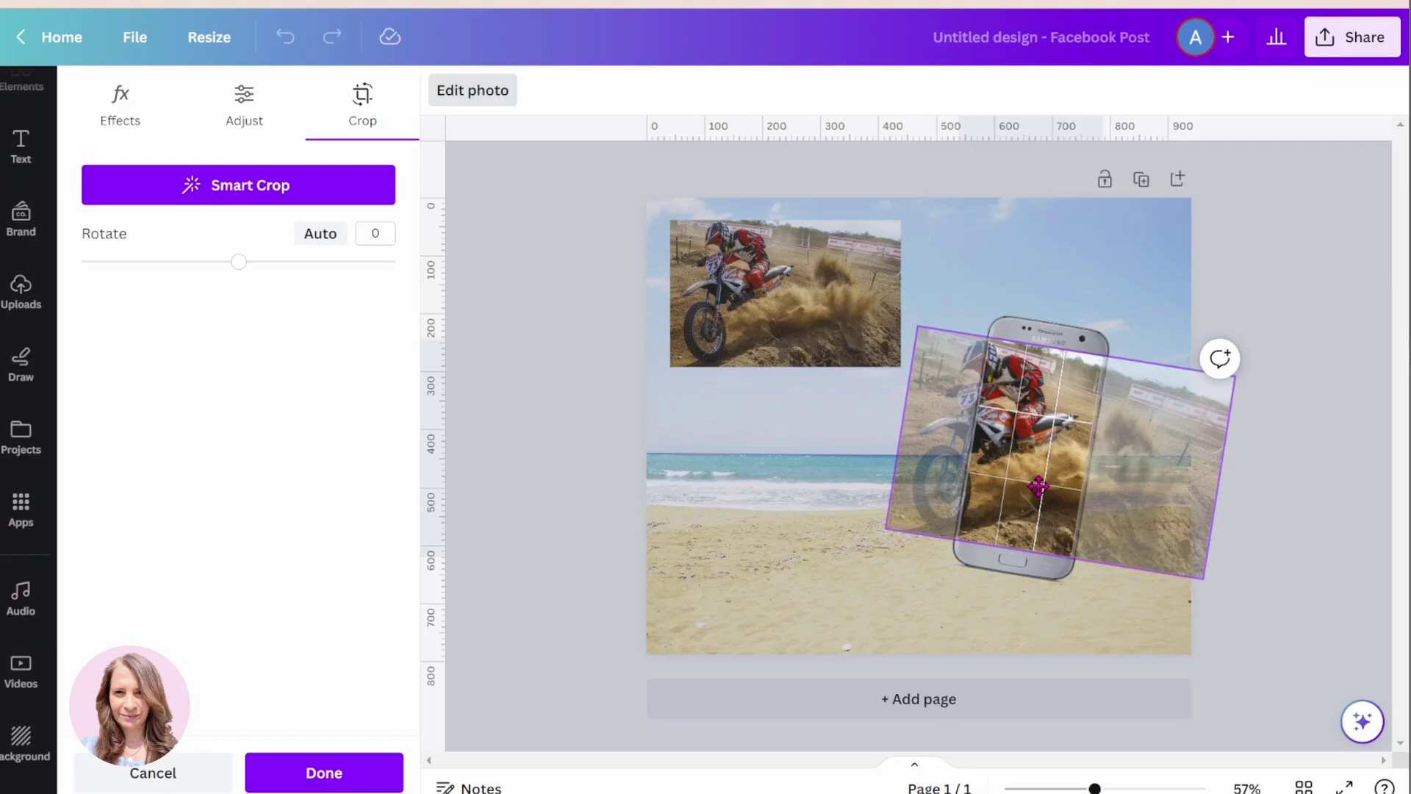
drag(1038, 486, 1038, 486)
click(1242, 211)
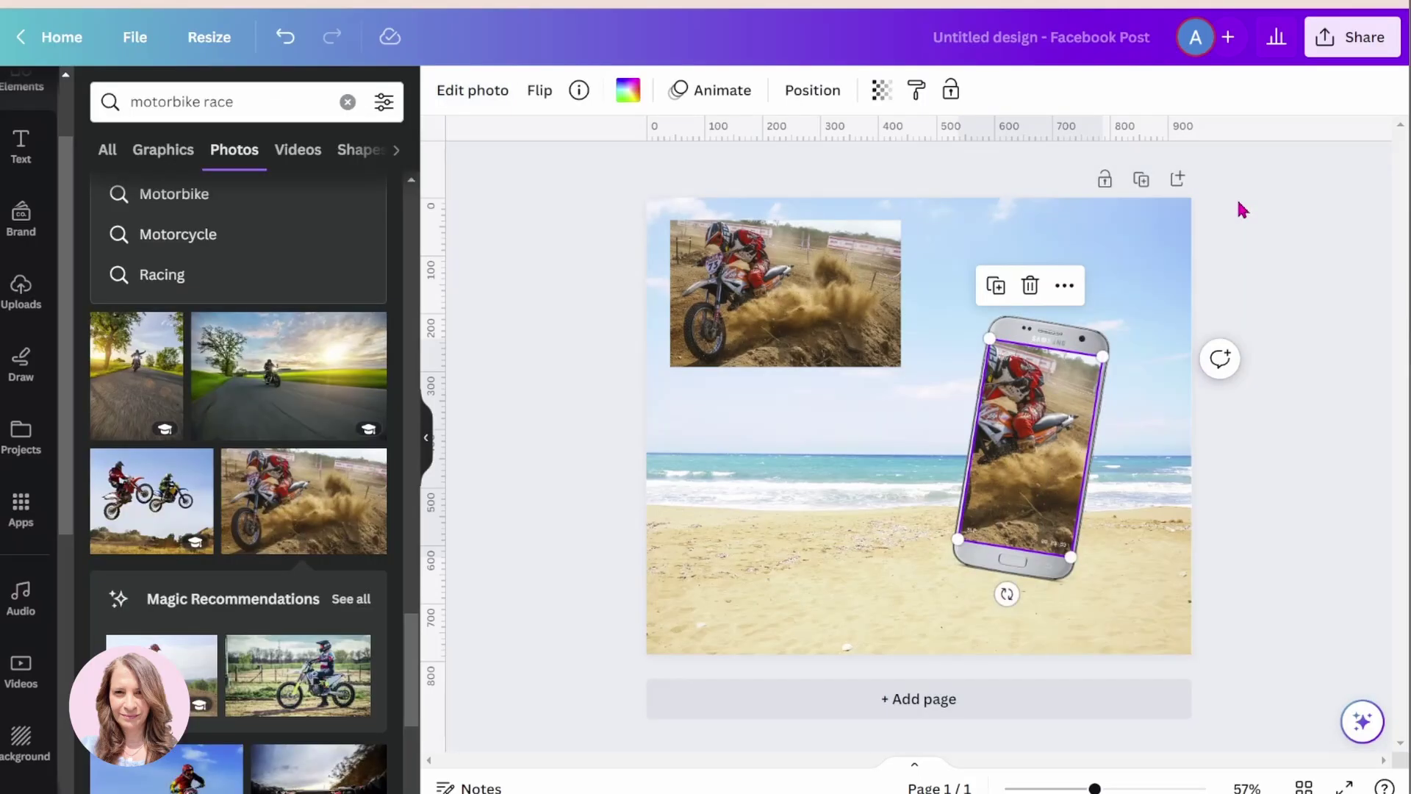
Remove the background from the small top-left dirt-bike copy.
click(798, 320)
click(472, 90)
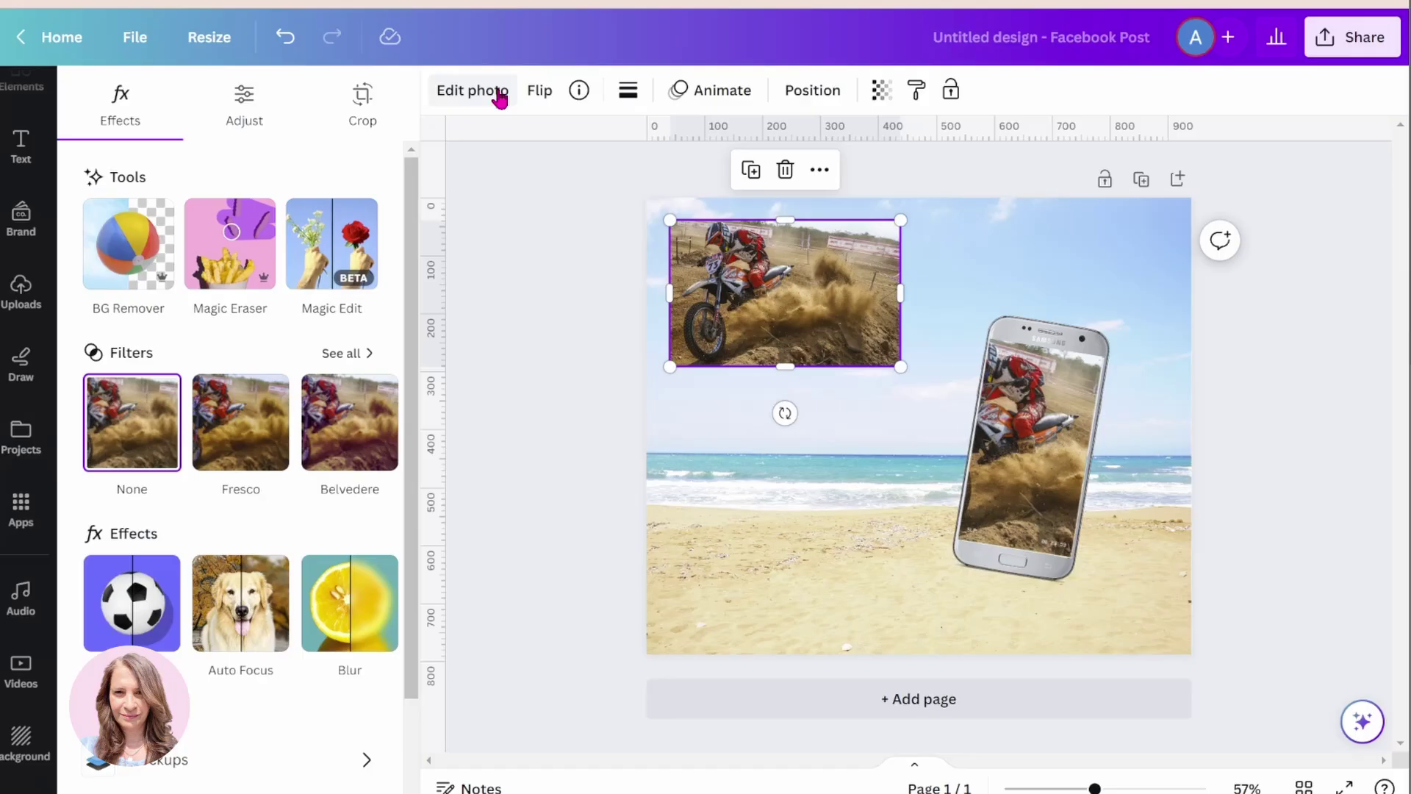
click(149, 255)
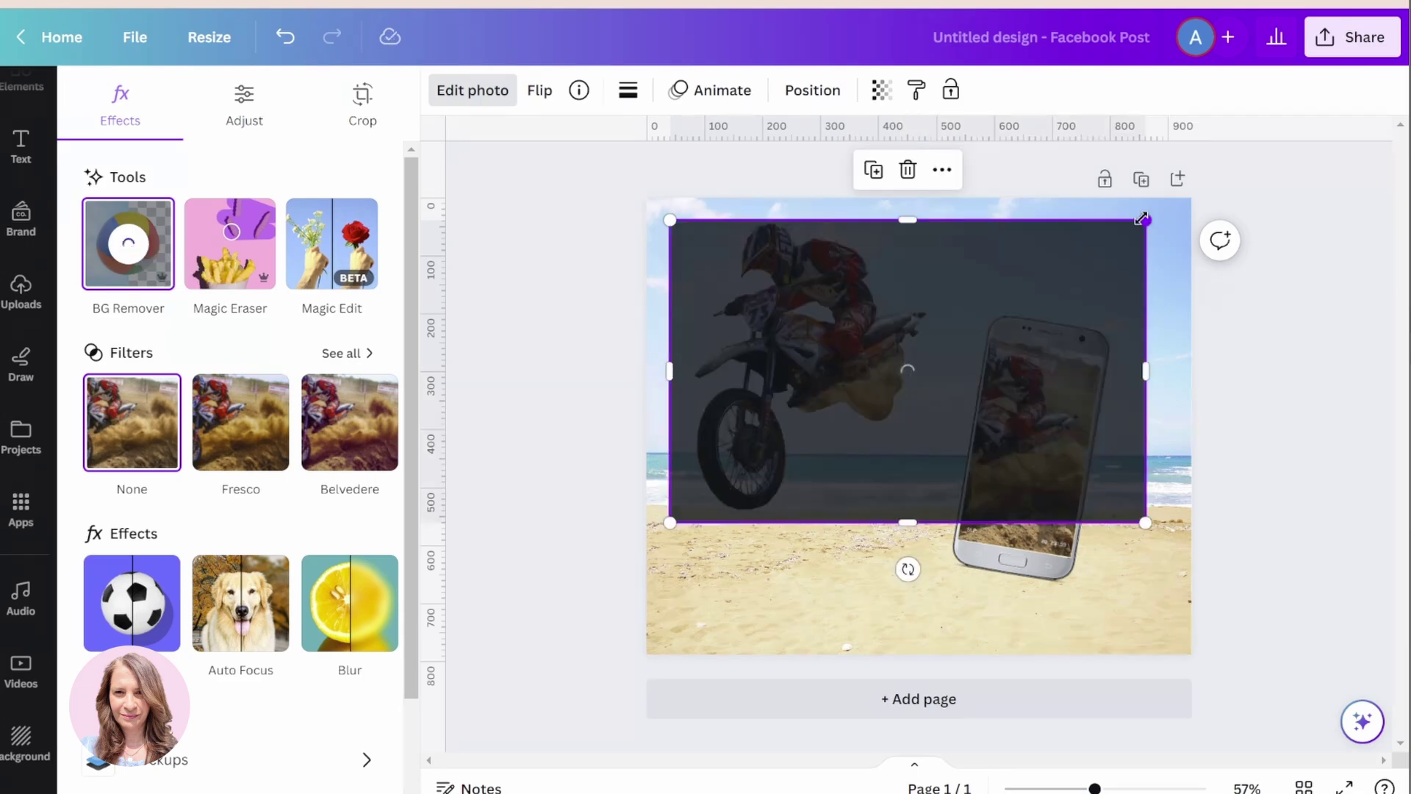
Shrink the rider cut-out and move it toward the phone, keeping it after an undo and redo.
drag(1132, 223, 932, 348)
drag(735, 412, 739, 327)
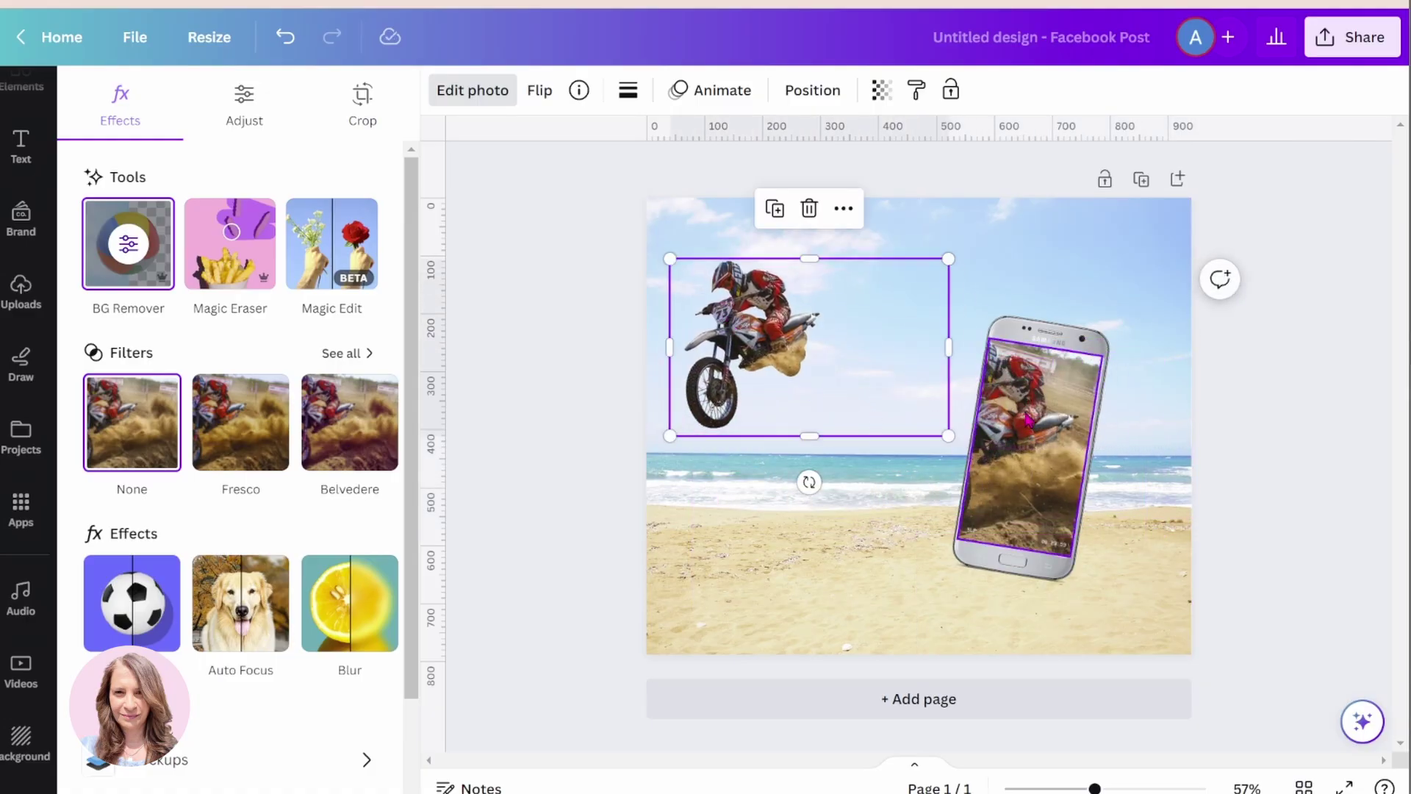
key(ctrl+z)
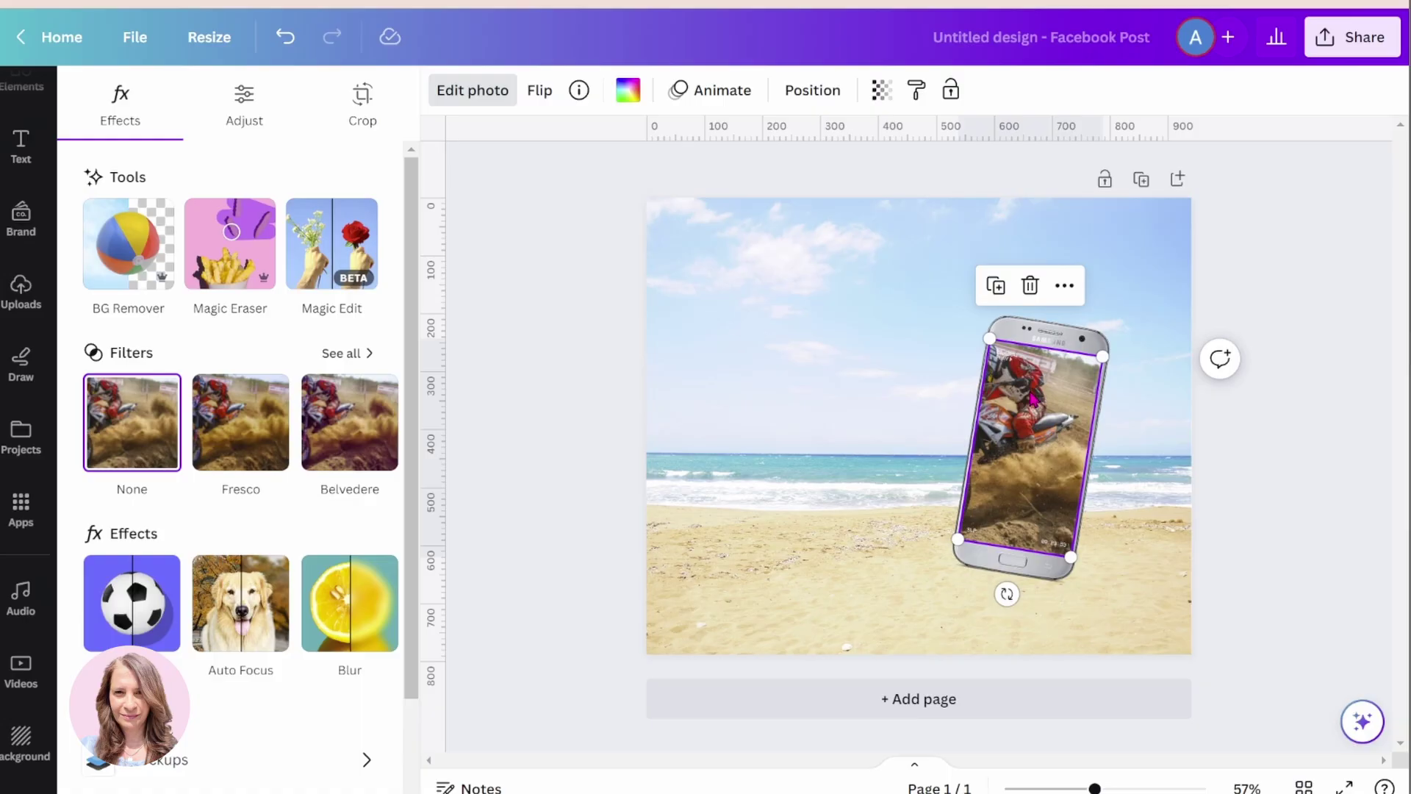
key(ctrl+y)
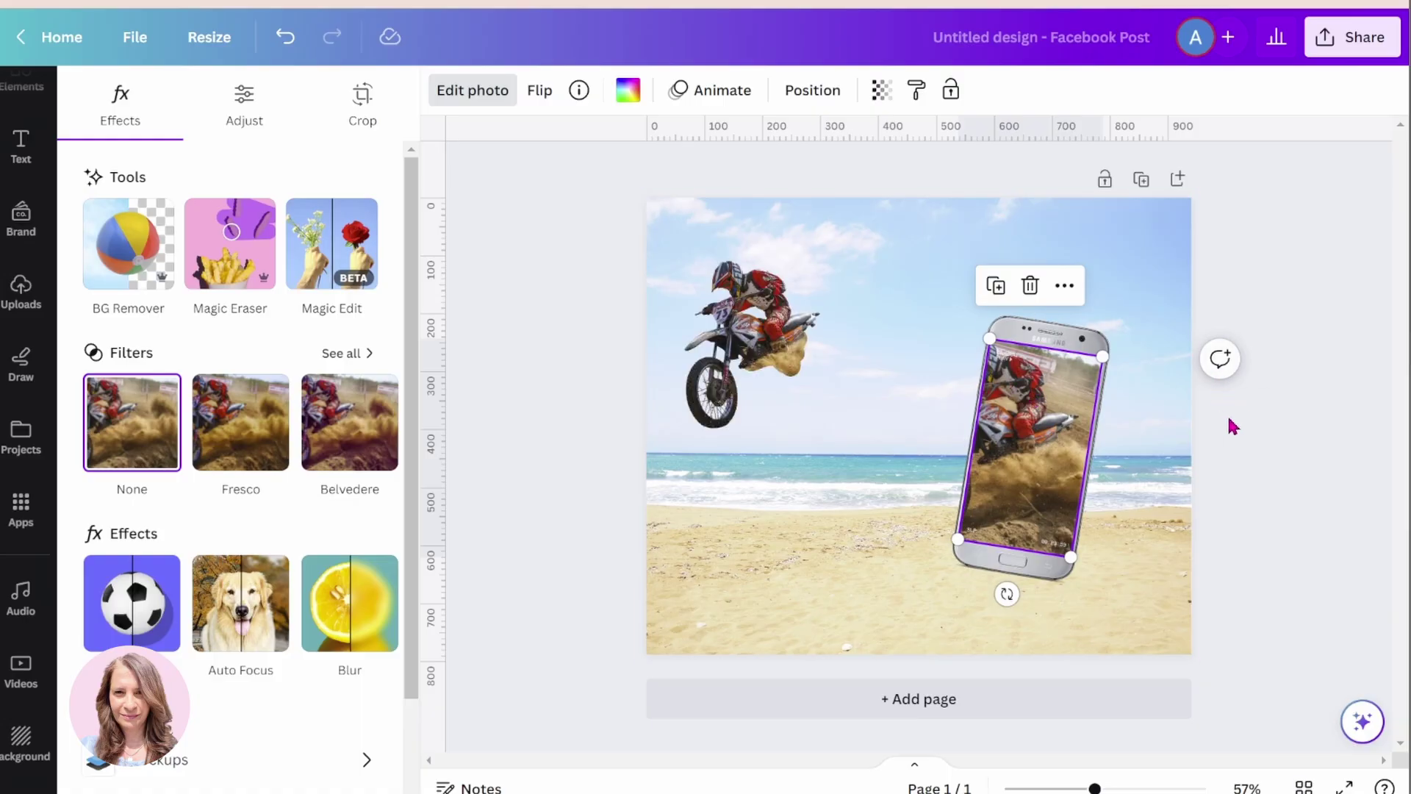
Select the phone with its photo and lock it in place.
drag(1226, 417, 959, 437)
click(1096, 263)
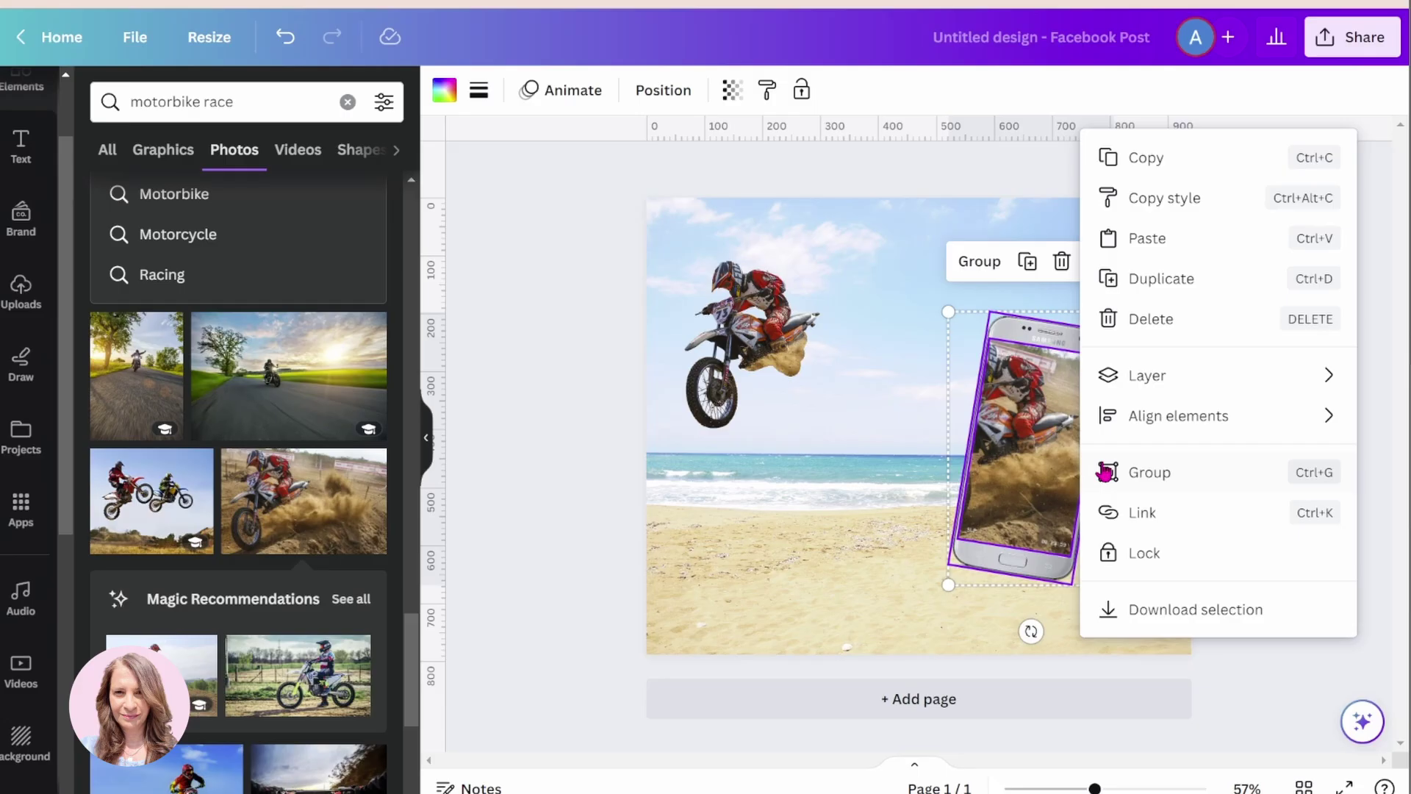
click(1118, 553)
click(1231, 342)
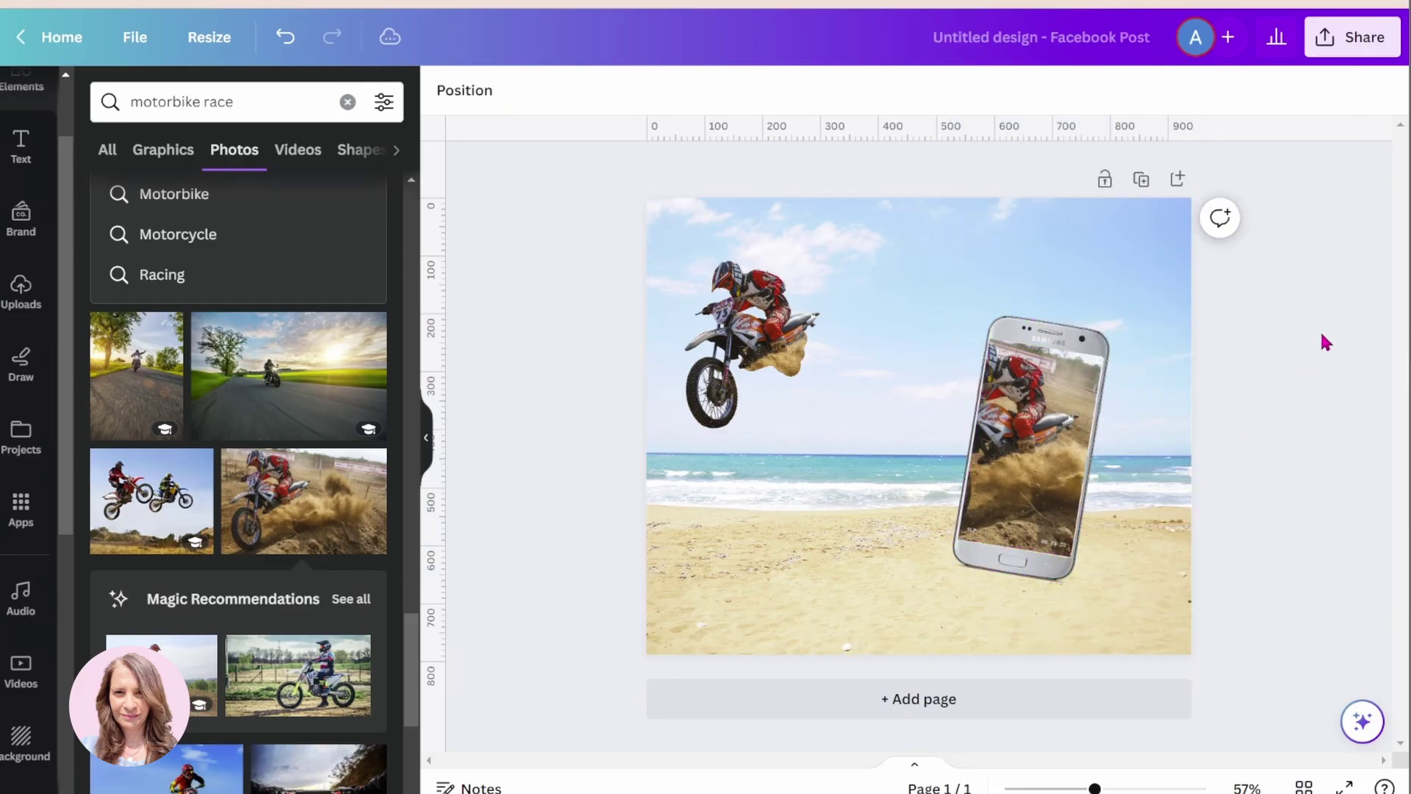
Move the rider cut-out onto the phone and resize it so the bike bursts from the screen.
drag(751, 358, 1006, 417)
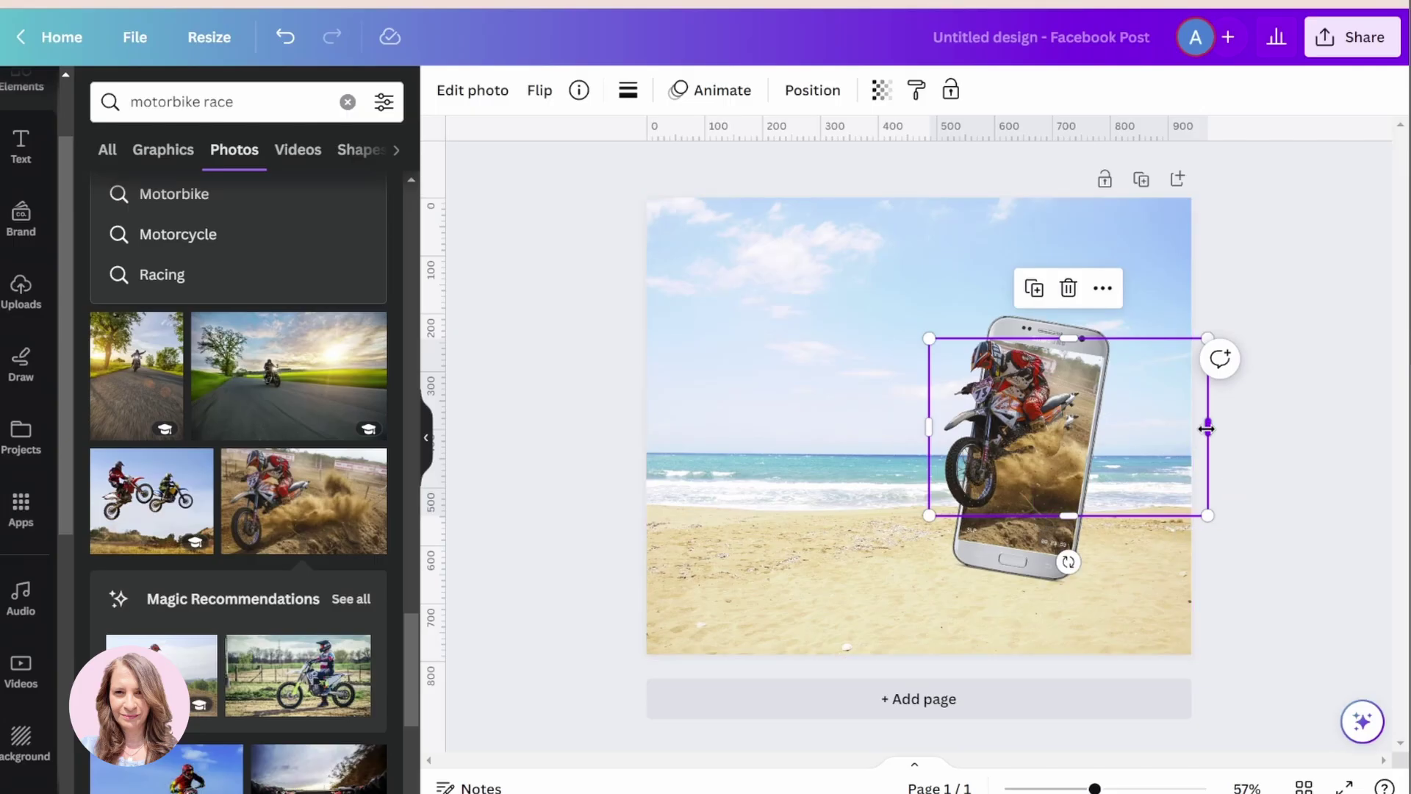
drag(1207, 428, 1114, 429)
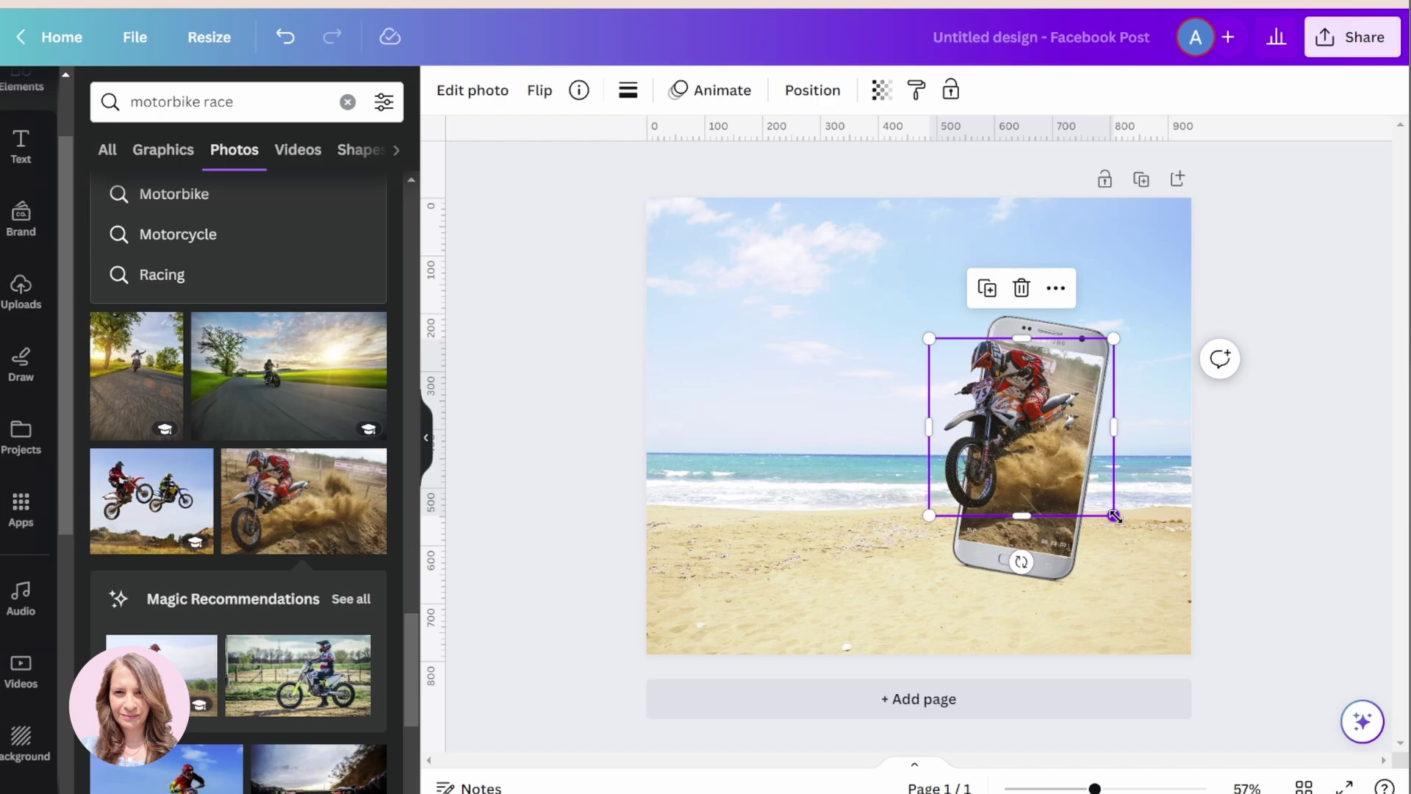
drag(1114, 516, 1146, 546)
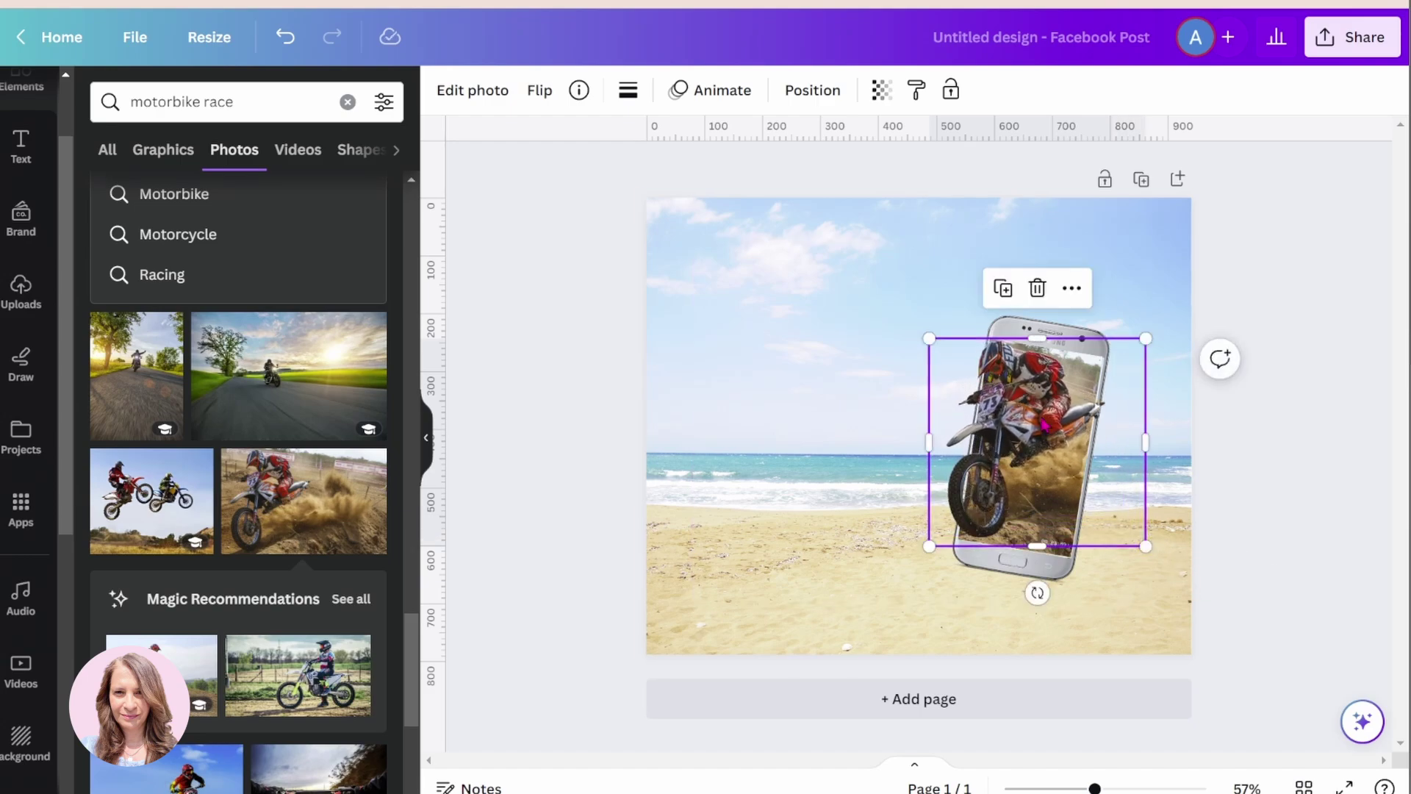
drag(1044, 425, 1016, 426)
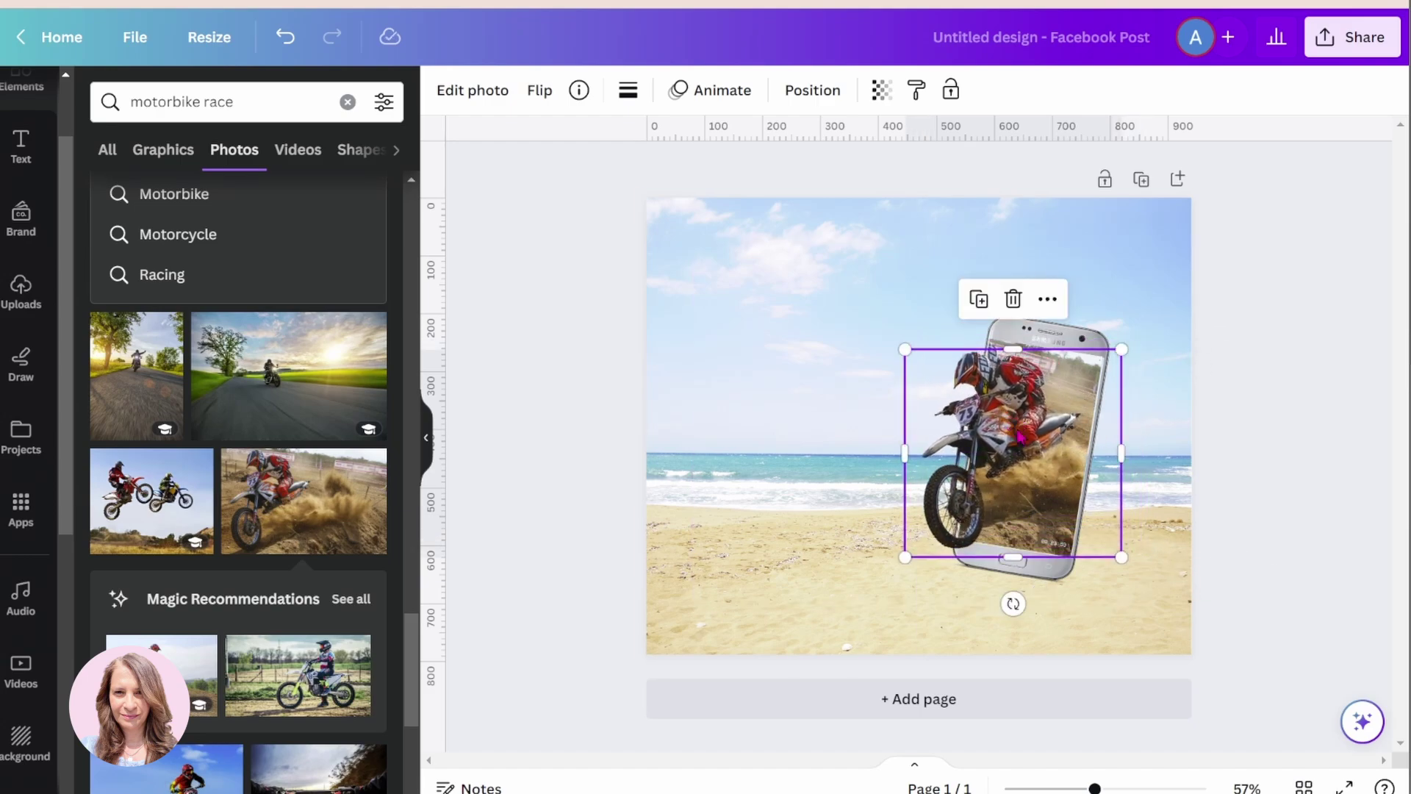
drag(905, 349, 893, 338)
drag(984, 406, 992, 407)
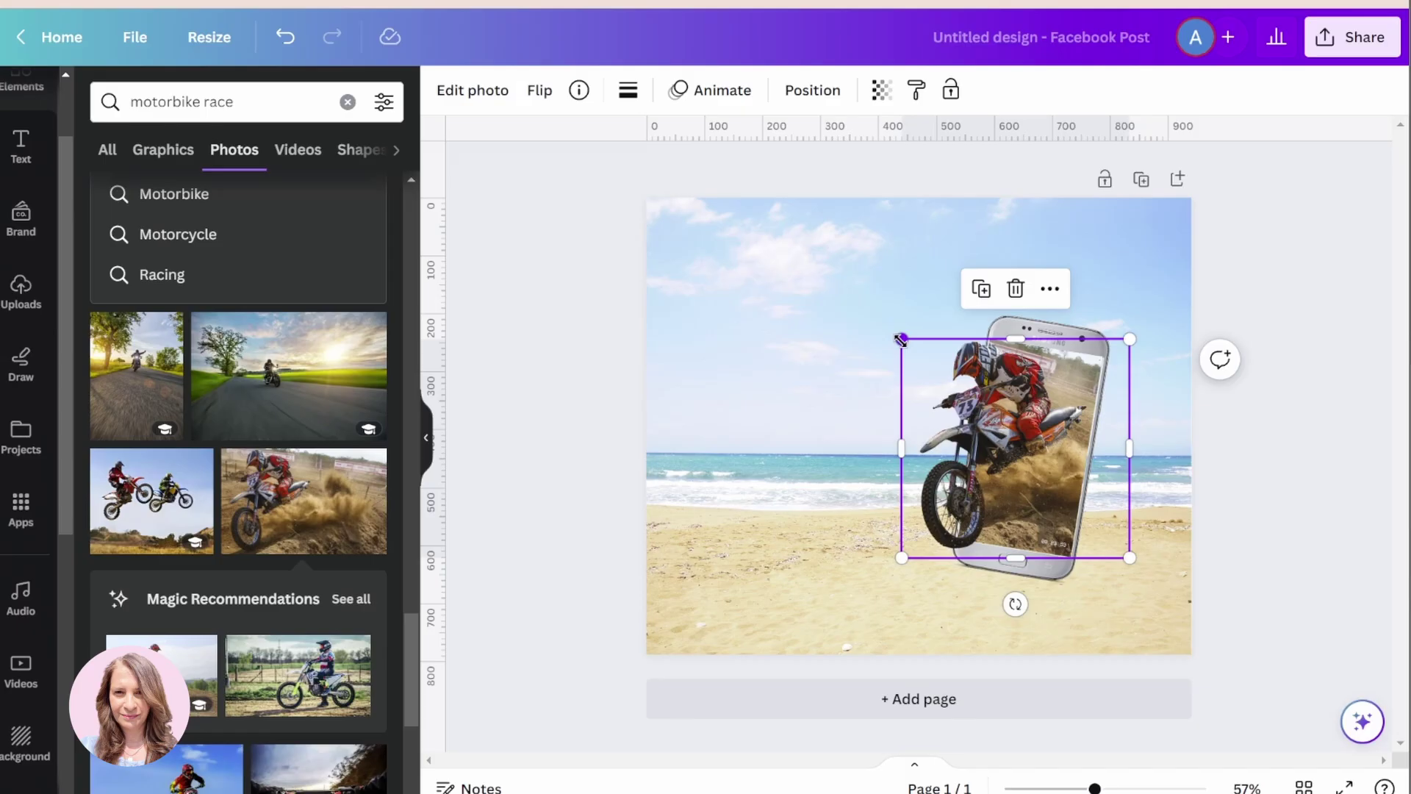
mouse_move(903, 340)
mouse_down()
mouse_move(917, 347)
mouse_move(901, 338)
mouse_up()
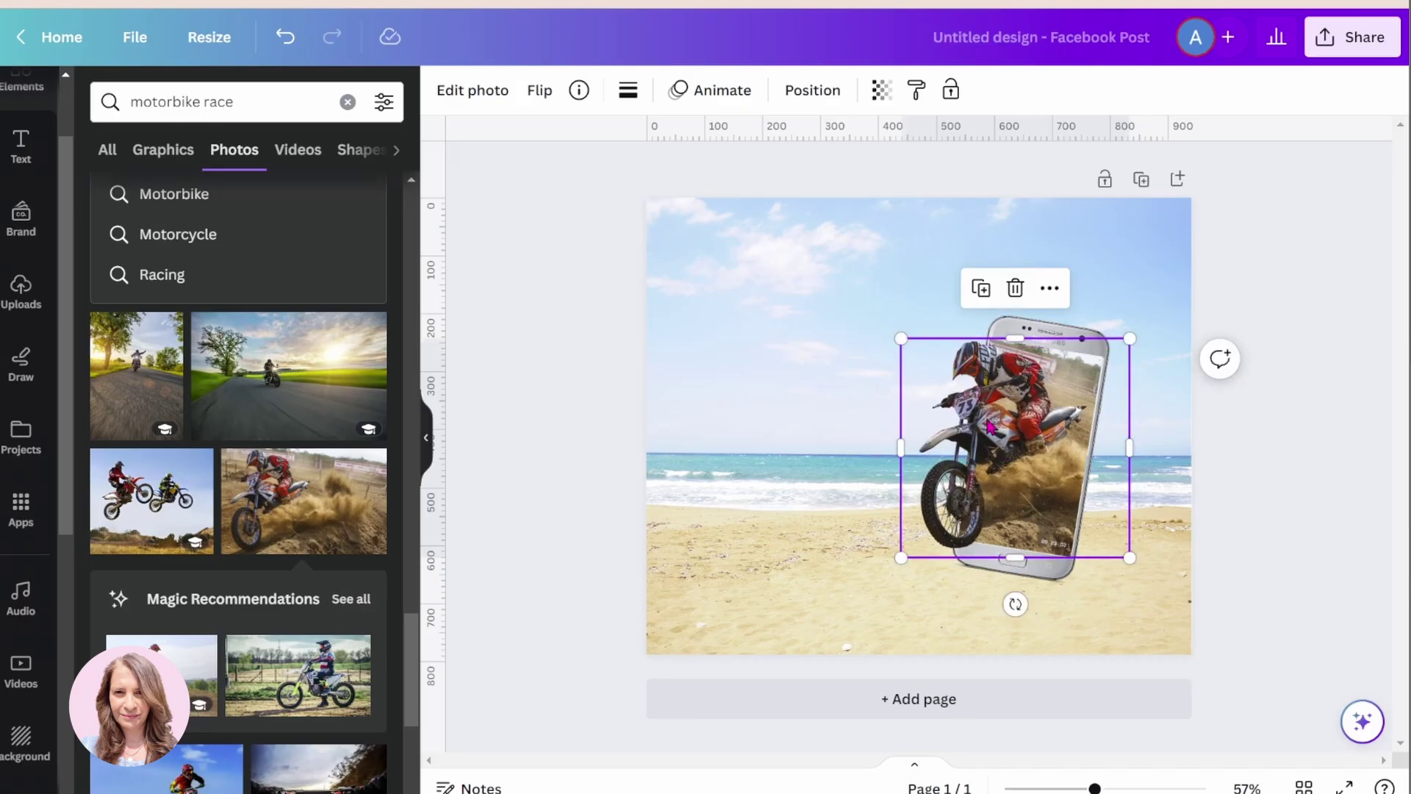
drag(990, 426, 995, 417)
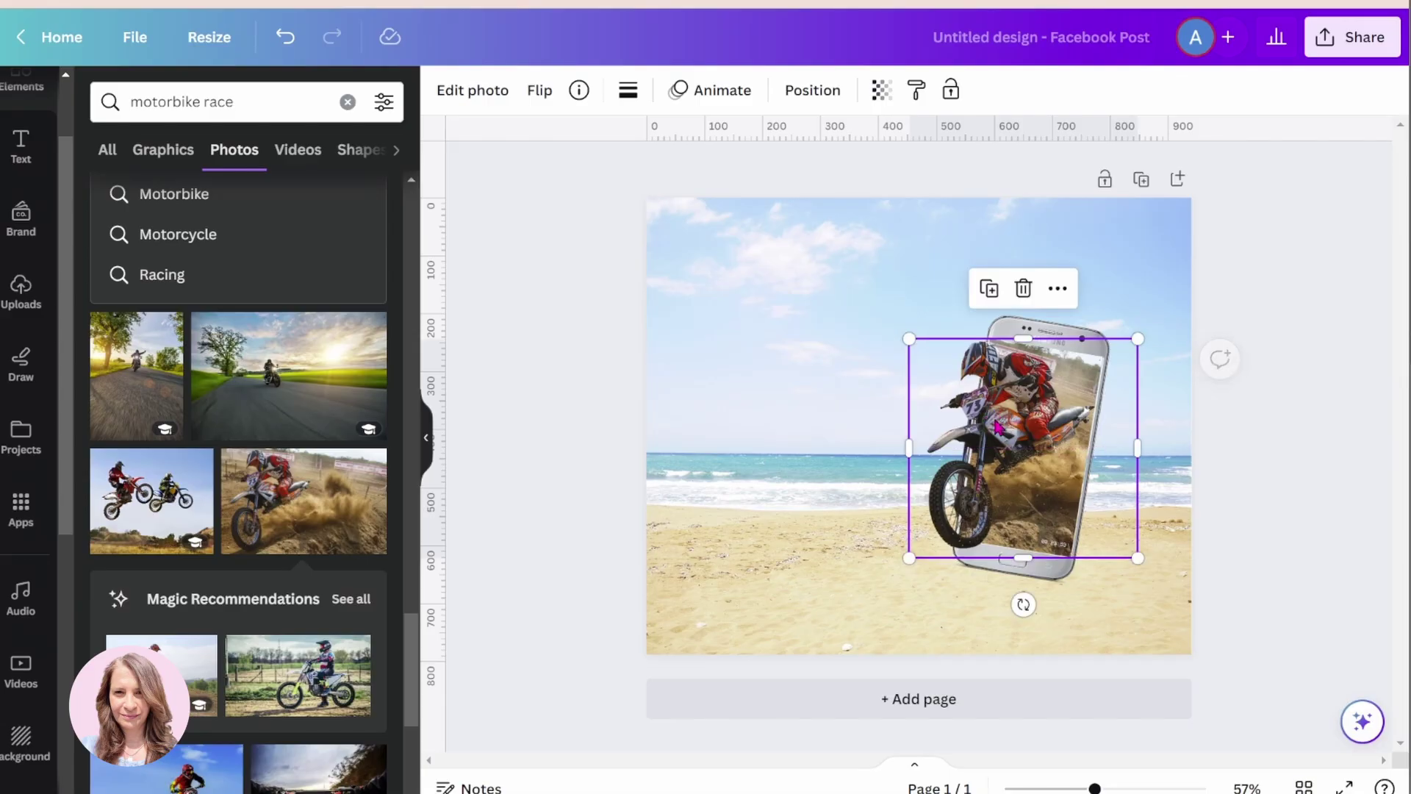
click(1303, 245)
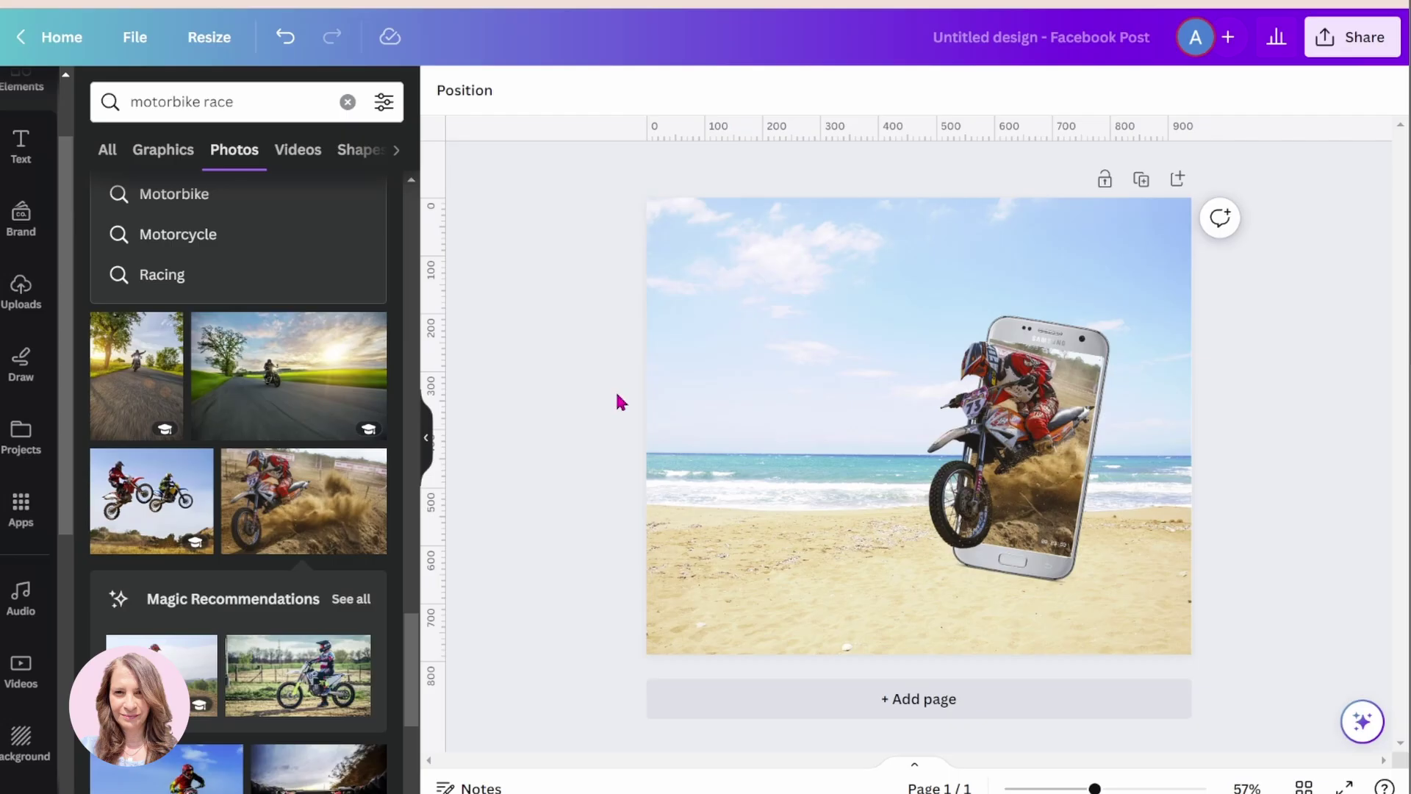
Fine-tune the rider cut-out's size over the phone, then select the phone image.
drag(604, 289, 1329, 630)
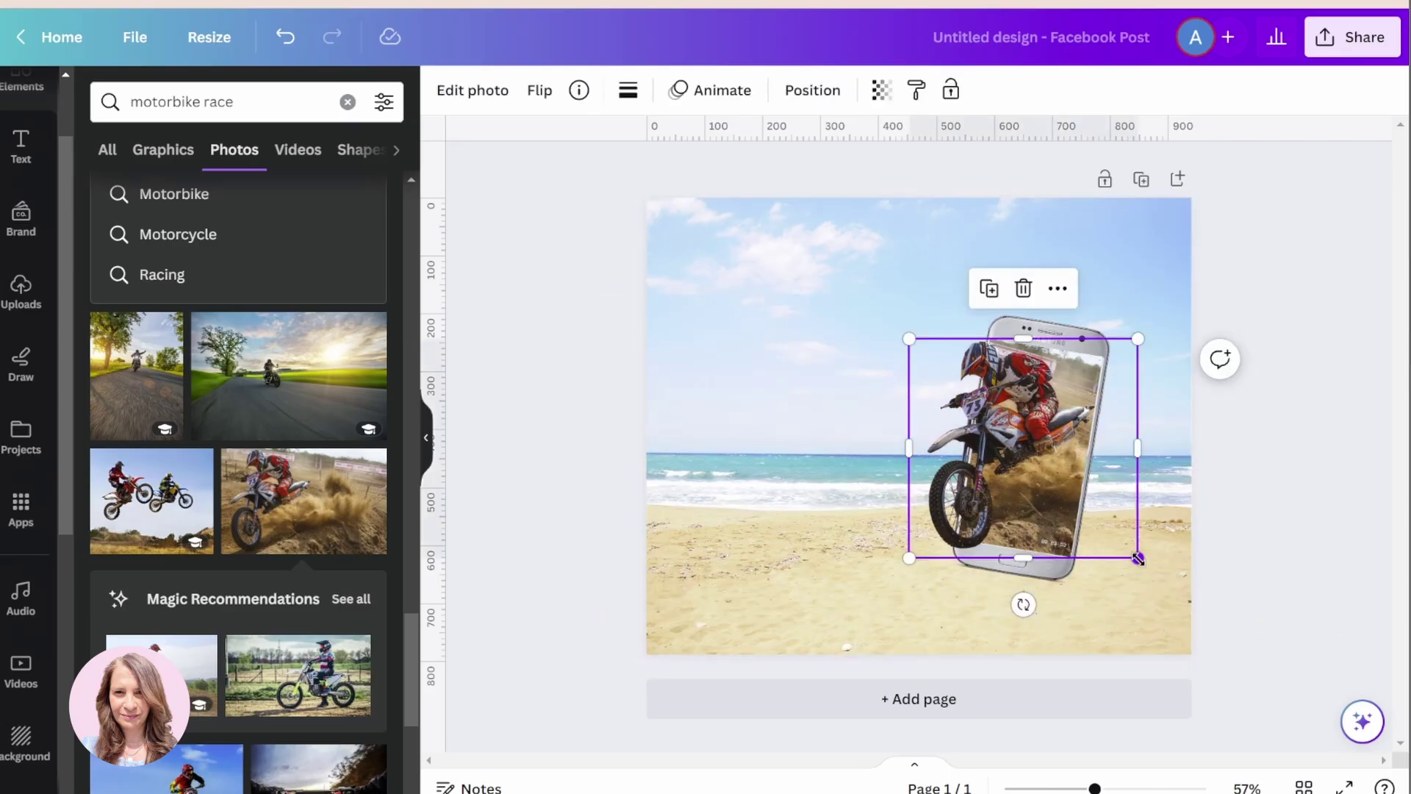
mouse_move(1138, 559)
mouse_down()
mouse_move(1154, 573)
mouse_move(1145, 563)
mouse_up()
click(1238, 281)
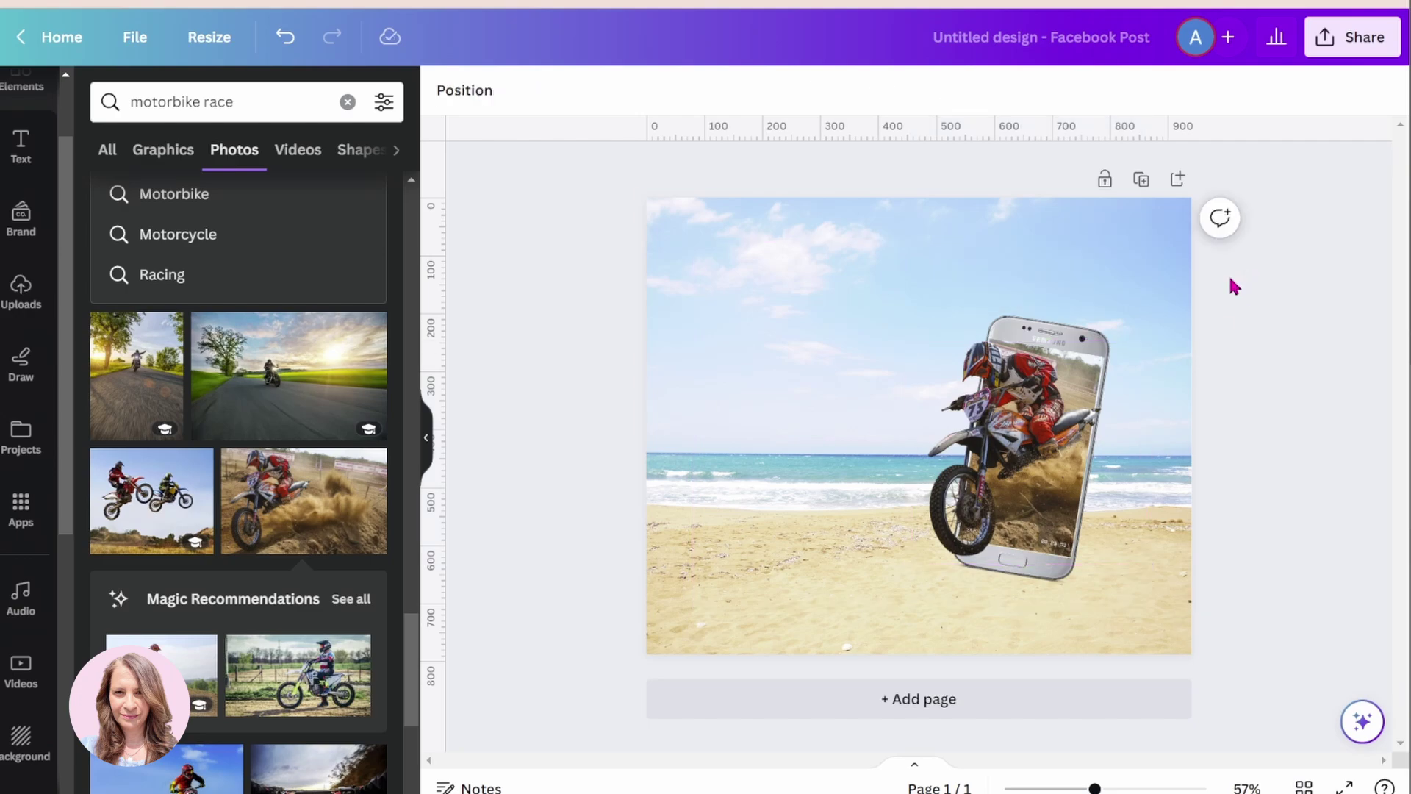
click(1072, 344)
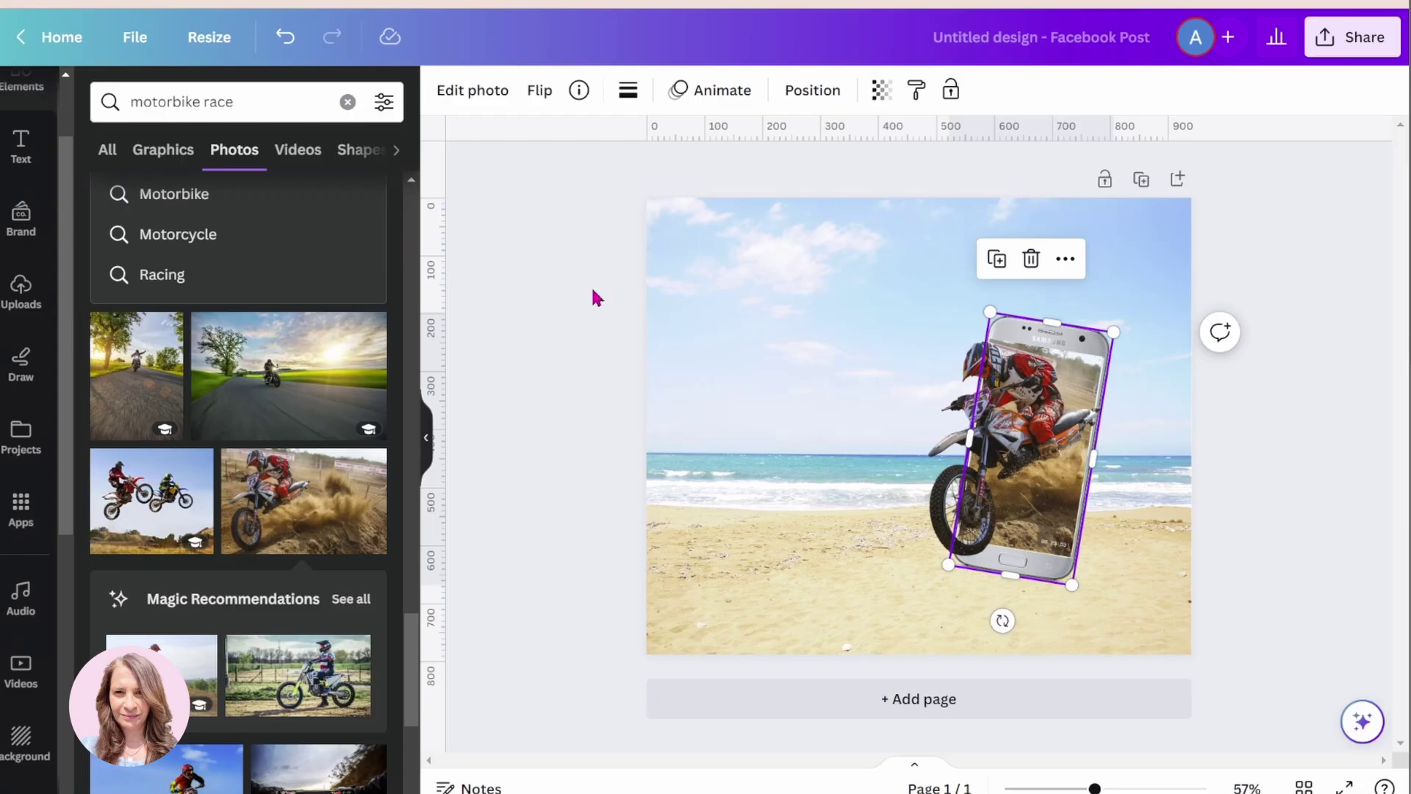
Group the phone and rider, then resize the rider within the group.
click(536, 324)
drag(553, 302, 1326, 577)
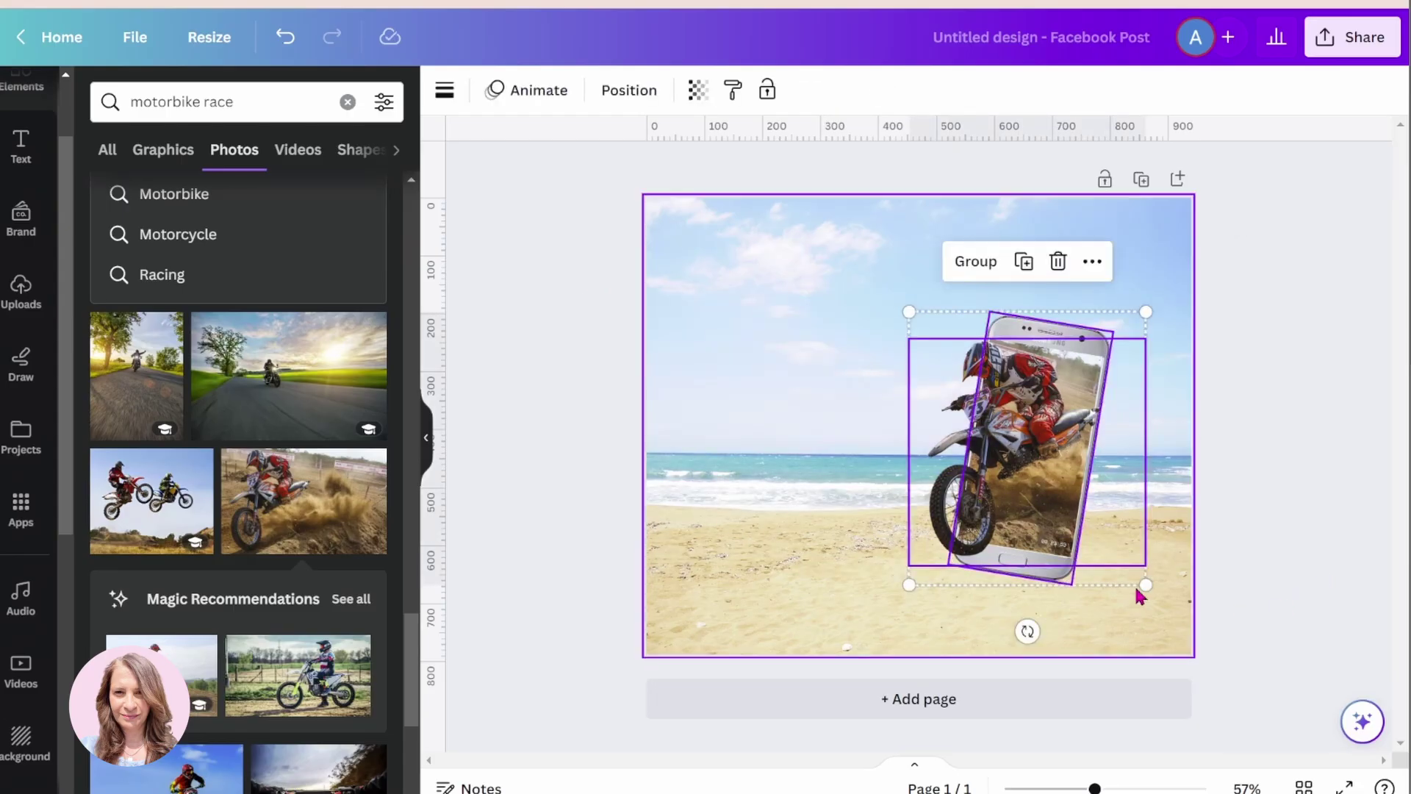
drag(1144, 580, 1169, 612)
key(ctrl+z)
drag(550, 313, 1263, 618)
click(970, 272)
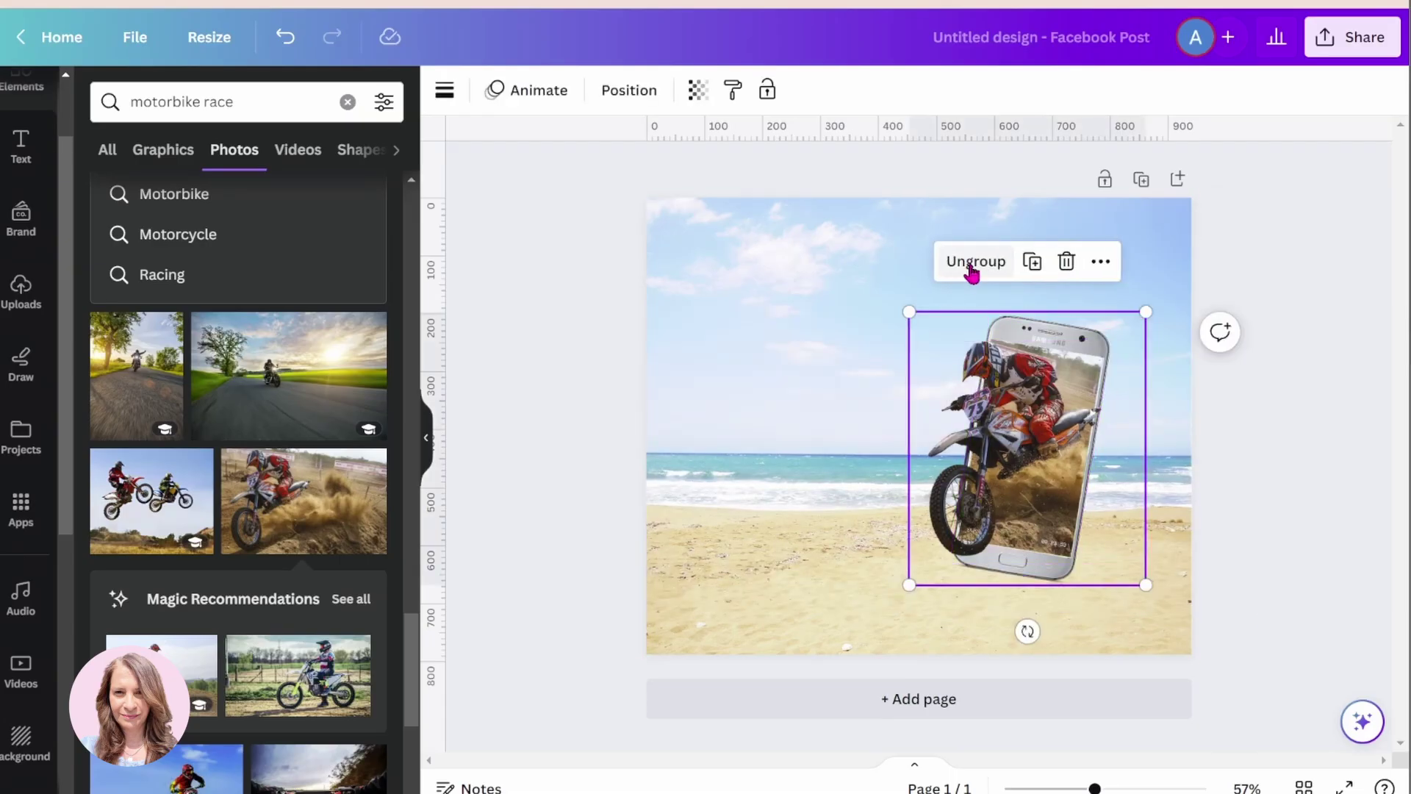
click(602, 318)
double_click(1056, 390)
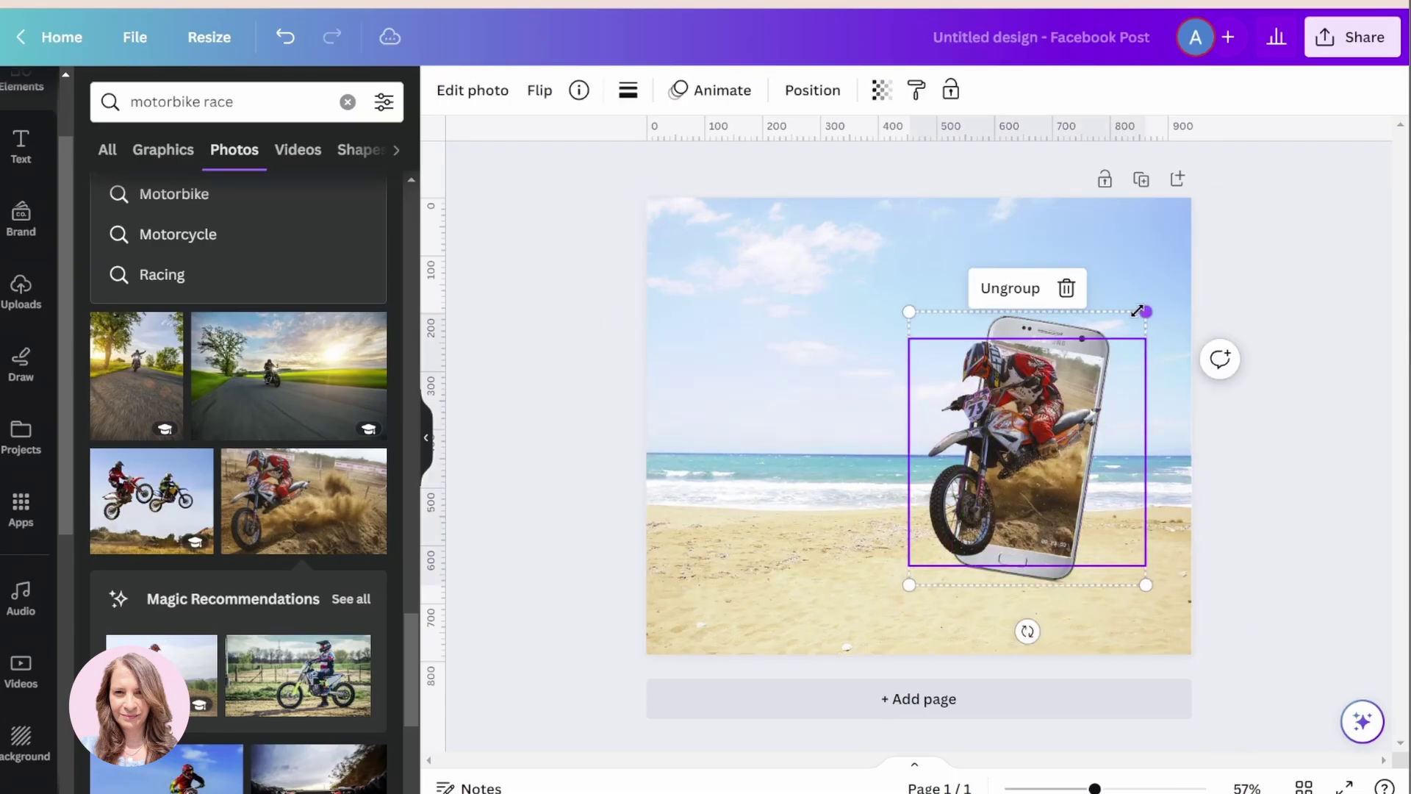
mouse_move(1161, 303)
mouse_down()
mouse_move(1175, 283)
mouse_move(1156, 299)
mouse_move(1162, 318)
mouse_up()
Unlock the phone from the Layers list and group it with the rider.
click(816, 89)
click(309, 103)
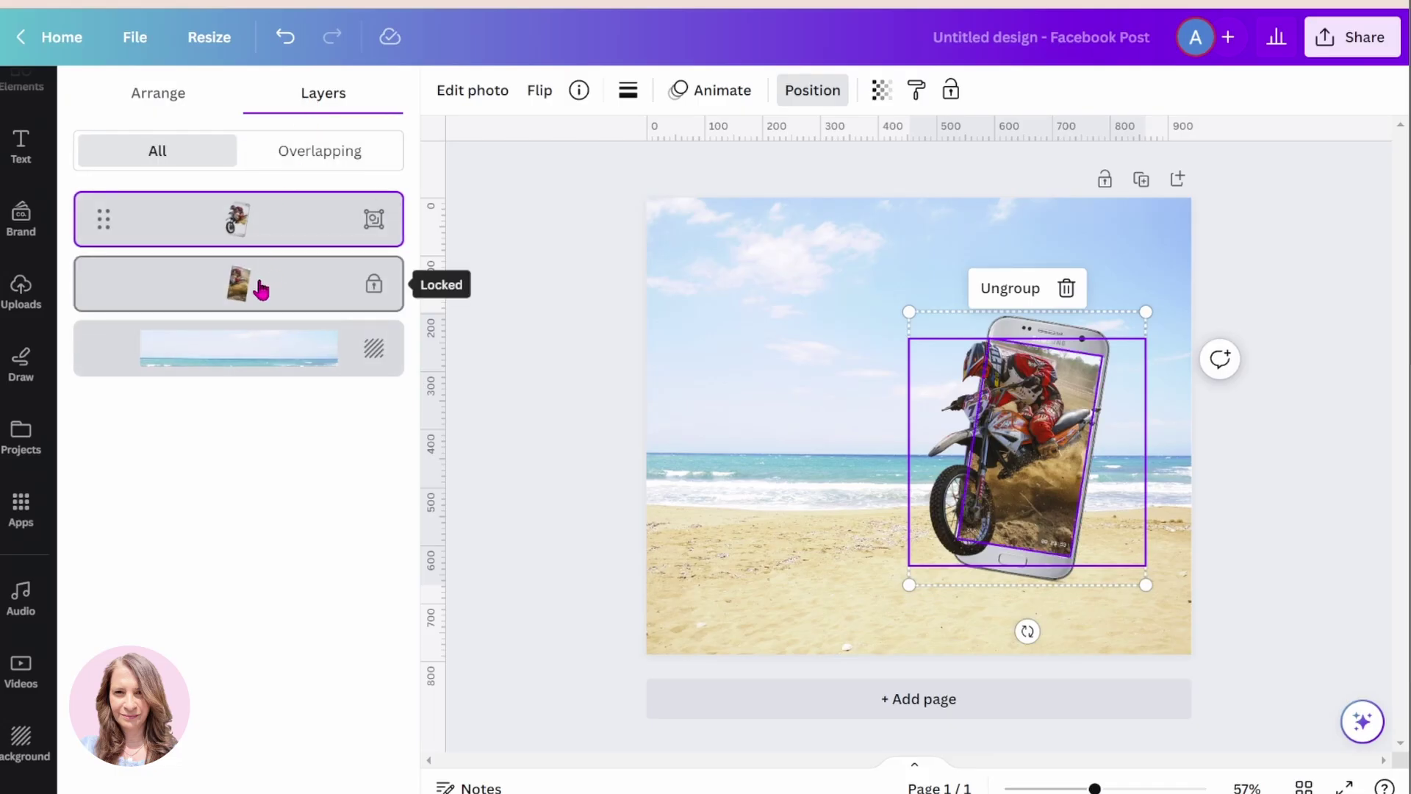
click(261, 290)
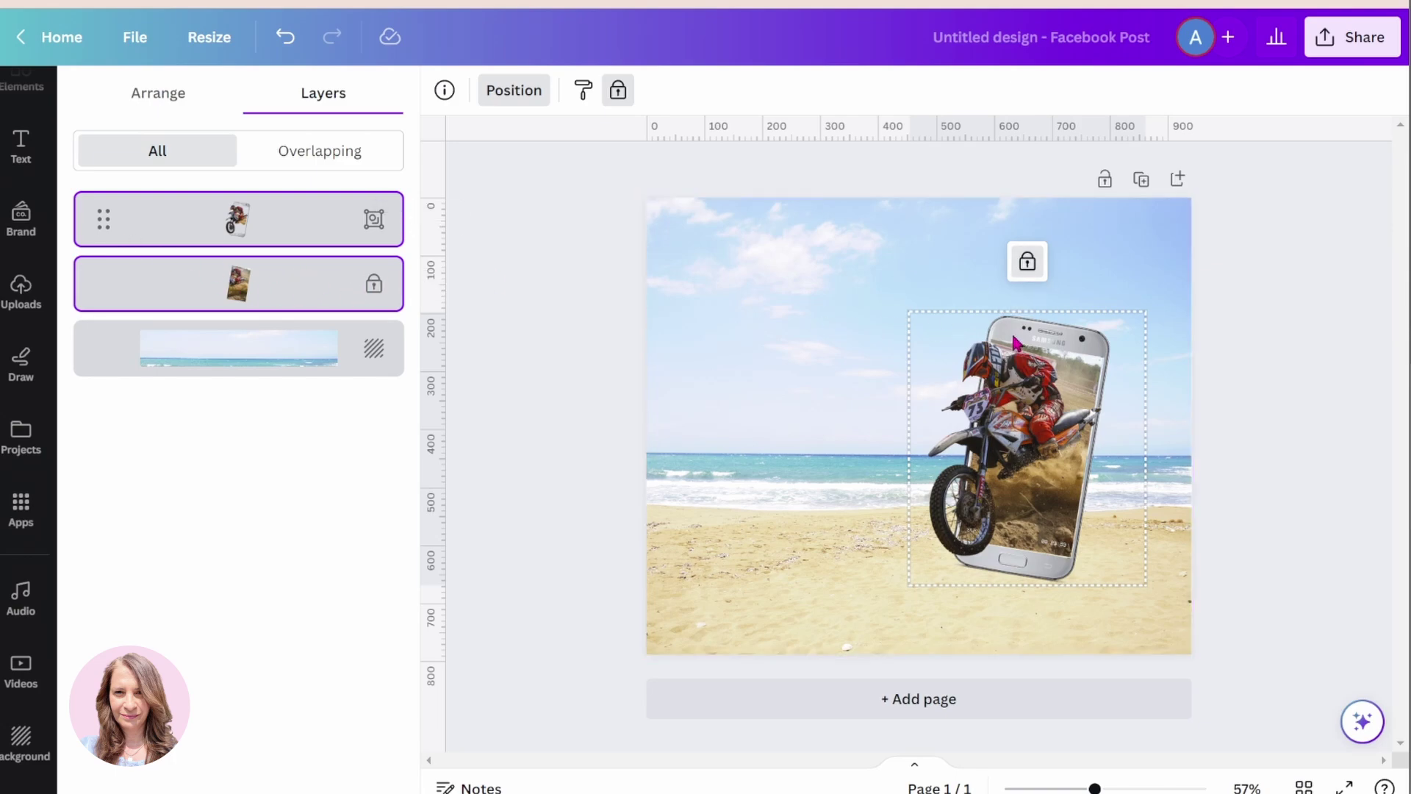
click(1027, 262)
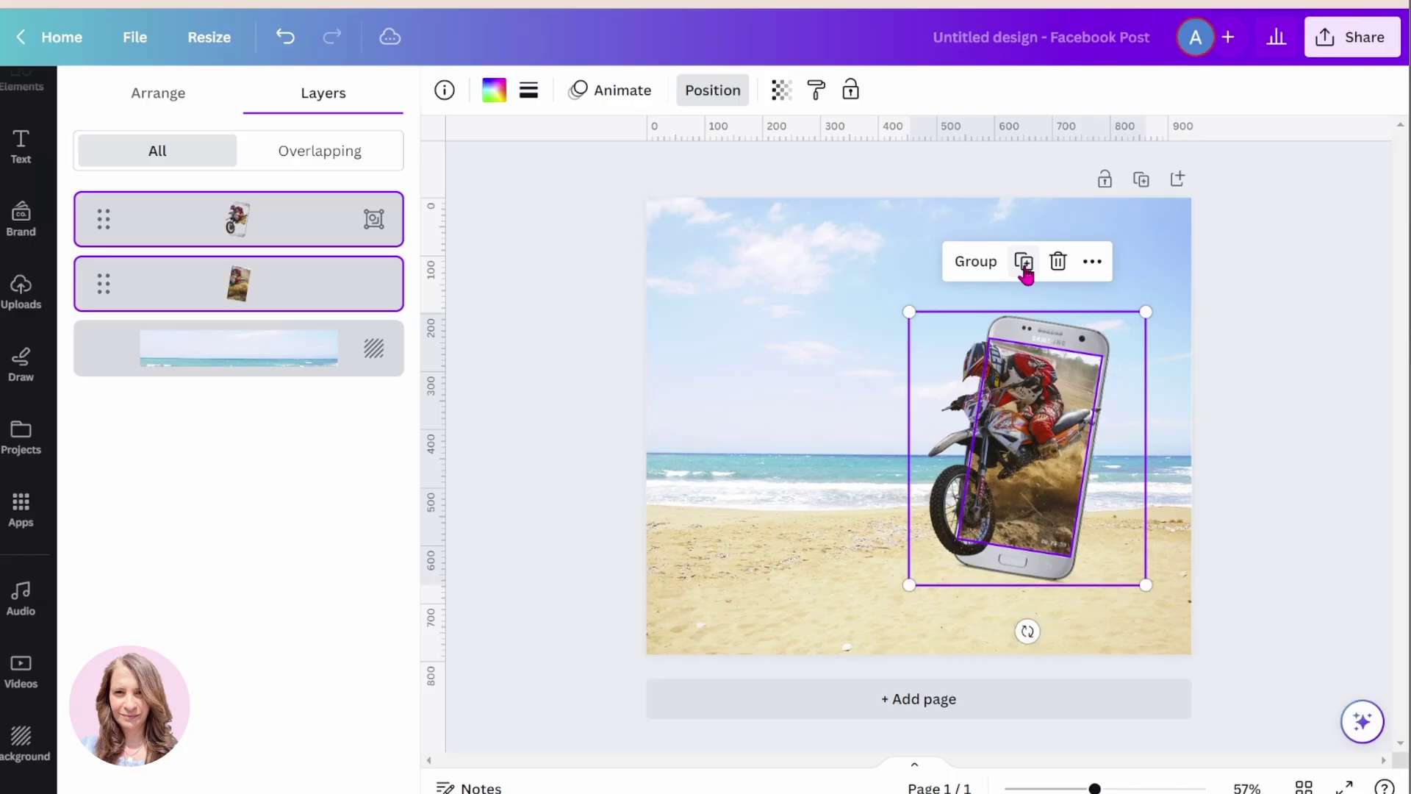
click(975, 262)
Enlarge the phone-and-rider group and move it lower and right on the beach.
click(617, 321)
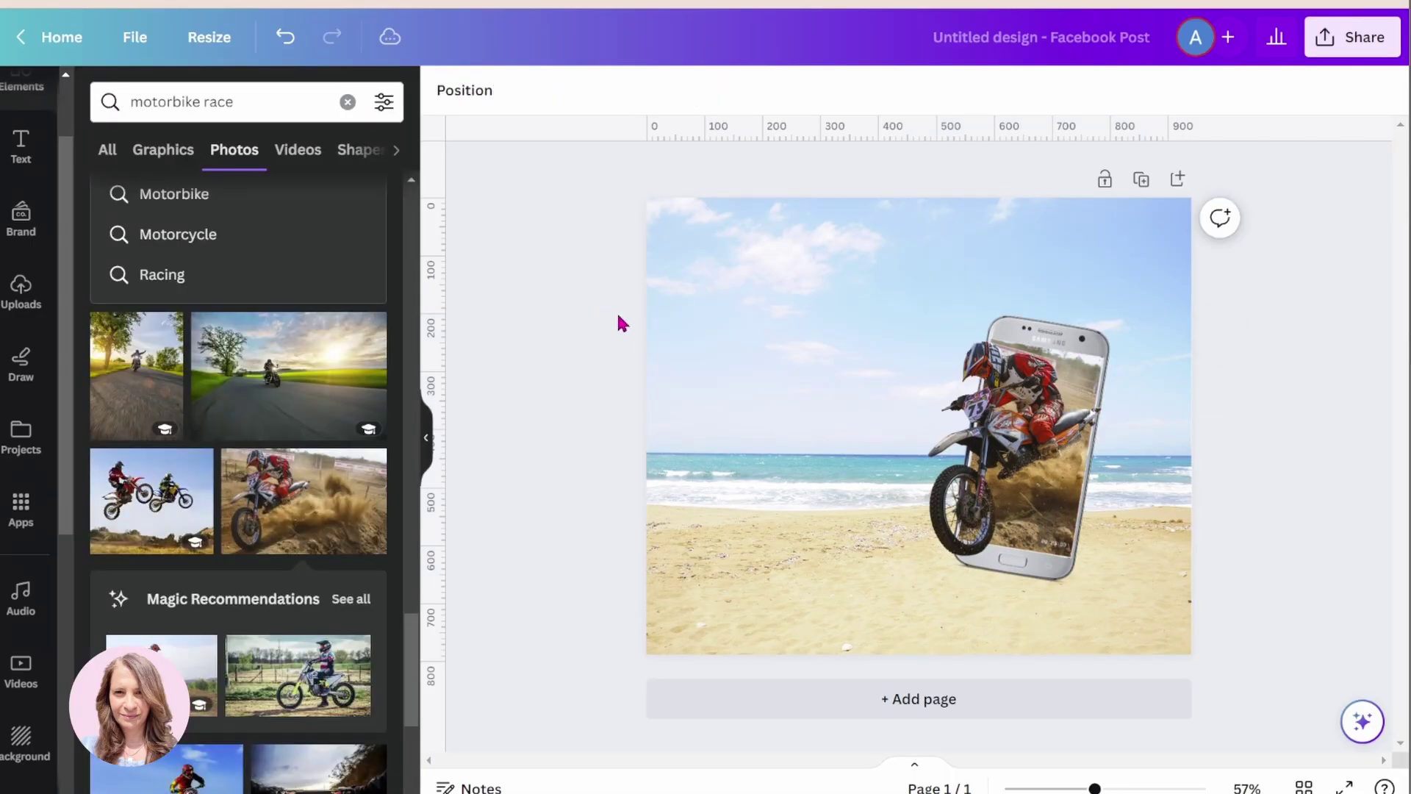
click(930, 324)
drag(913, 309, 857, 251)
drag(1017, 338, 1030, 364)
click(1254, 256)
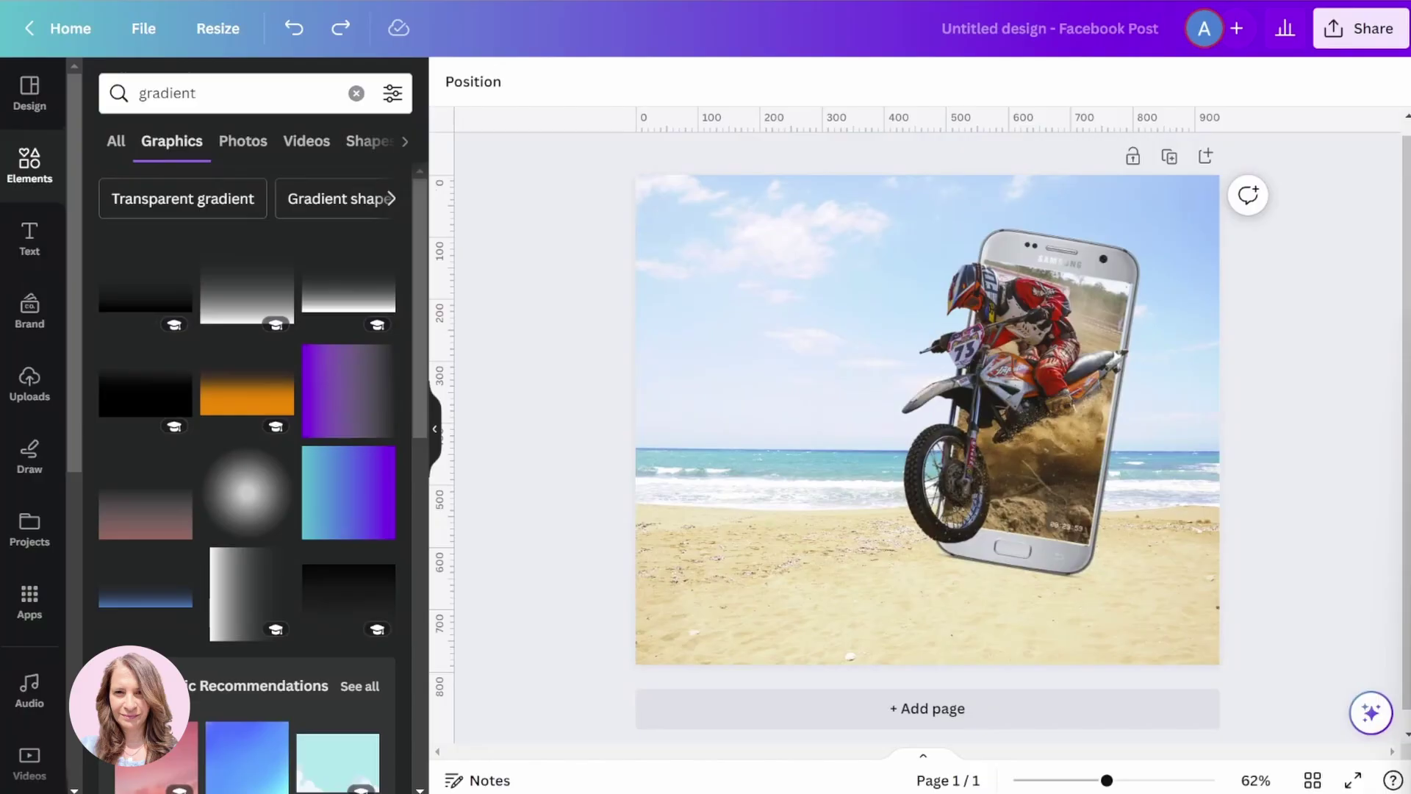
Add the recently used sand splash, tilt it to 23° below the bike, and layer it behind the phone.
click(29, 163)
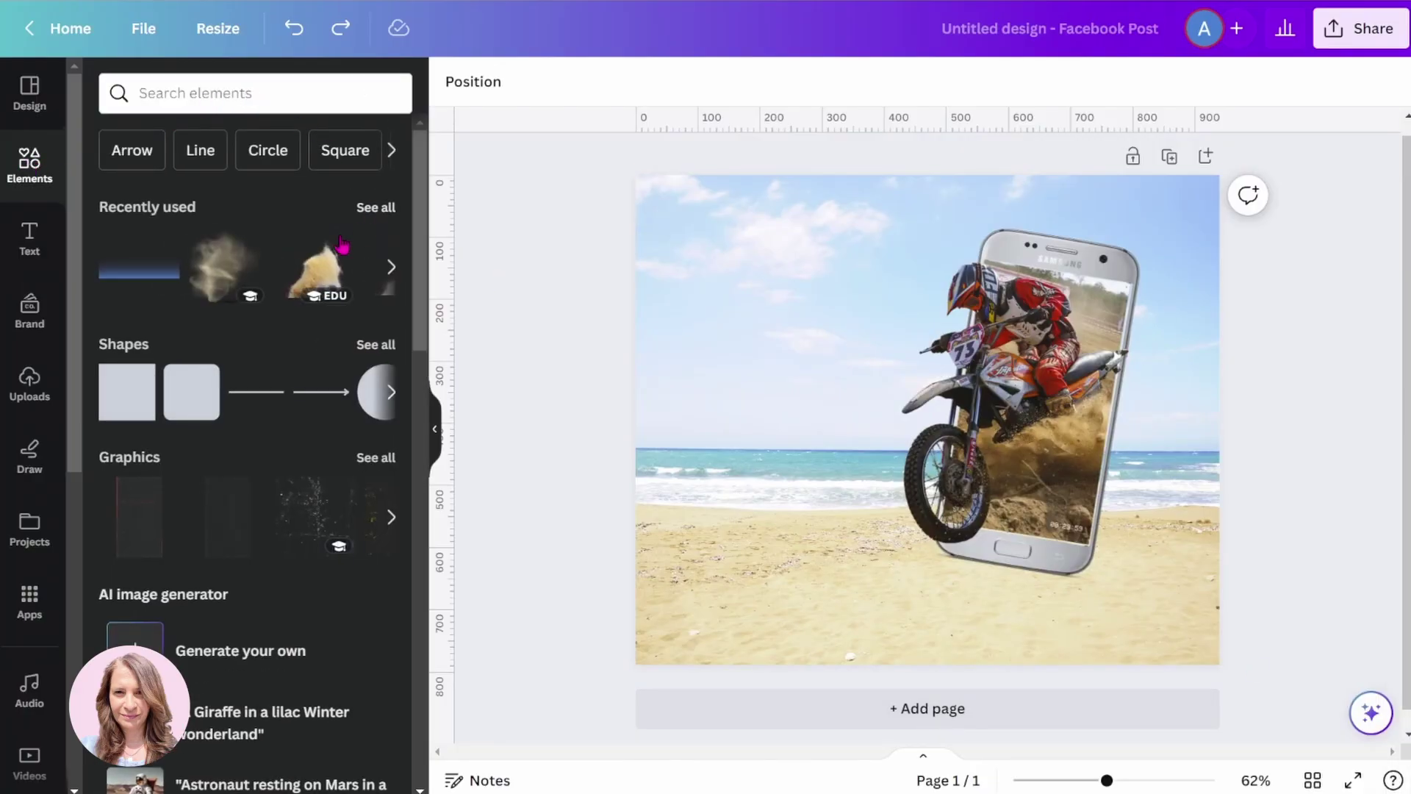
click(315, 272)
drag(879, 463, 896, 631)
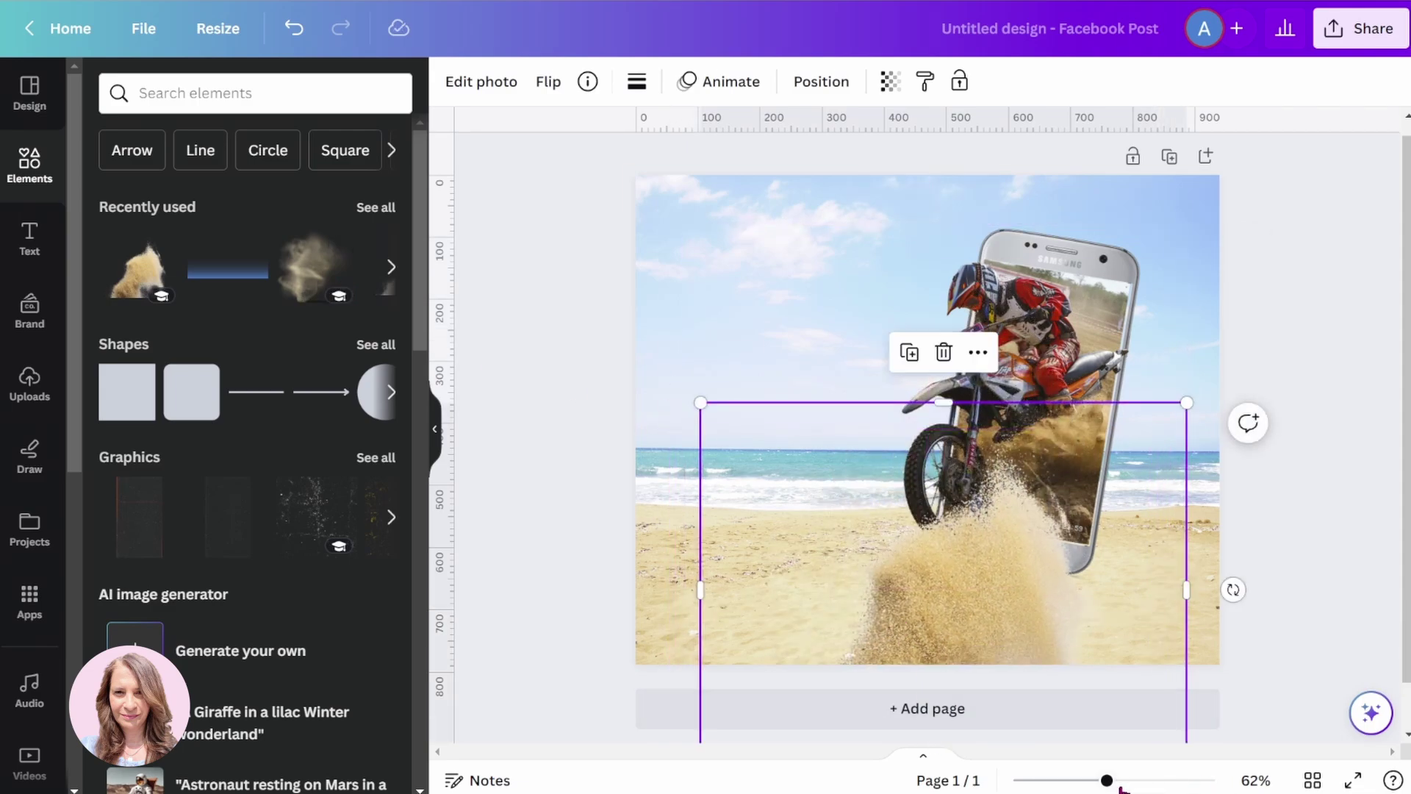
drag(1111, 786, 1099, 787)
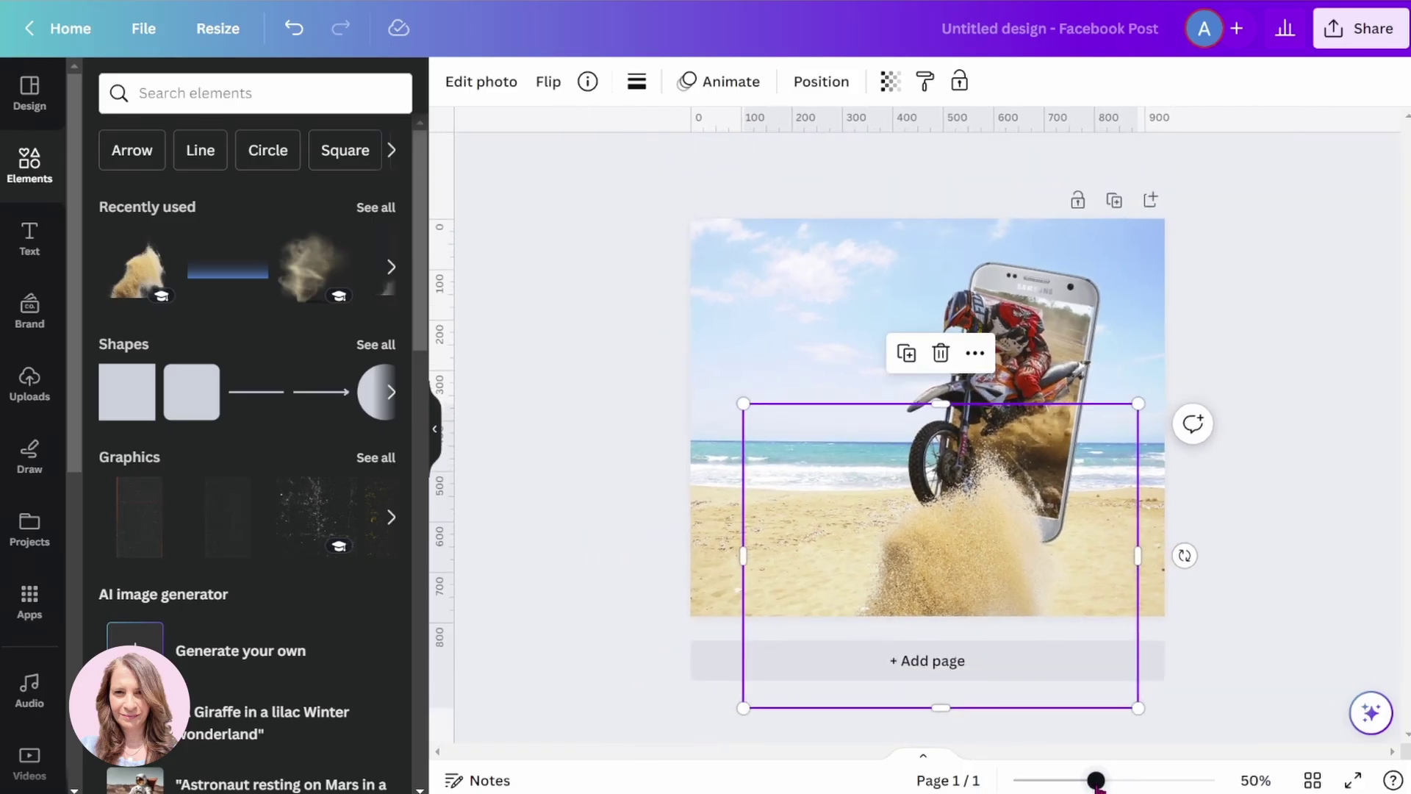
drag(1184, 555, 1058, 616)
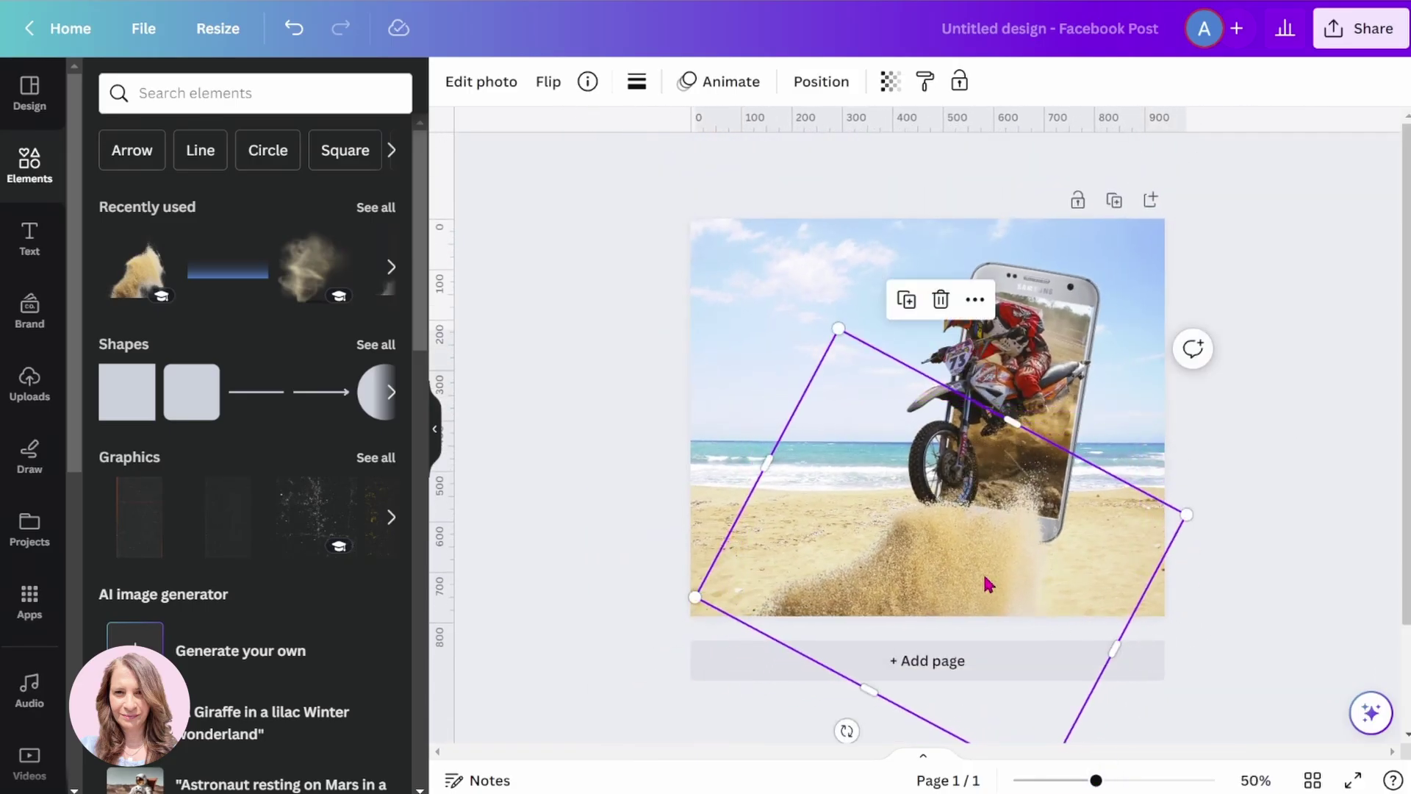
mouse_move(977, 581)
mouse_down()
mouse_move(953, 586)
mouse_move(964, 581)
mouse_up()
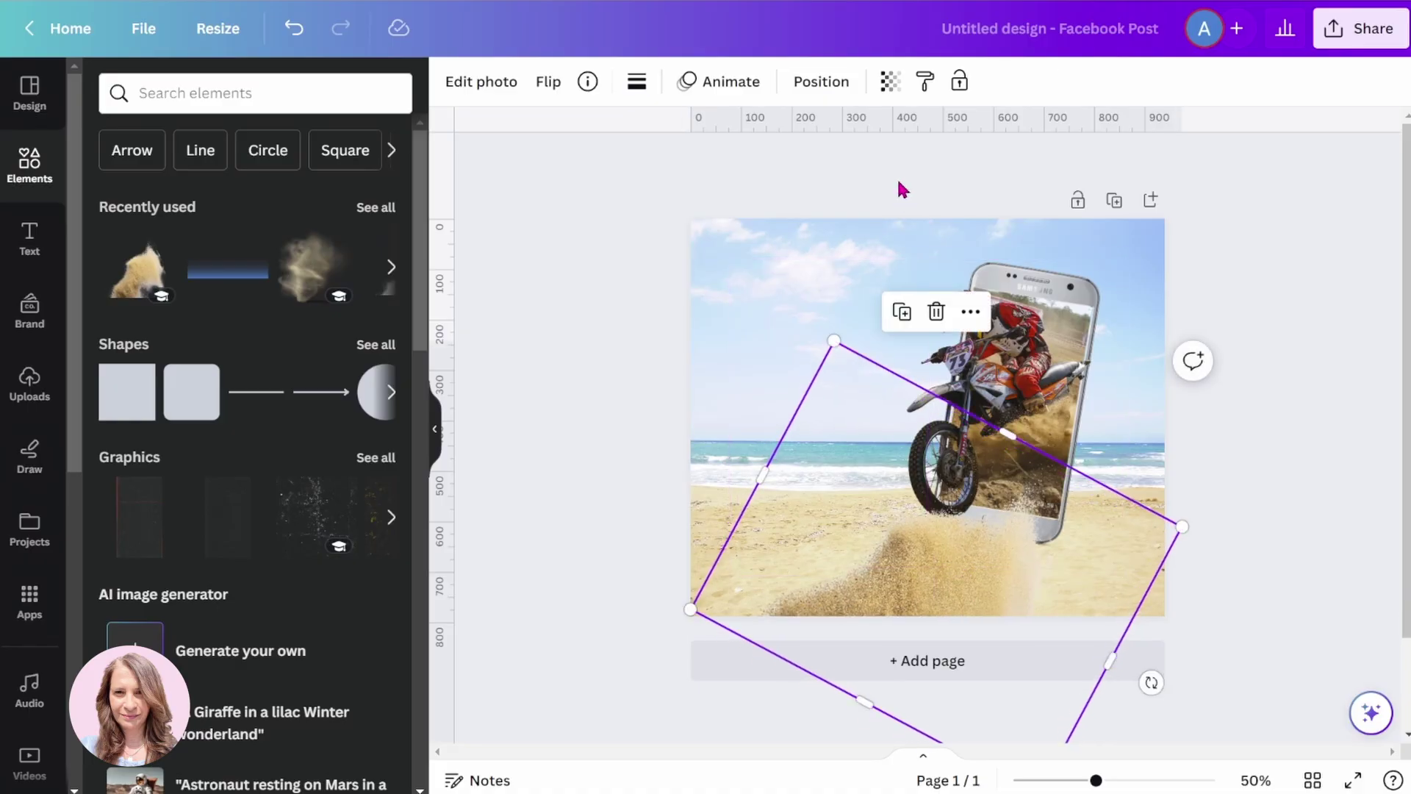
click(827, 84)
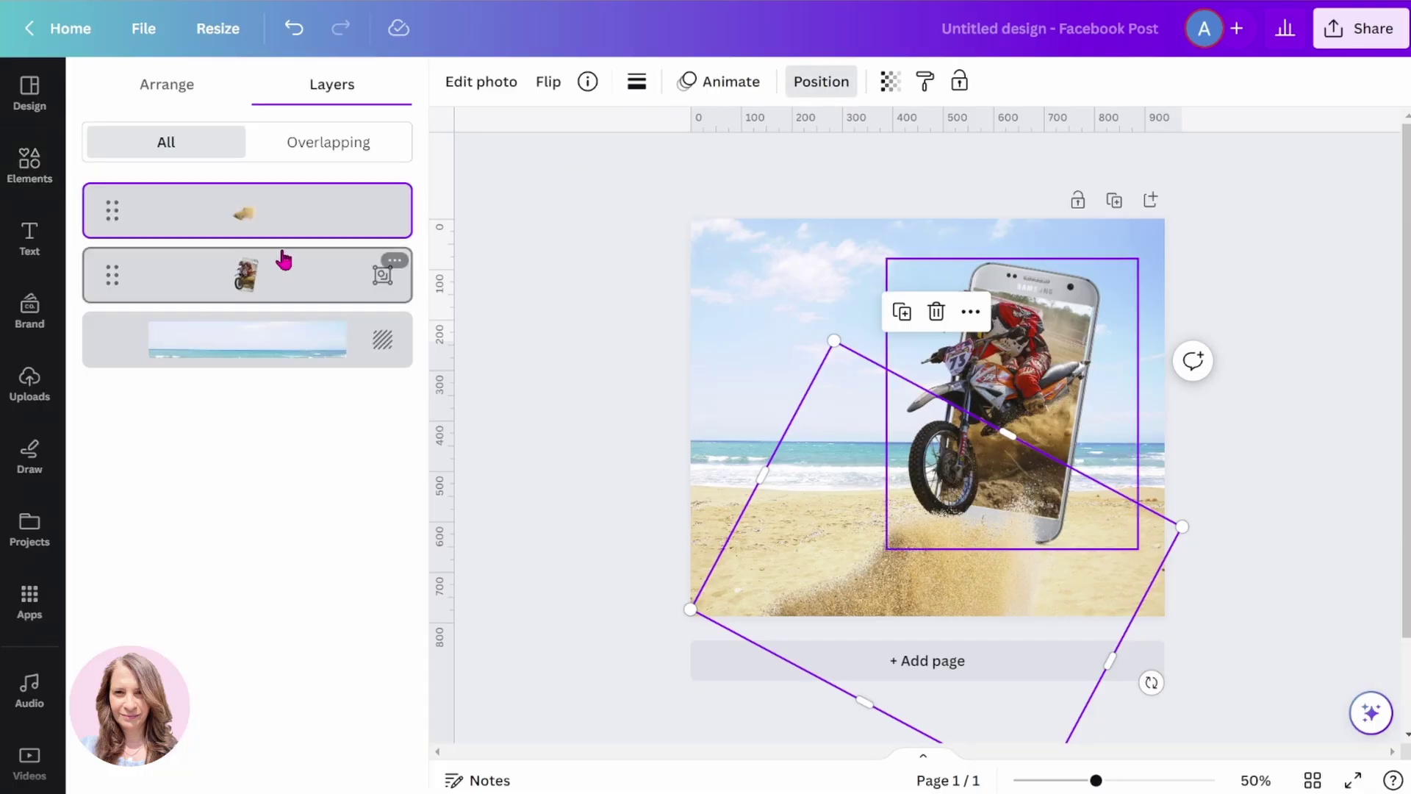
drag(271, 224, 261, 306)
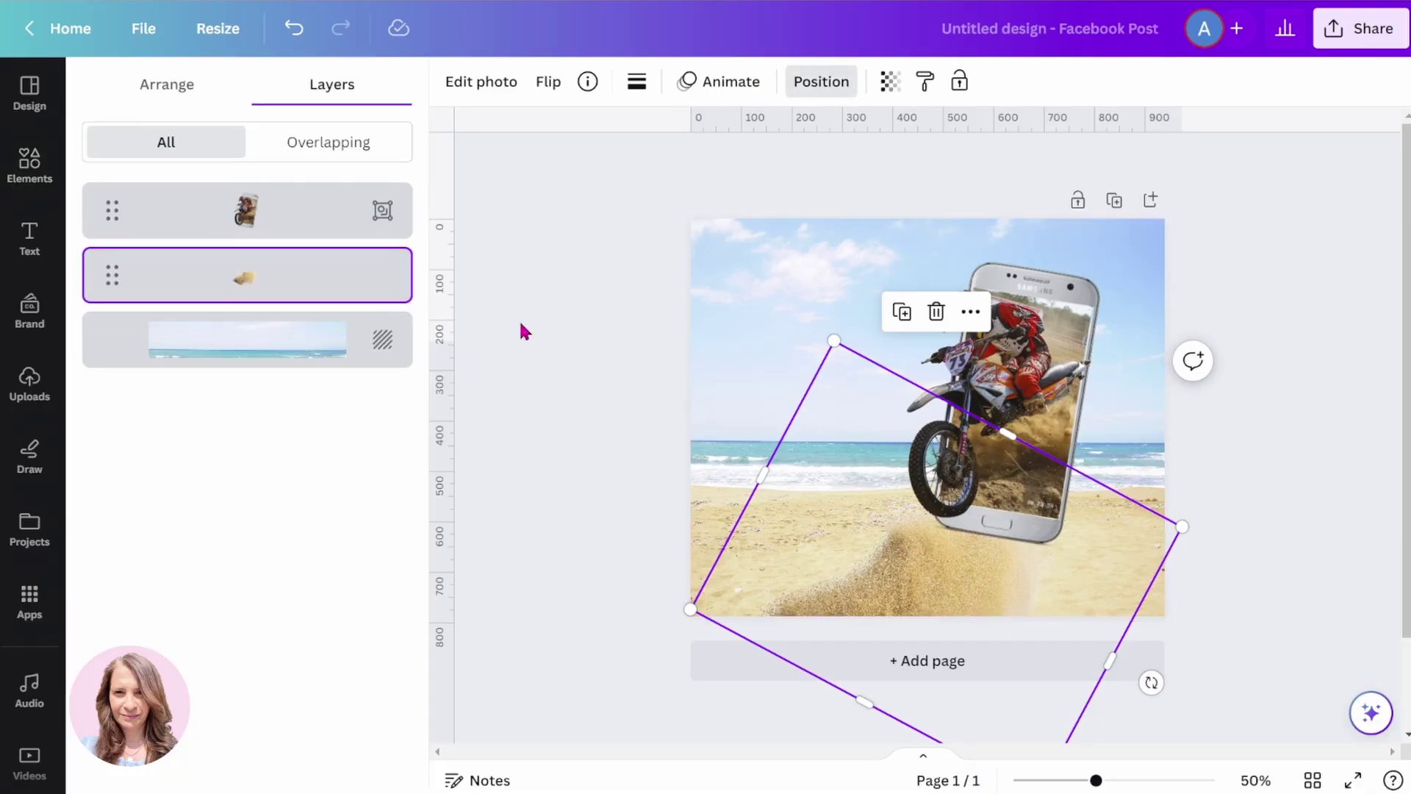
Add a 'blowing sand' graphic, flip it vertically, tilt it and move it under the bike.
click(574, 294)
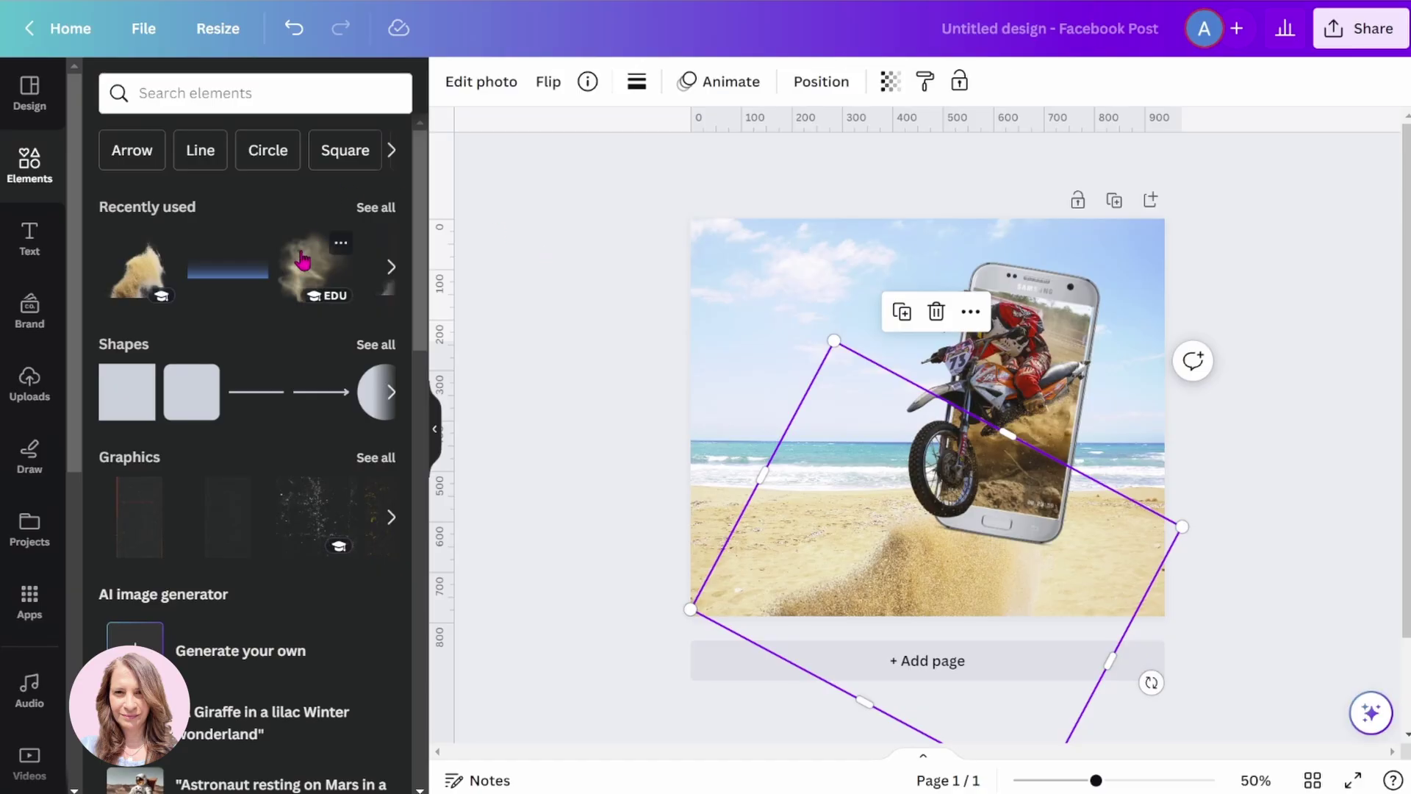
click(241, 94)
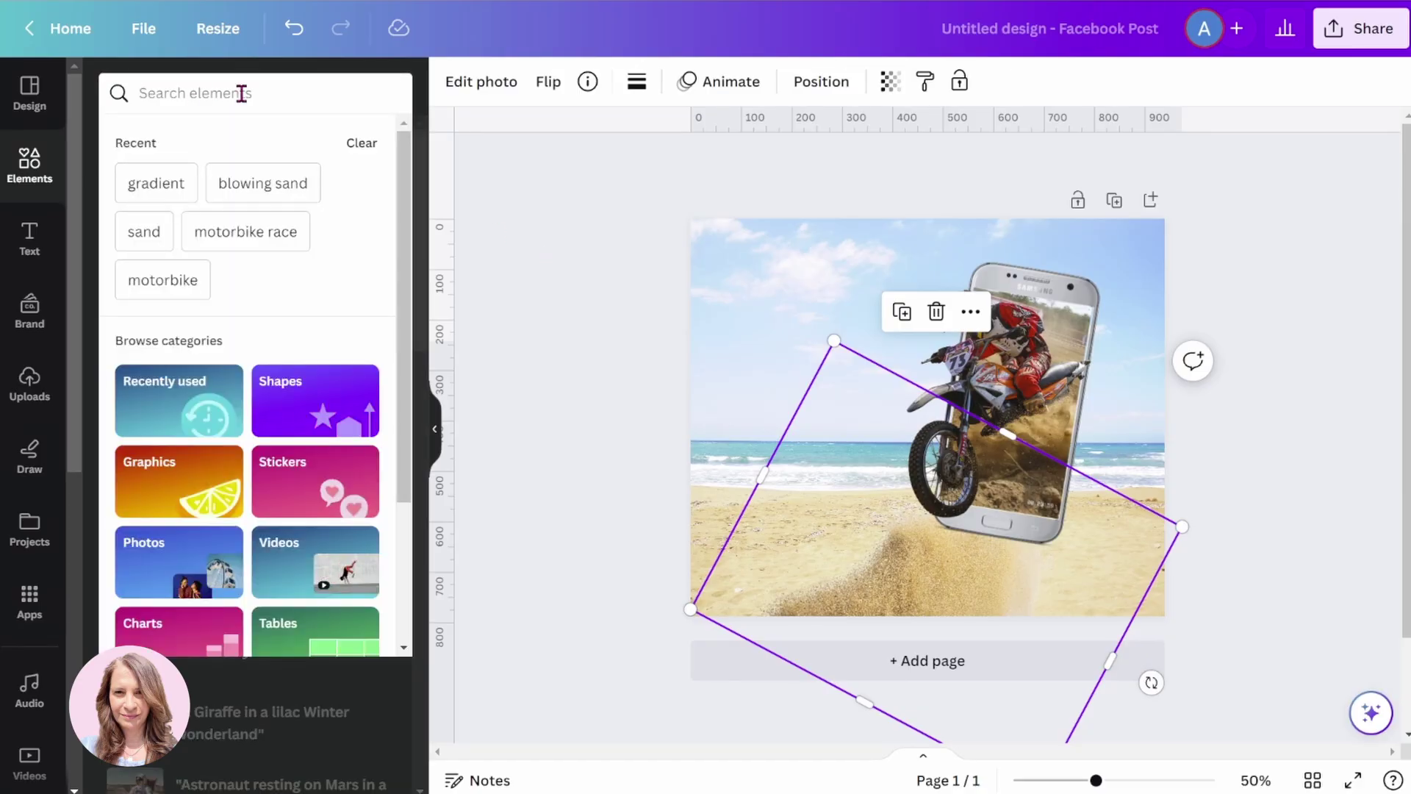
text(blowing sand)
key(Return)
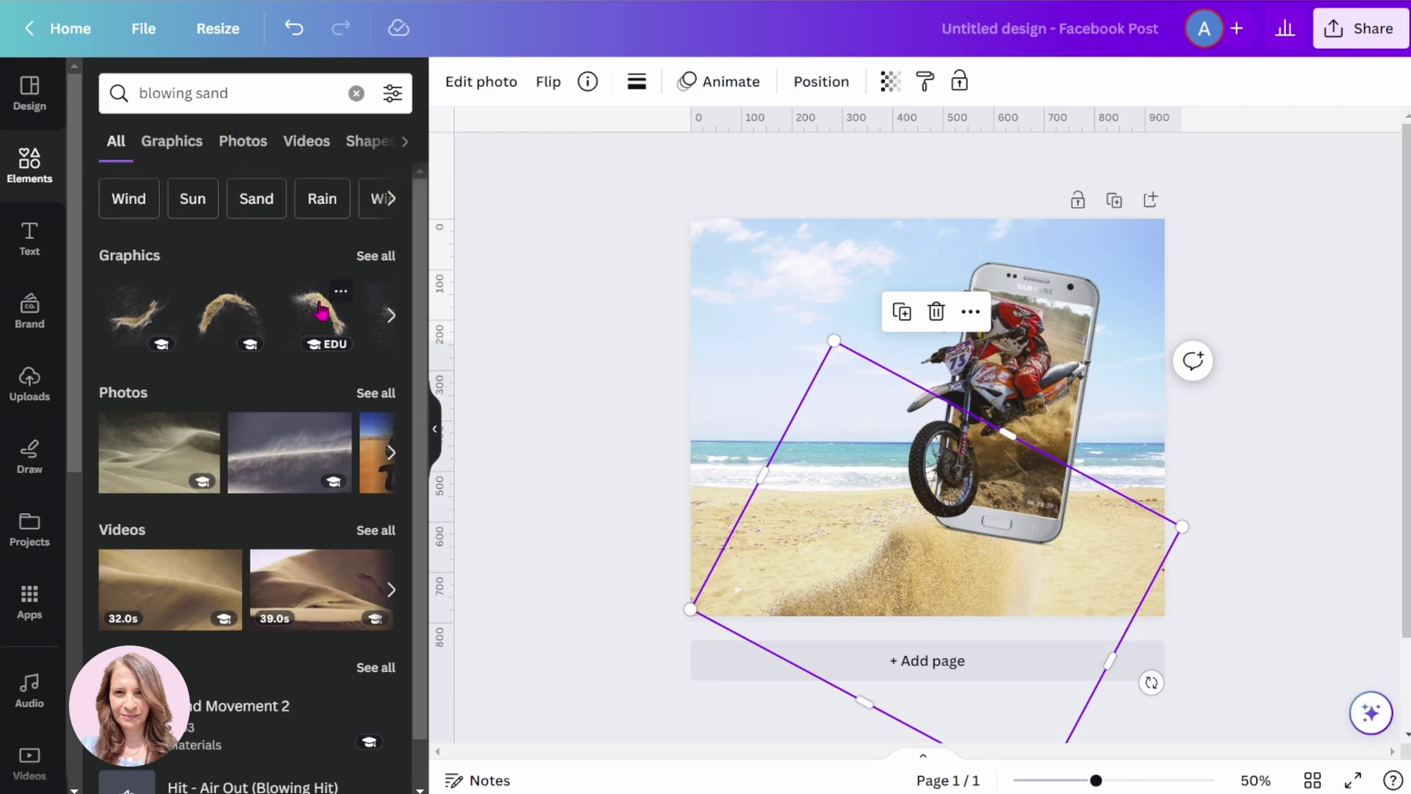
click(319, 309)
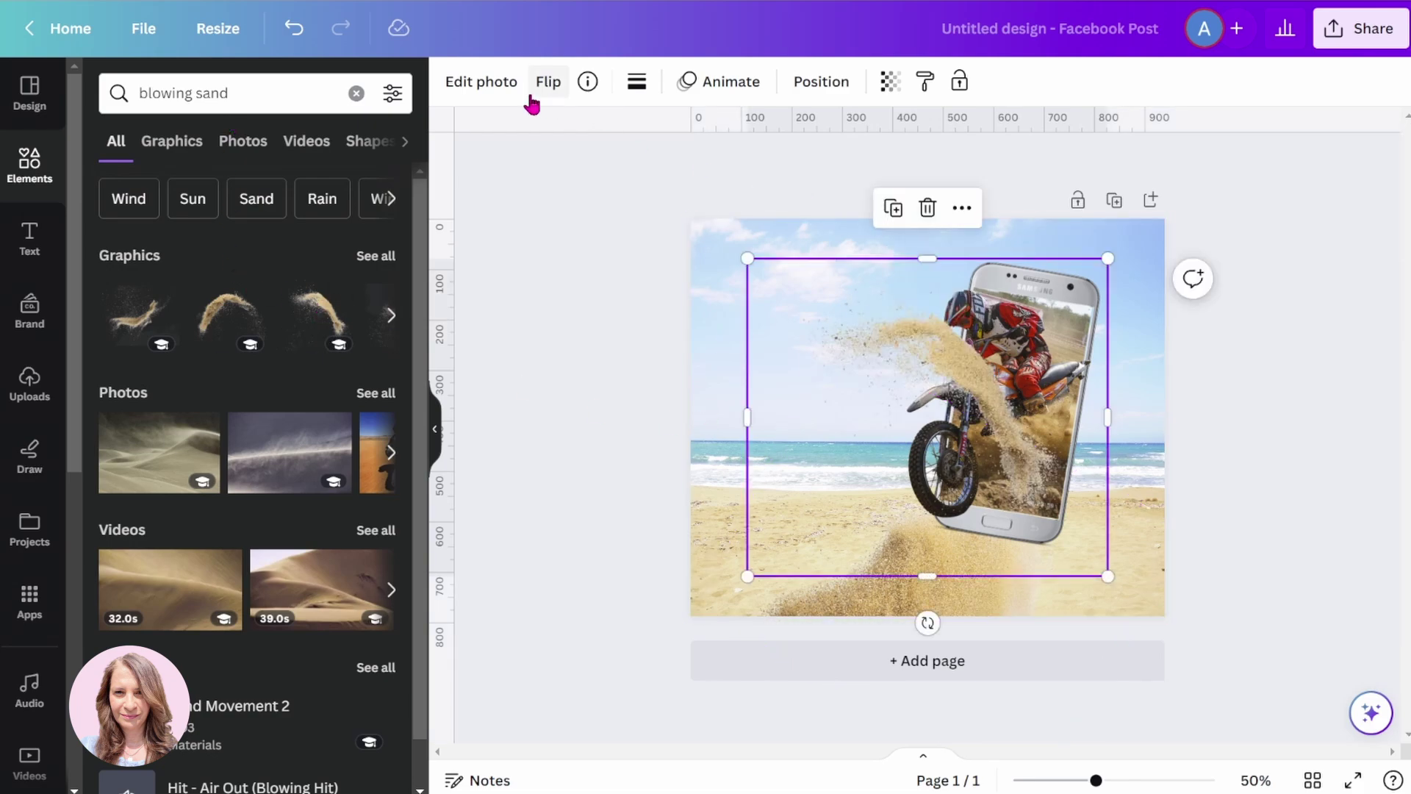
click(550, 86)
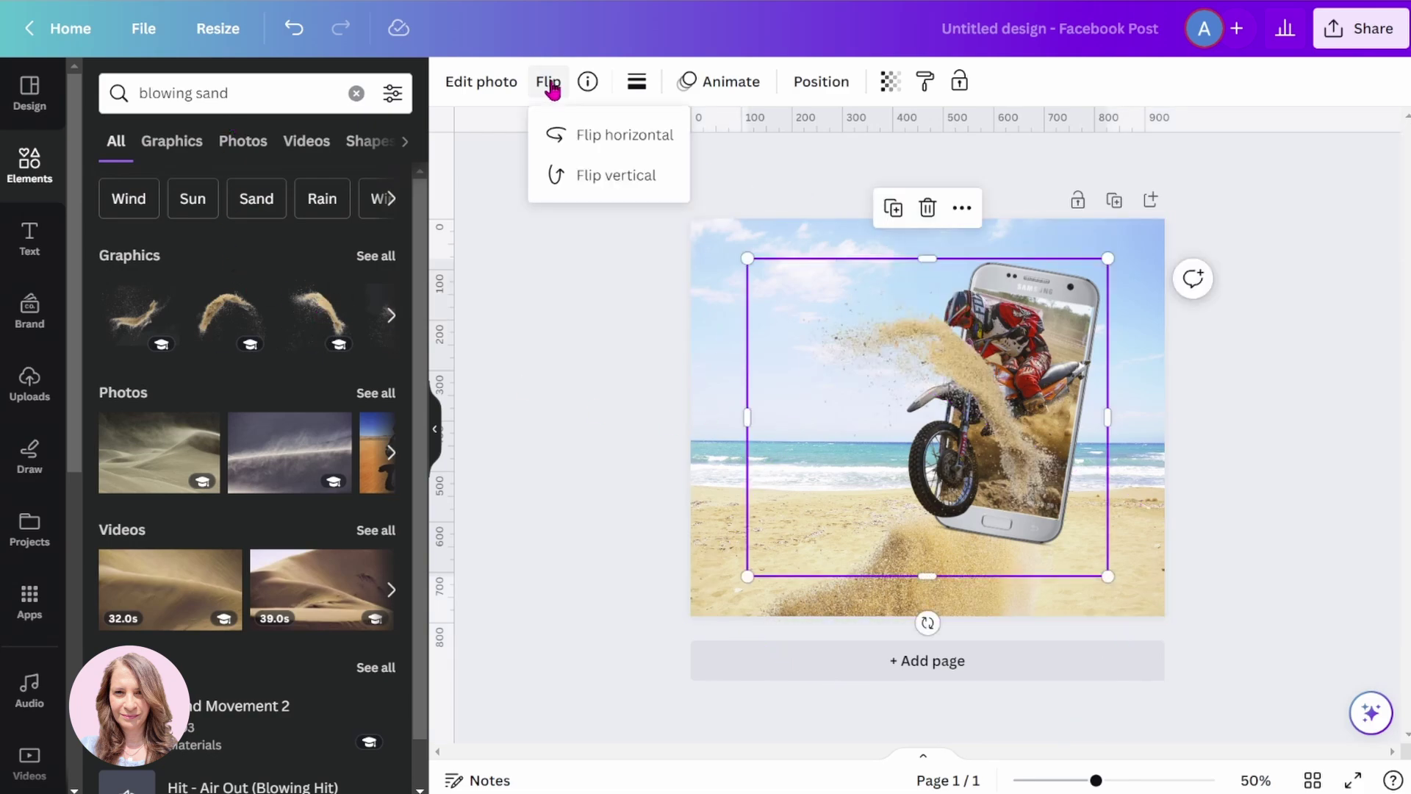
click(580, 177)
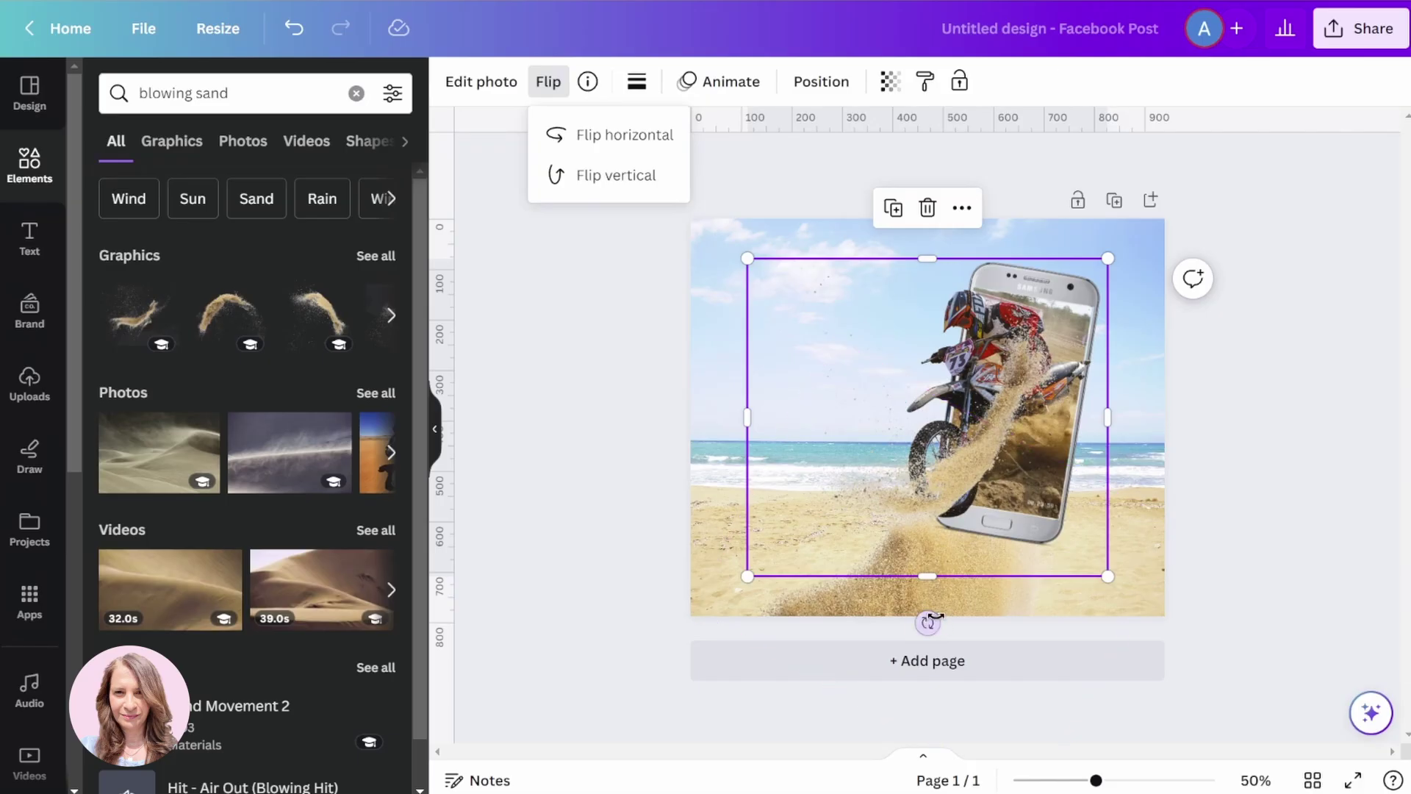
drag(928, 622, 879, 617)
drag(901, 498, 867, 582)
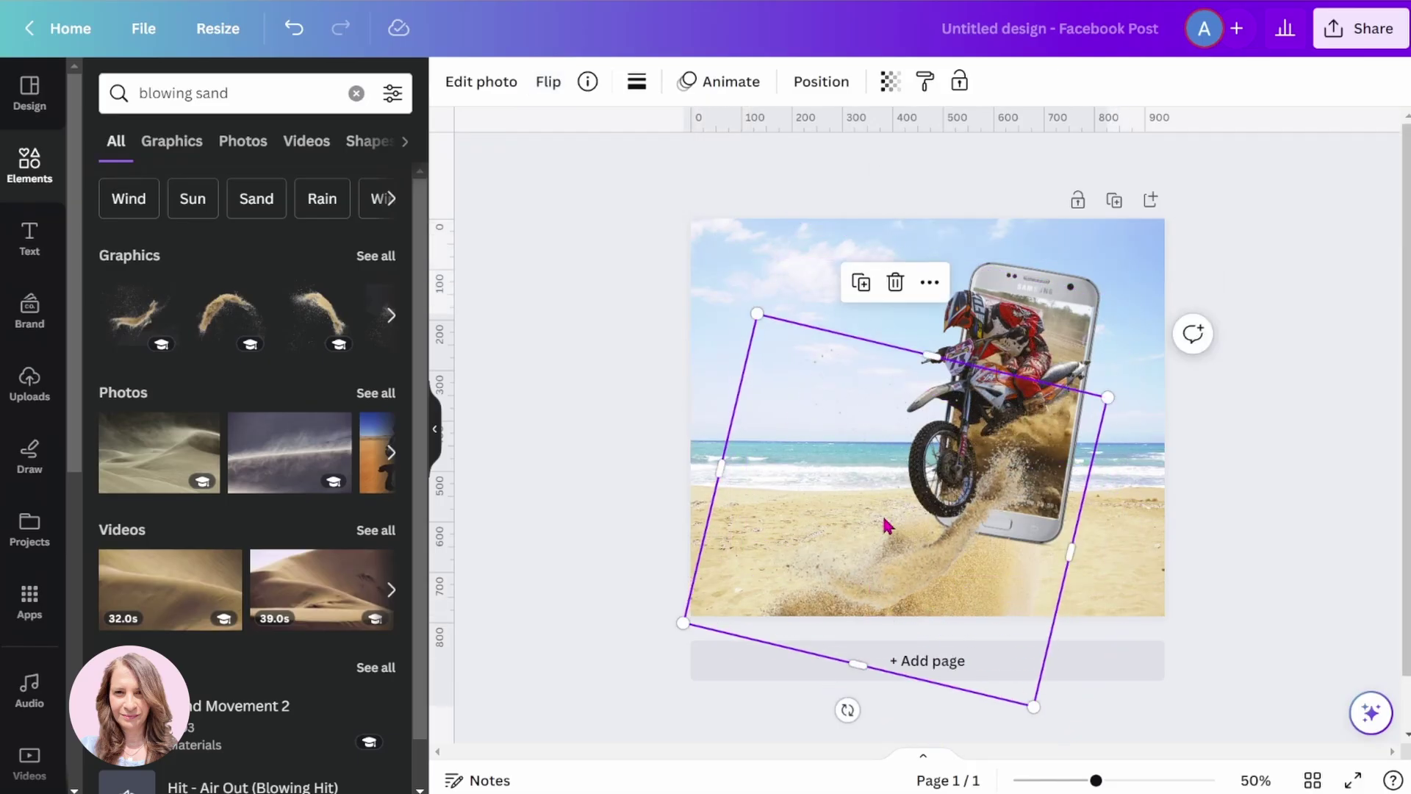
Duplicate the sand spray, rotate the copy to 27° and set its transparency to 76.
click(860, 283)
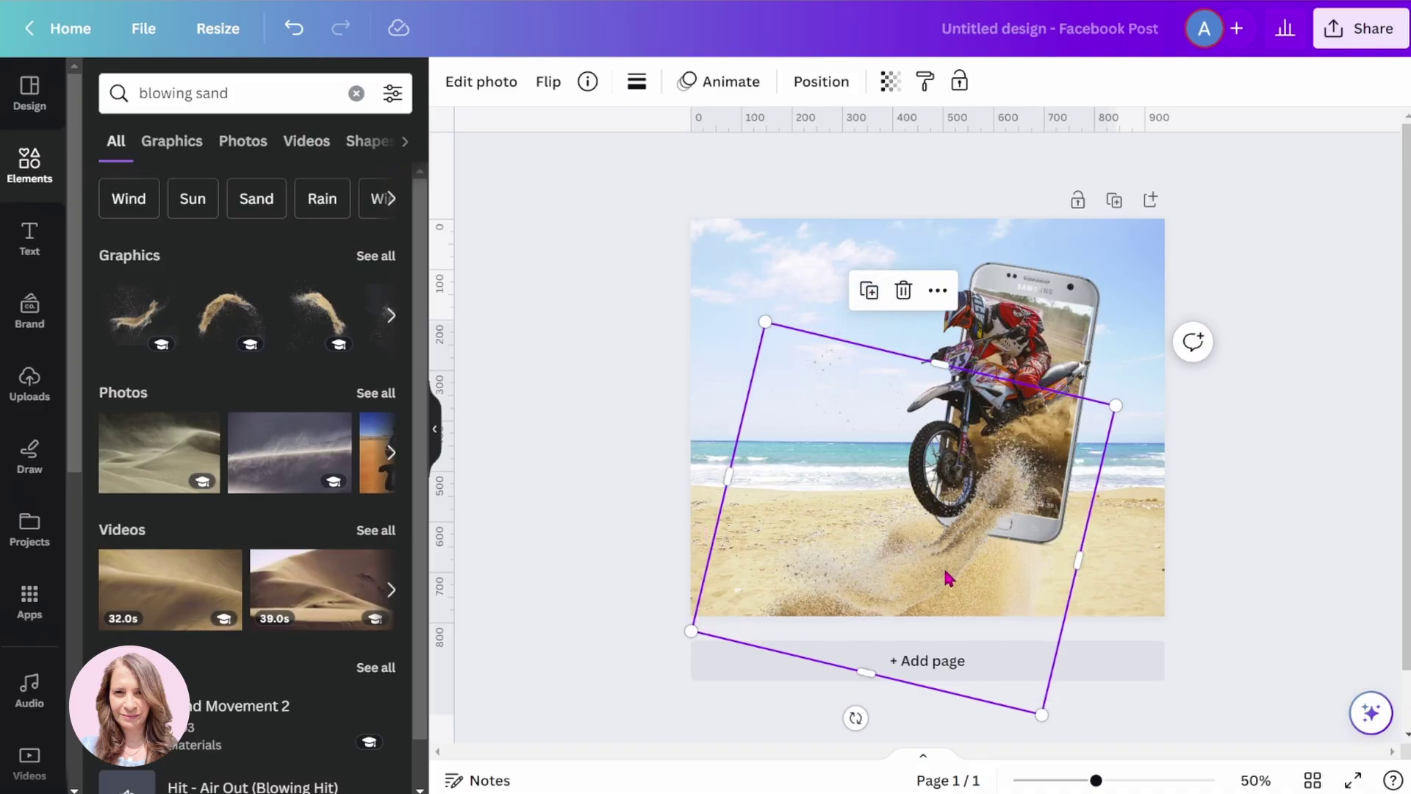
drag(945, 578, 908, 573)
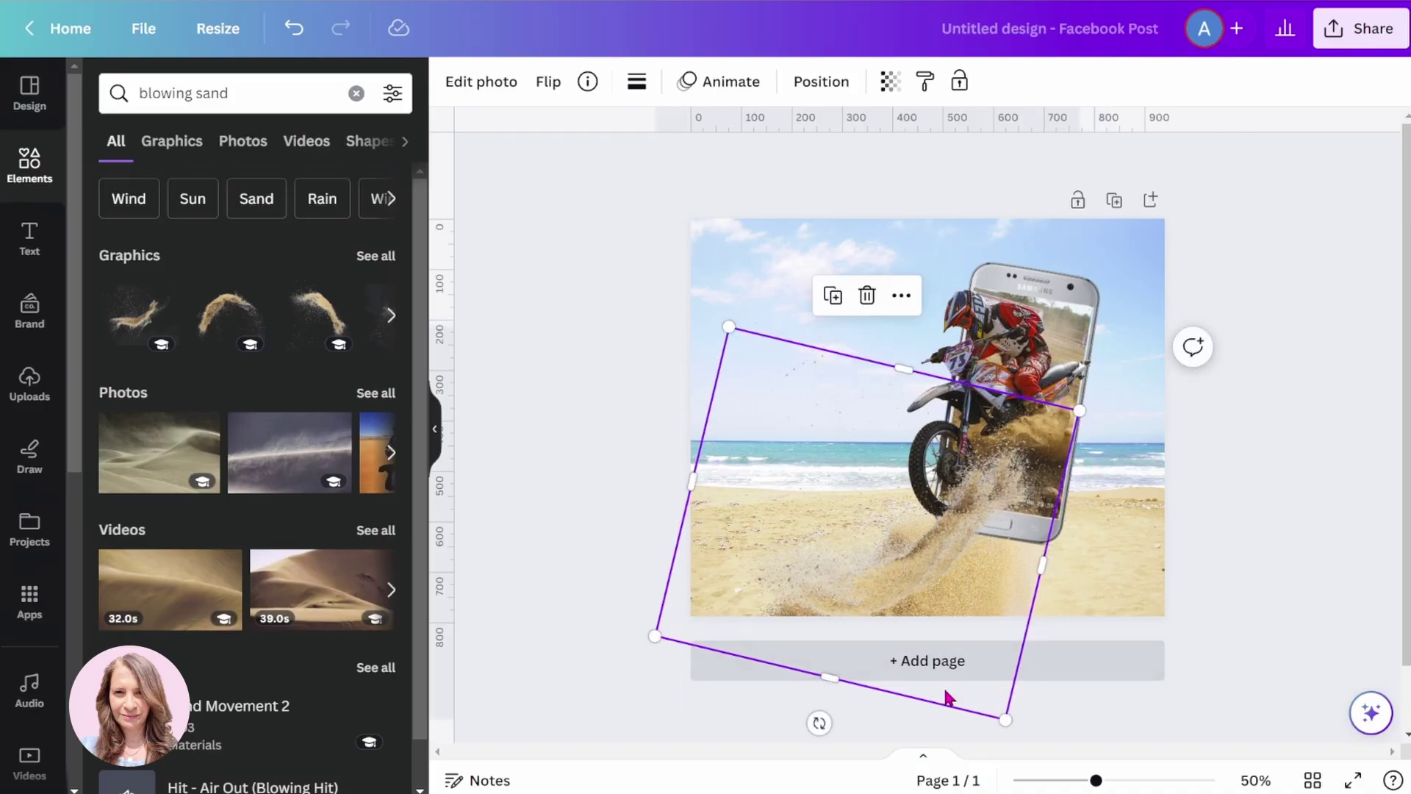
drag(819, 722, 765, 708)
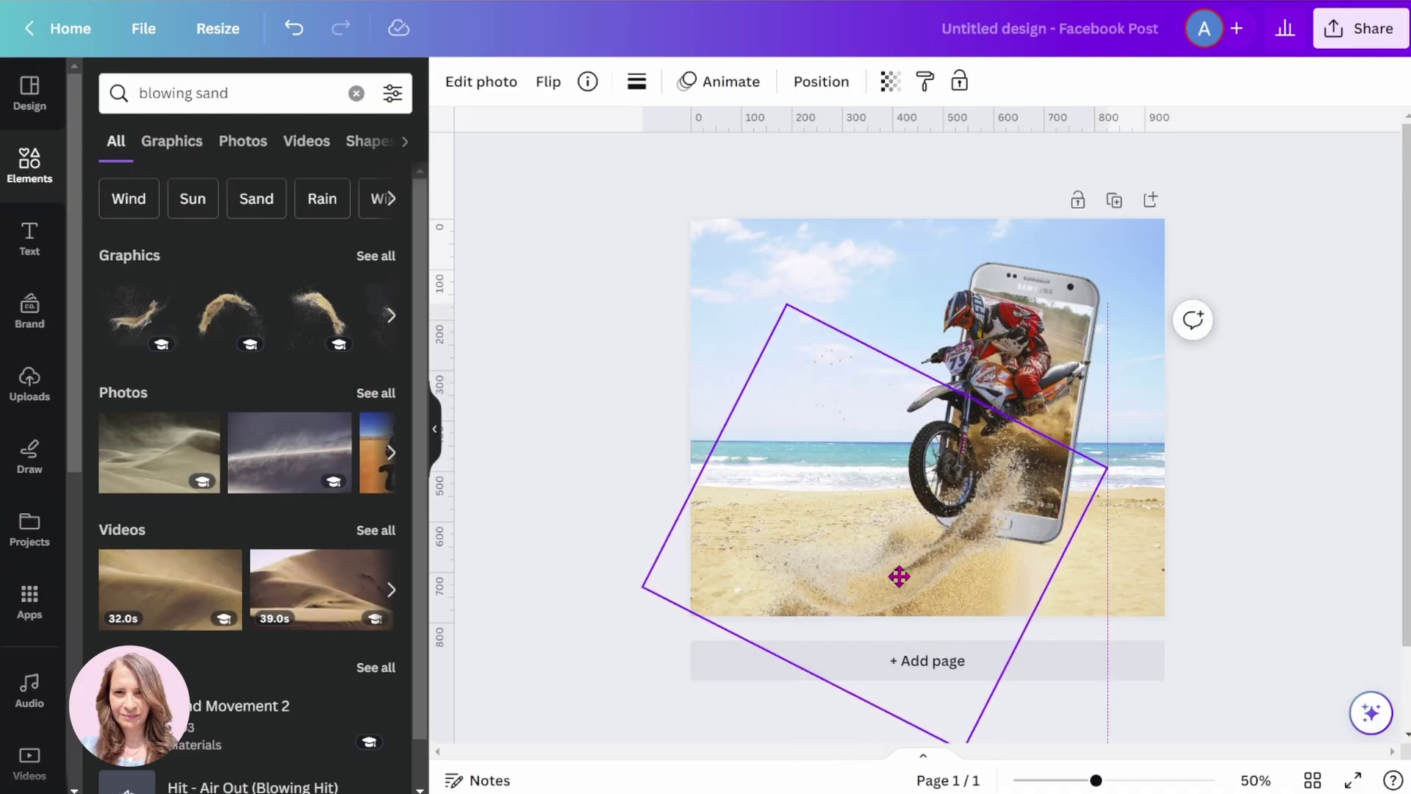
drag(898, 577, 929, 567)
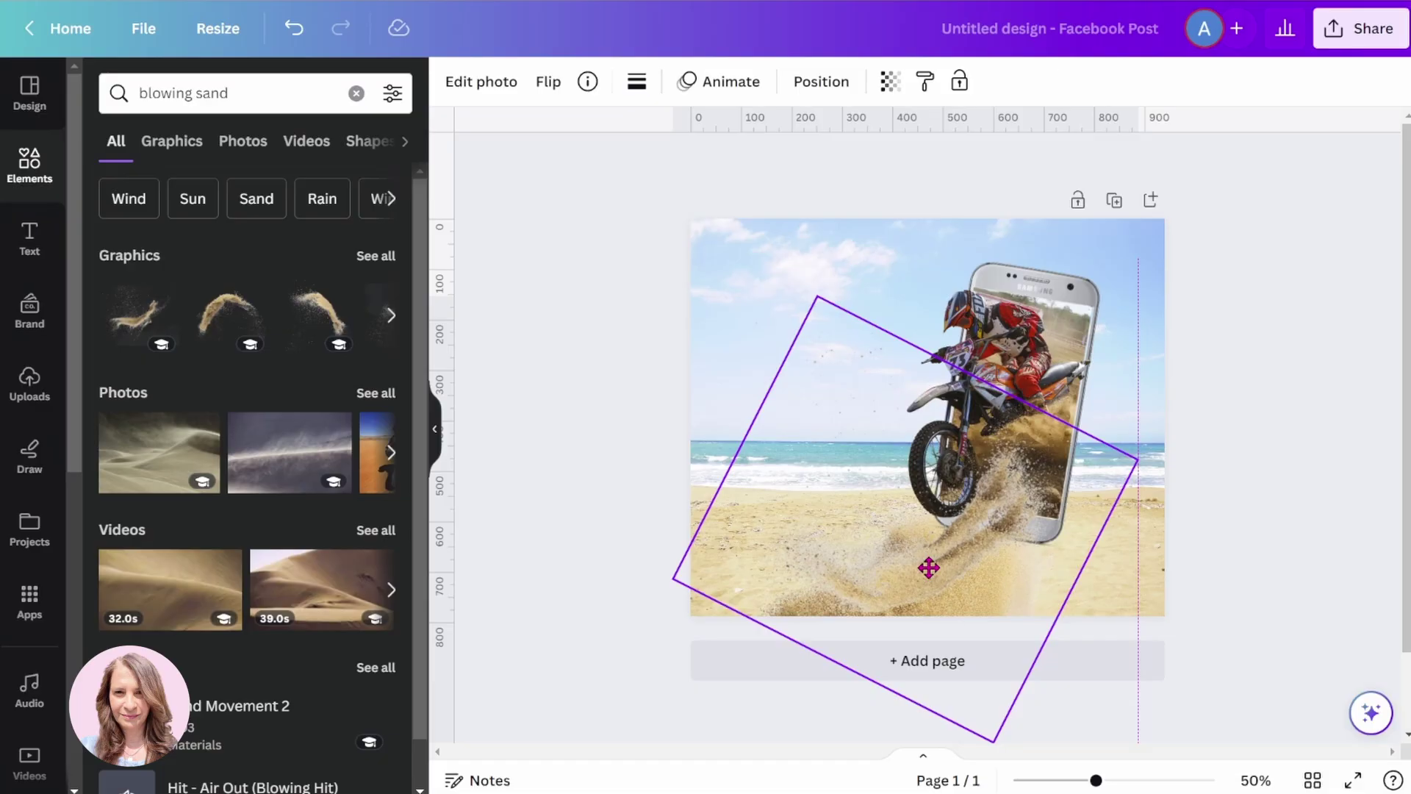
drag(928, 567, 920, 566)
click(889, 82)
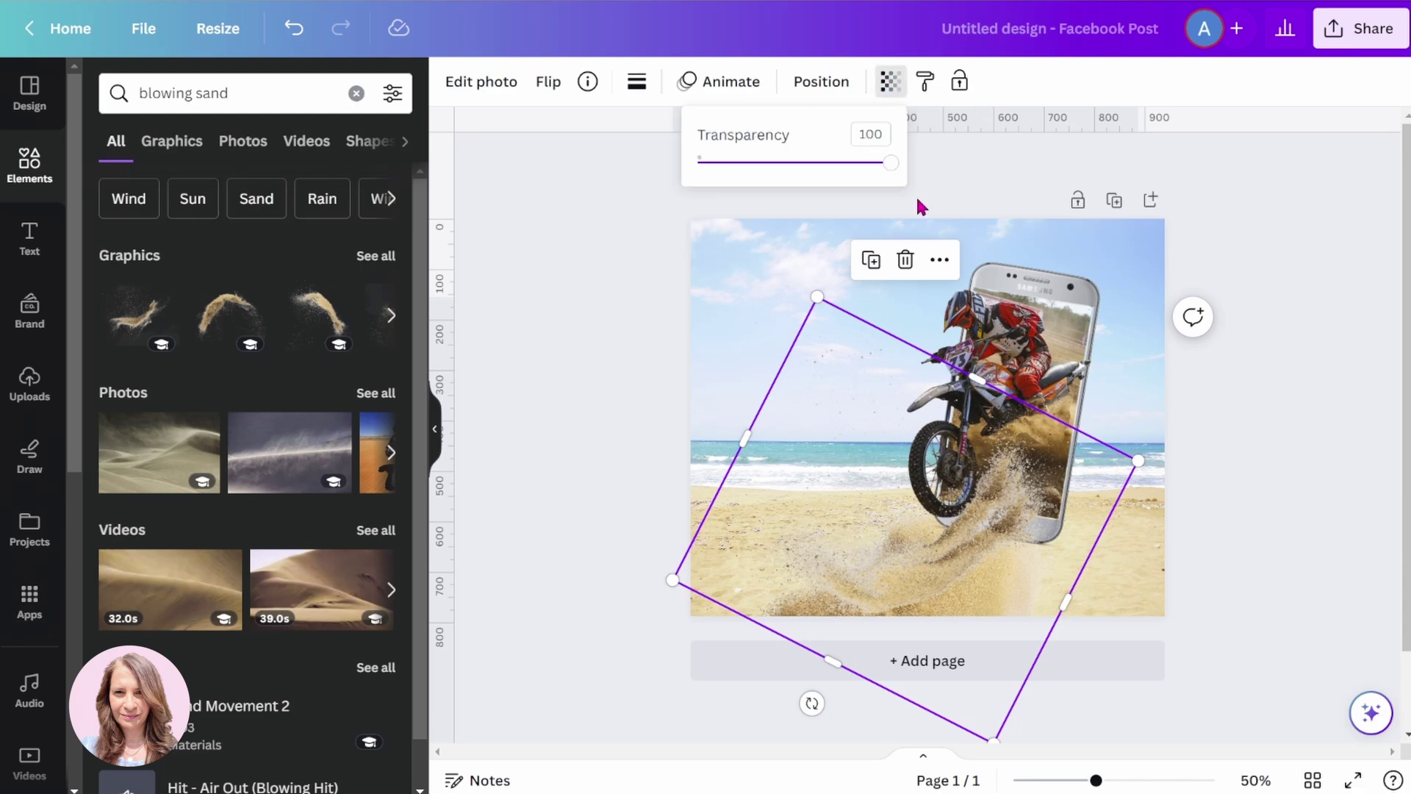
drag(891, 175, 847, 175)
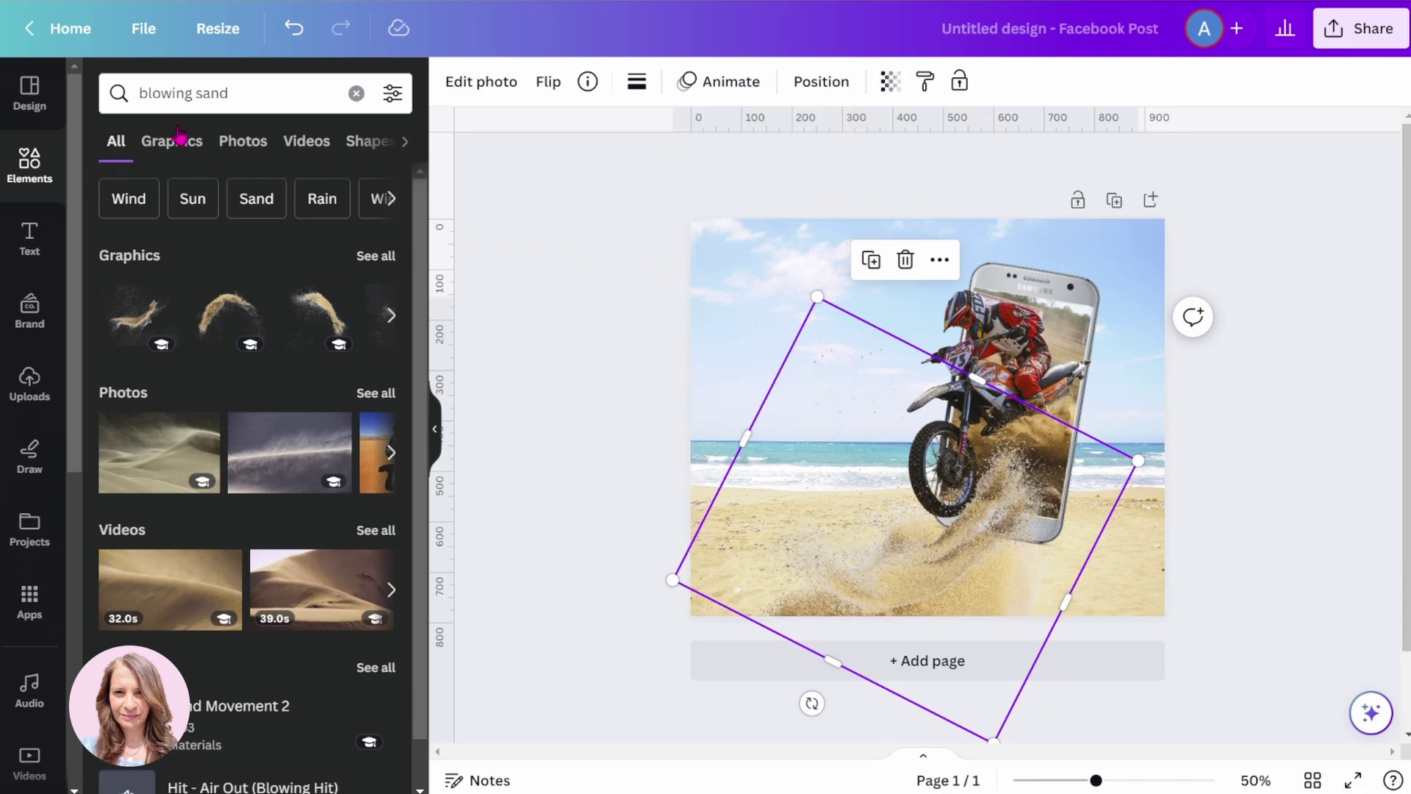
Add a grey dust cloud from the 'blowing sand' graphics and place it at the page's lower left.
drag(244, 87, 148, 100)
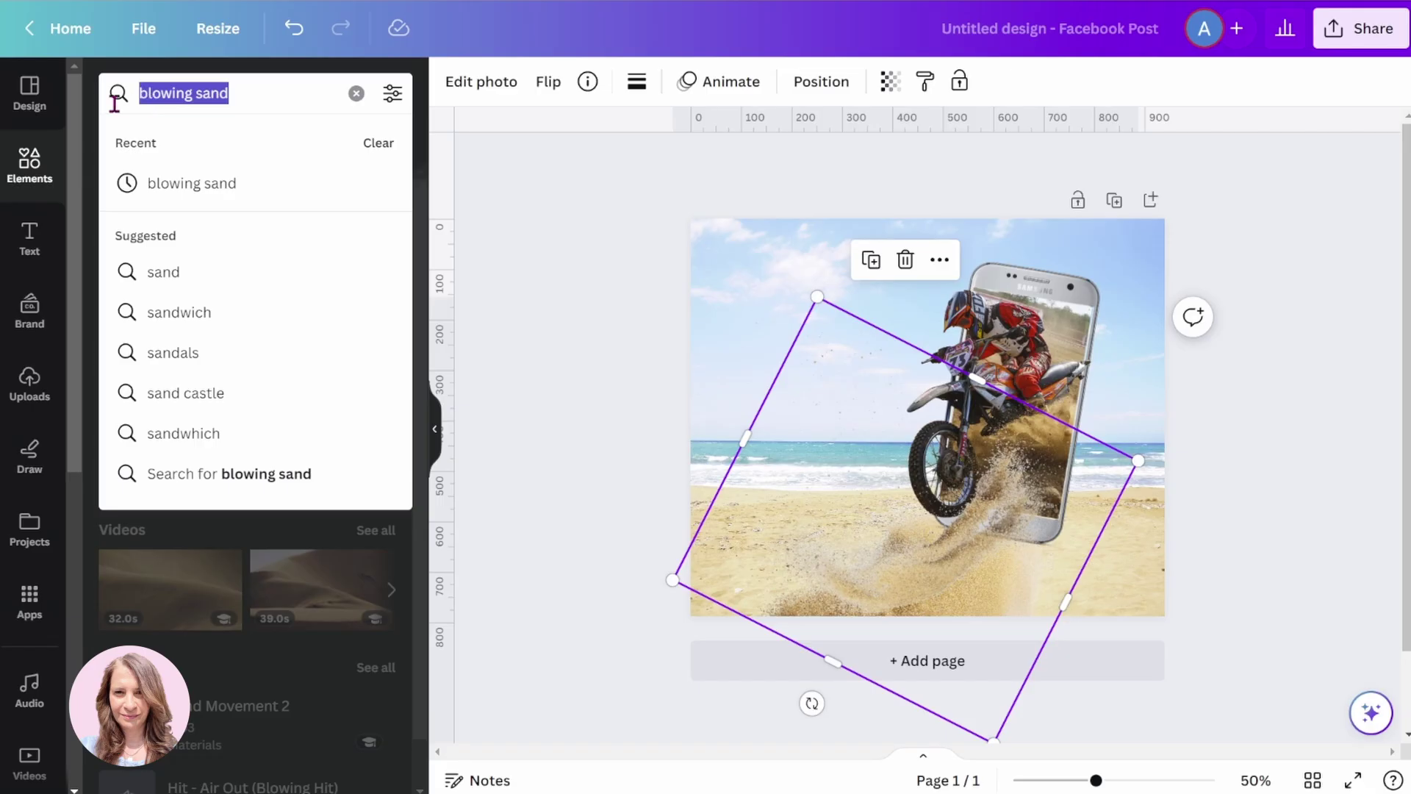
text(blowin)
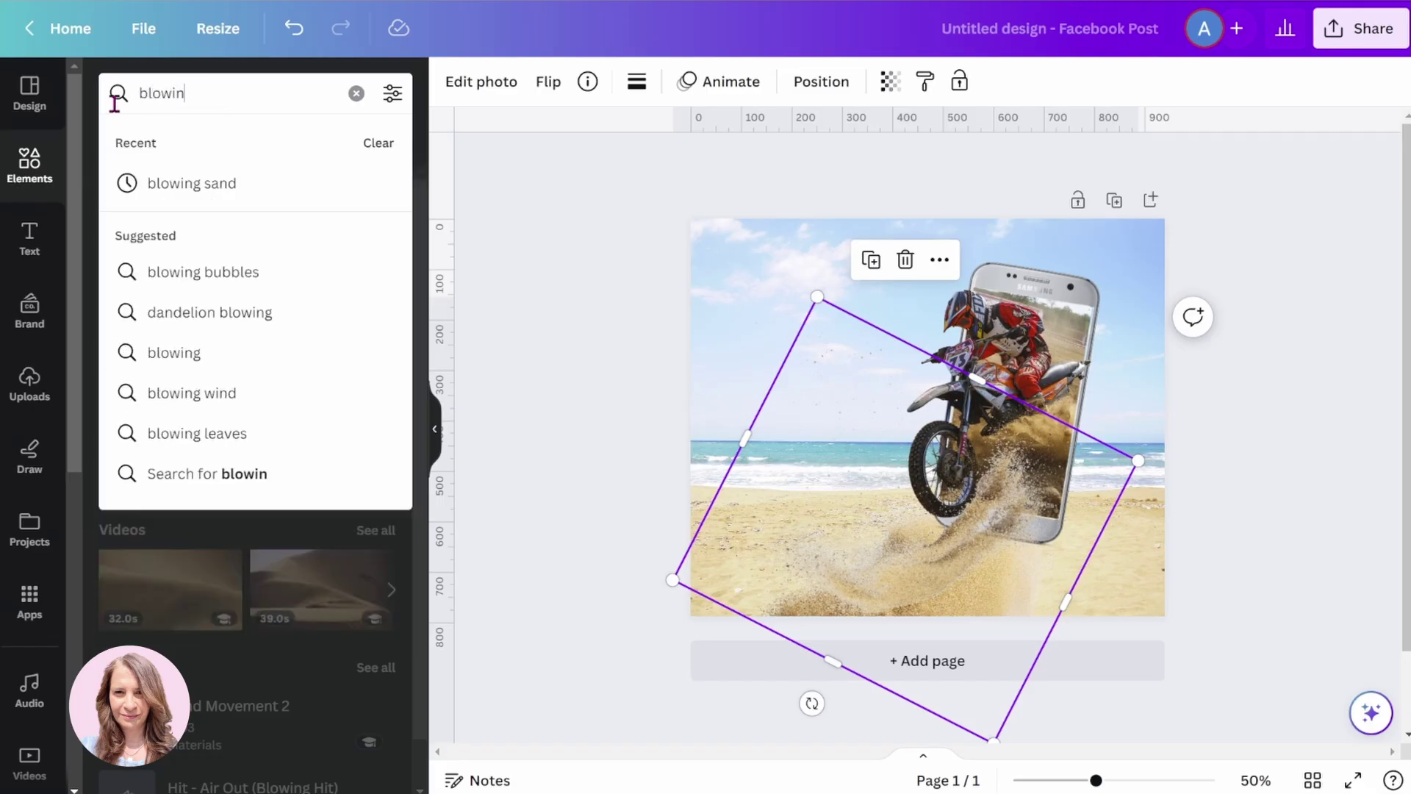
text(g sand)
key(Return)
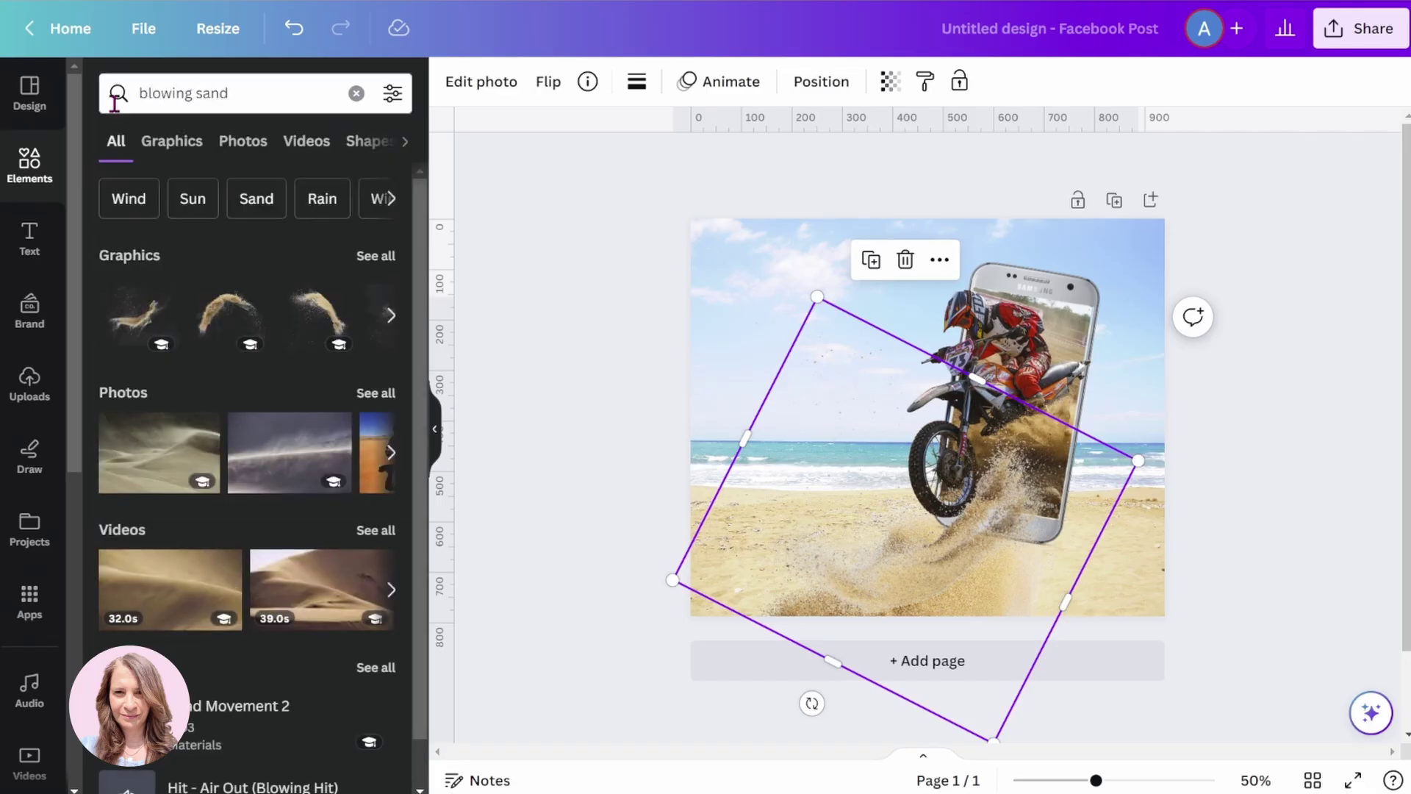
click(371, 258)
scroll(294, 503, down, 5)
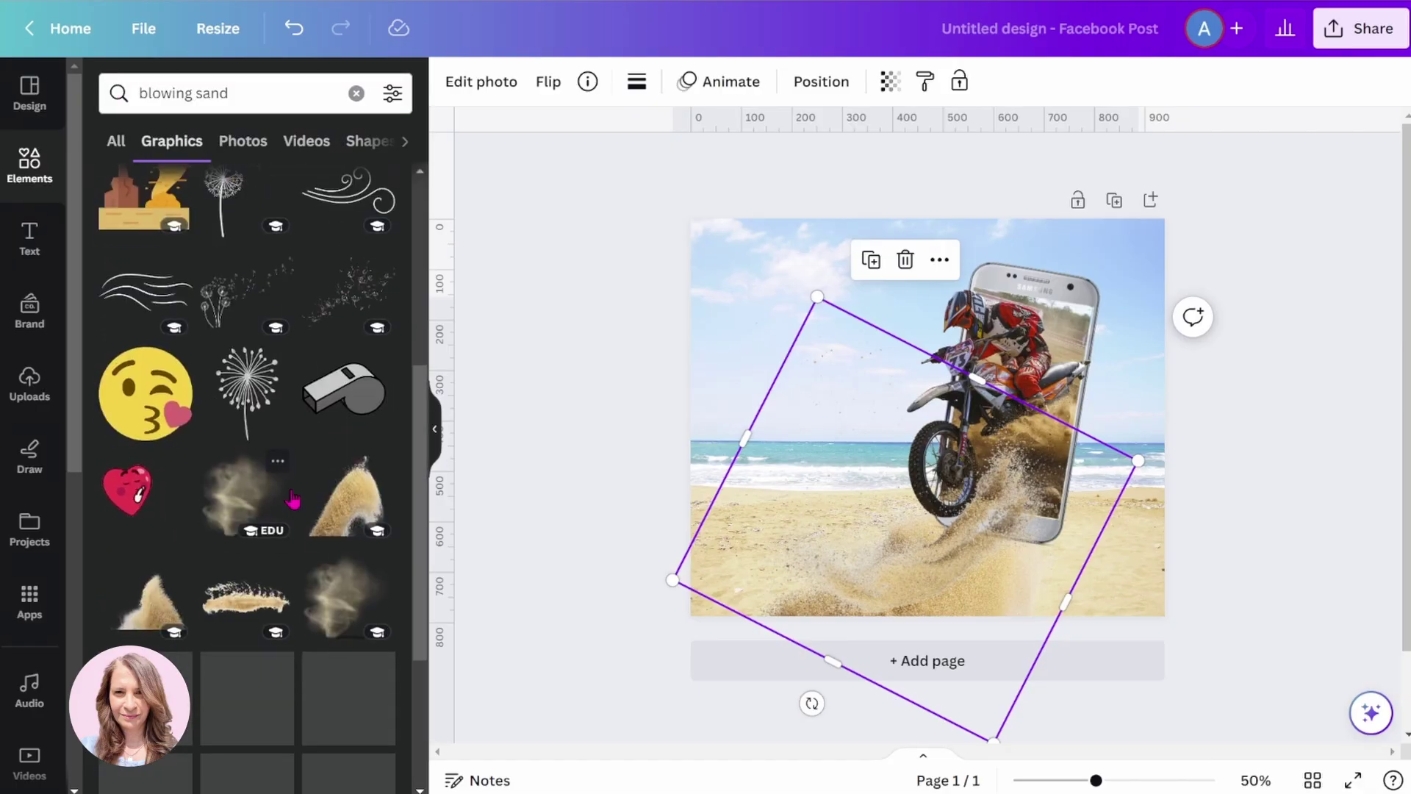
click(342, 599)
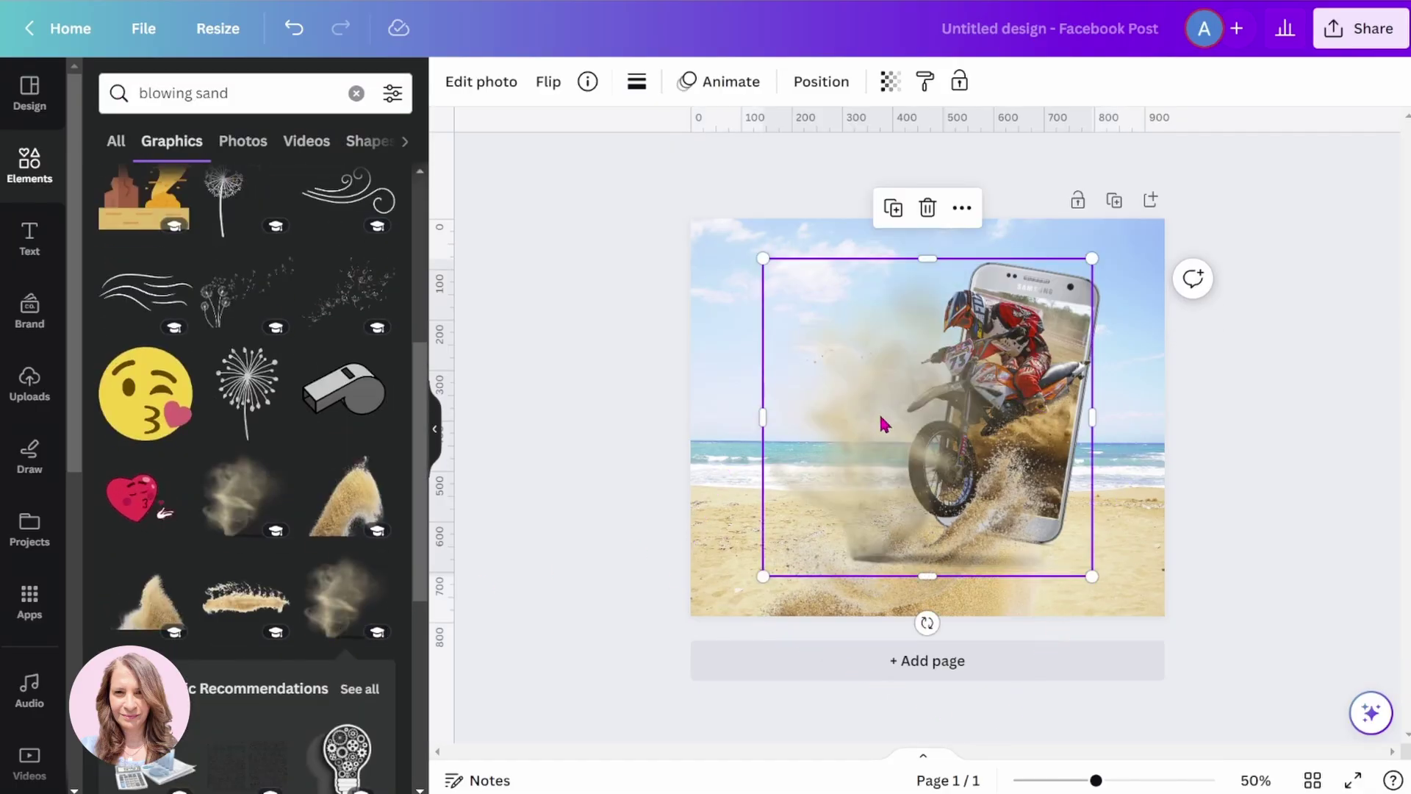
drag(882, 422, 806, 536)
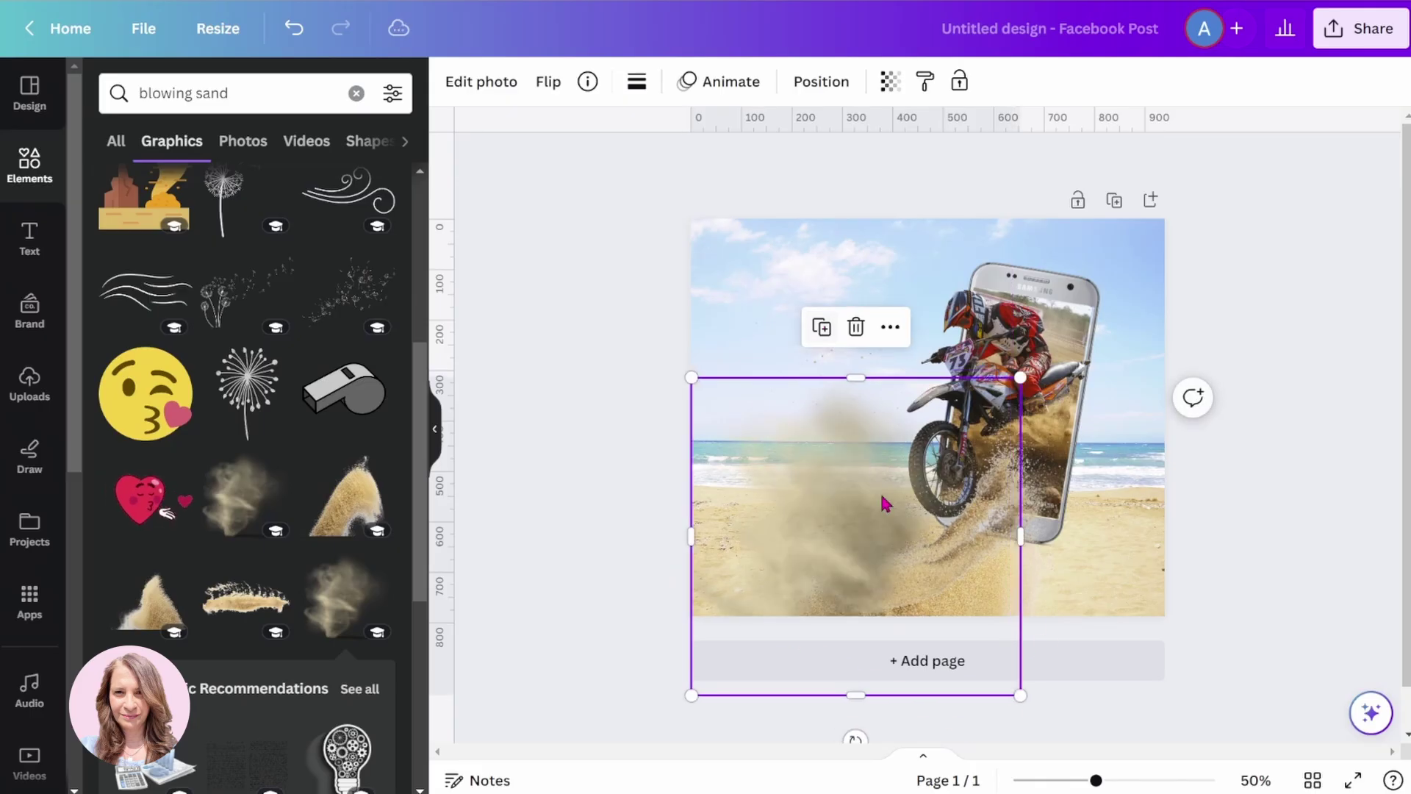
drag(884, 502, 725, 508)
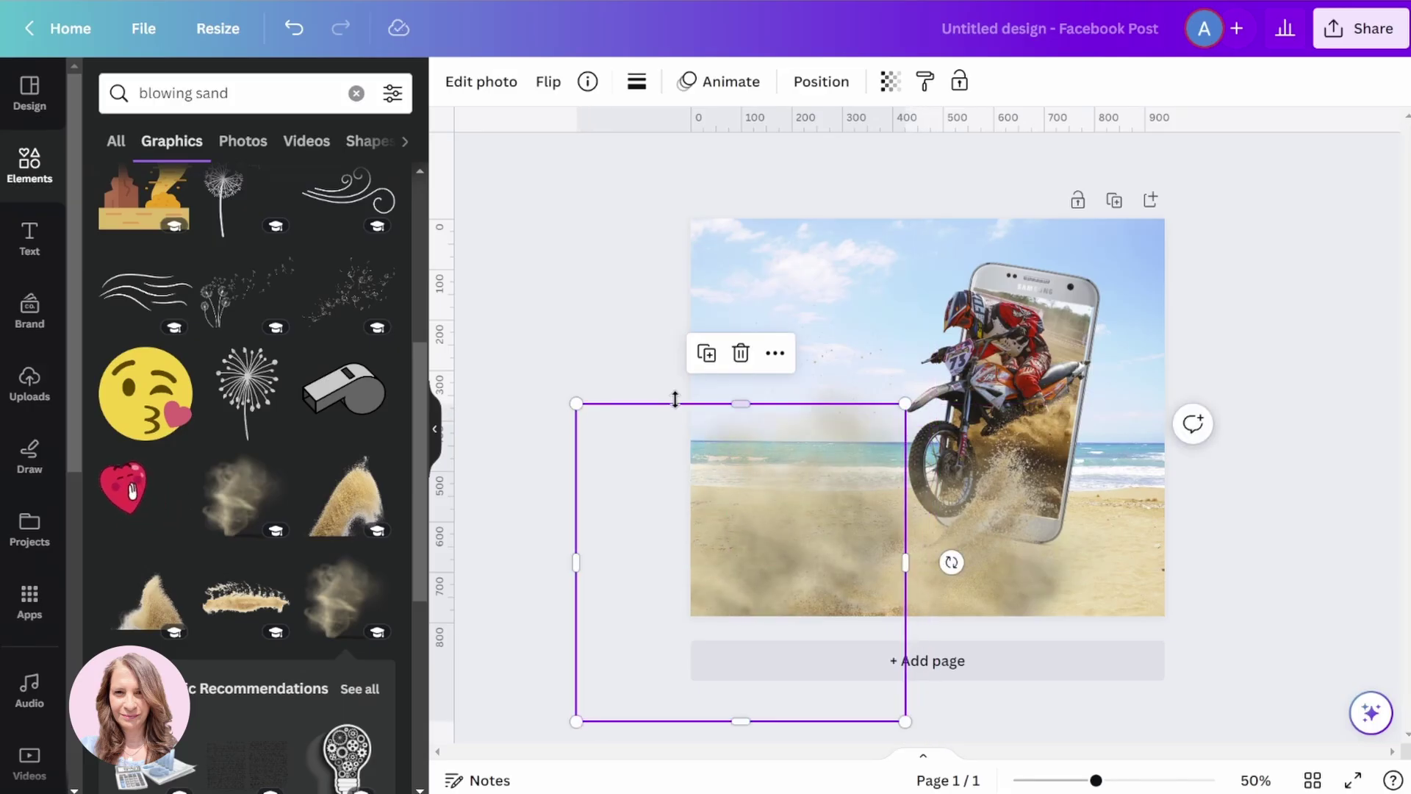
click(634, 286)
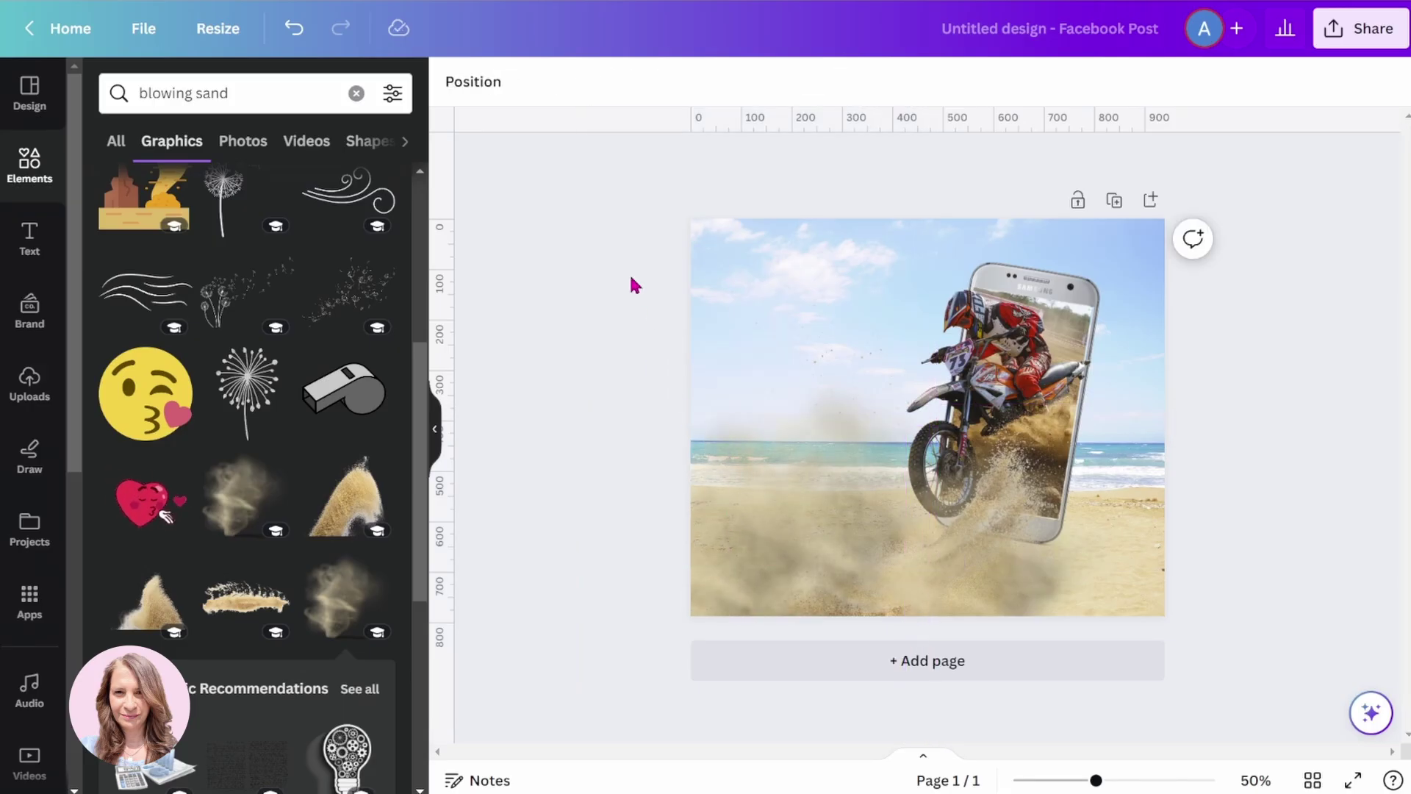
Search Elements for 'gradient' and add the blue gradient graphic to the design.
click(30, 166)
click(201, 94)
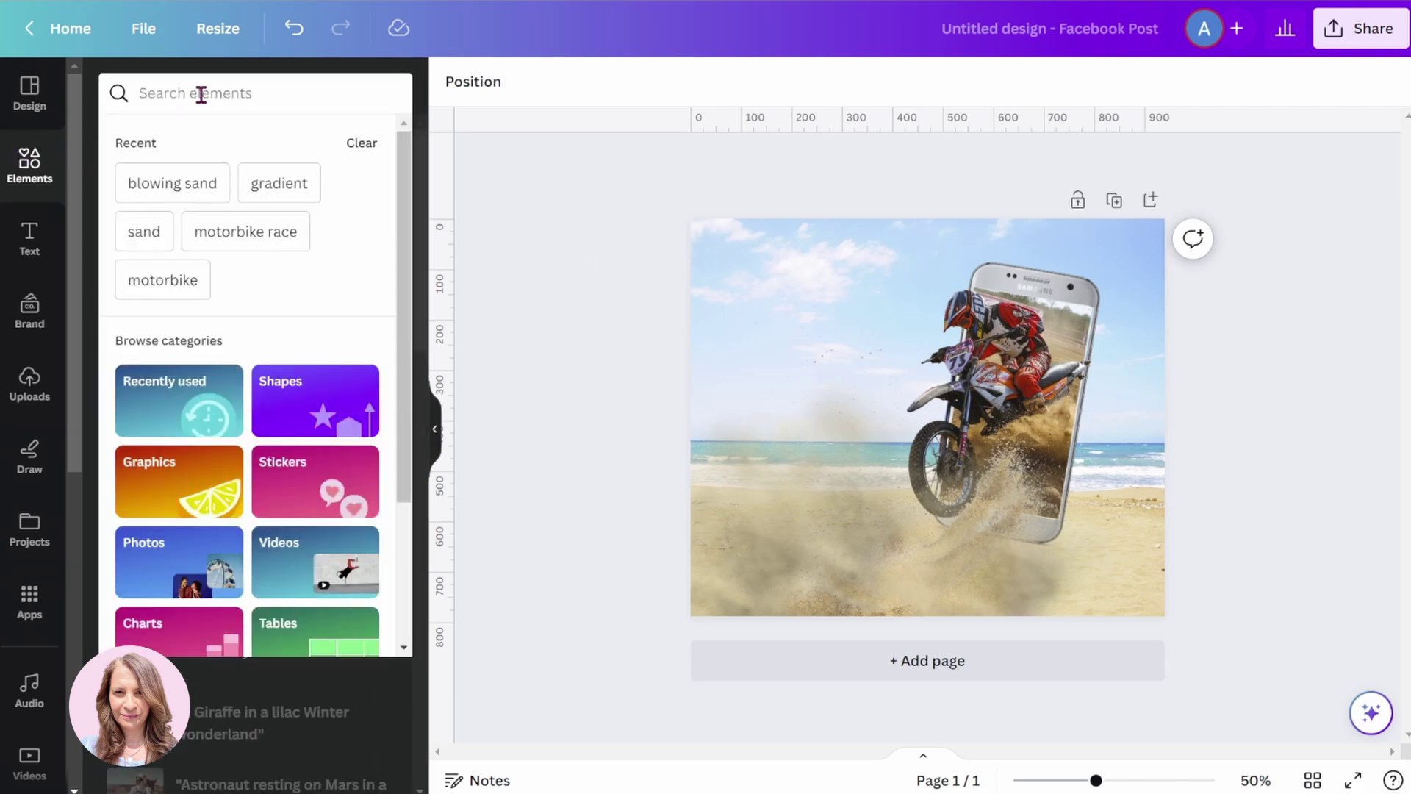
text(gradient)
key(Return)
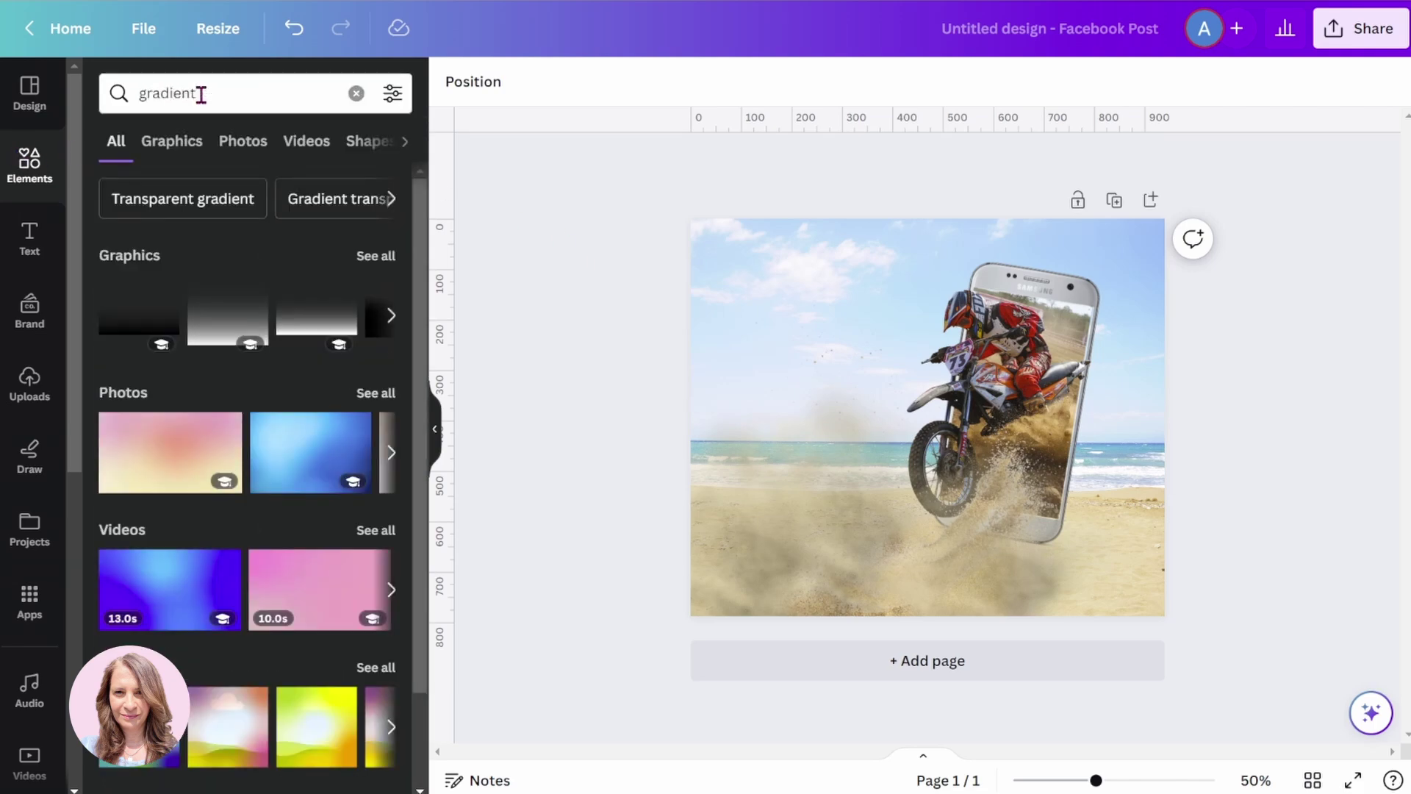
click(378, 257)
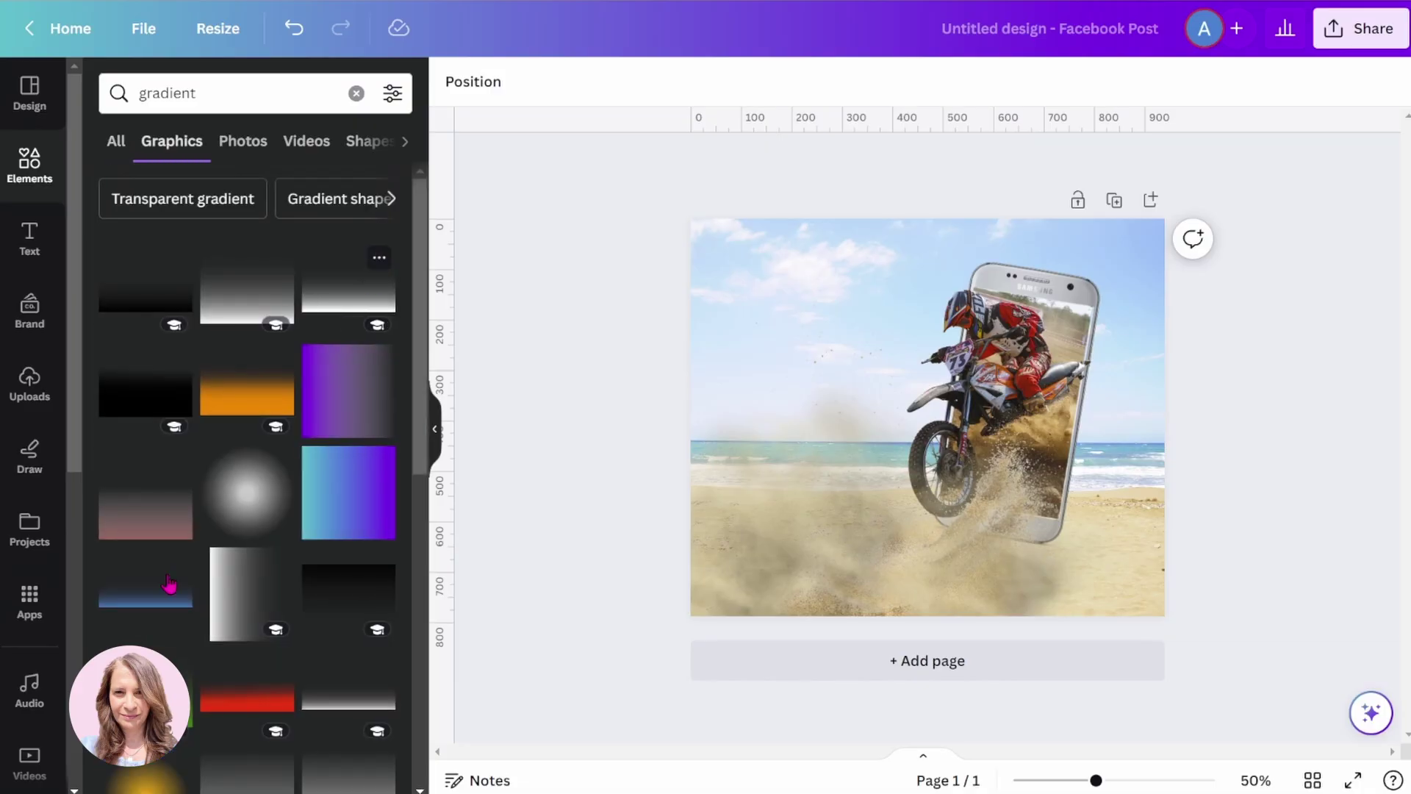
click(105, 596)
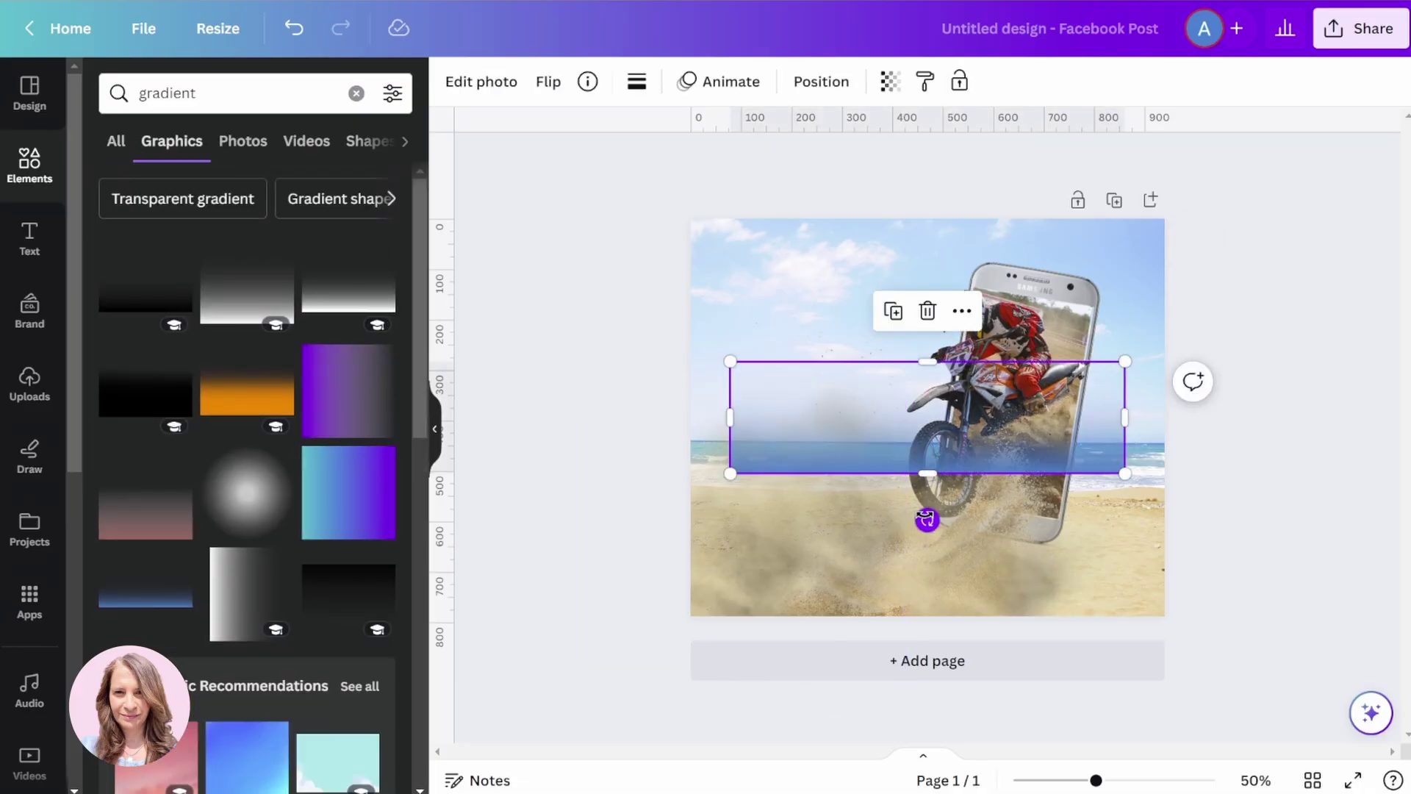
Rotate the gradient 90° onto the page's left edge and move it lower in the layers.
drag(926, 519, 740, 413)
drag(923, 470, 935, 426)
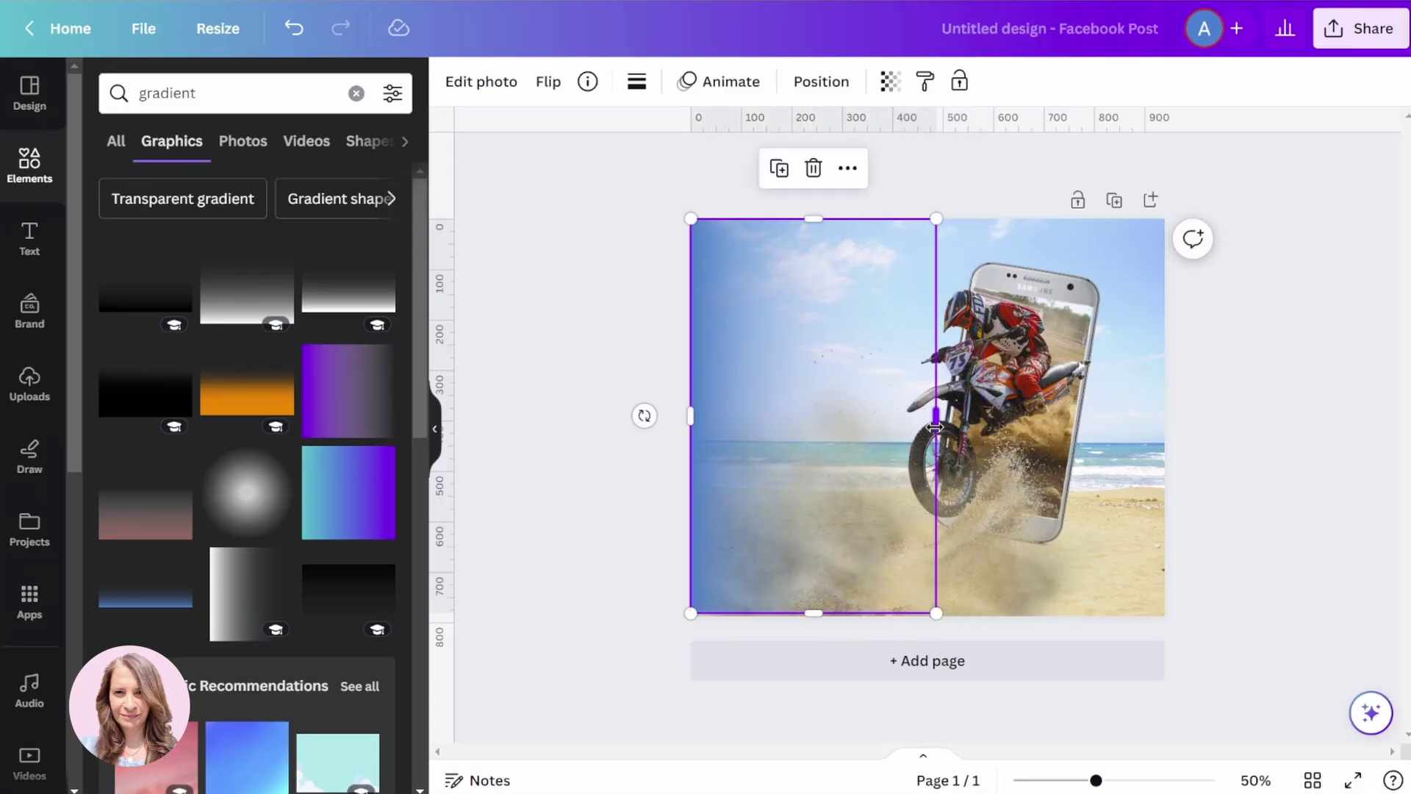
click(828, 81)
drag(312, 223, 302, 402)
click(571, 249)
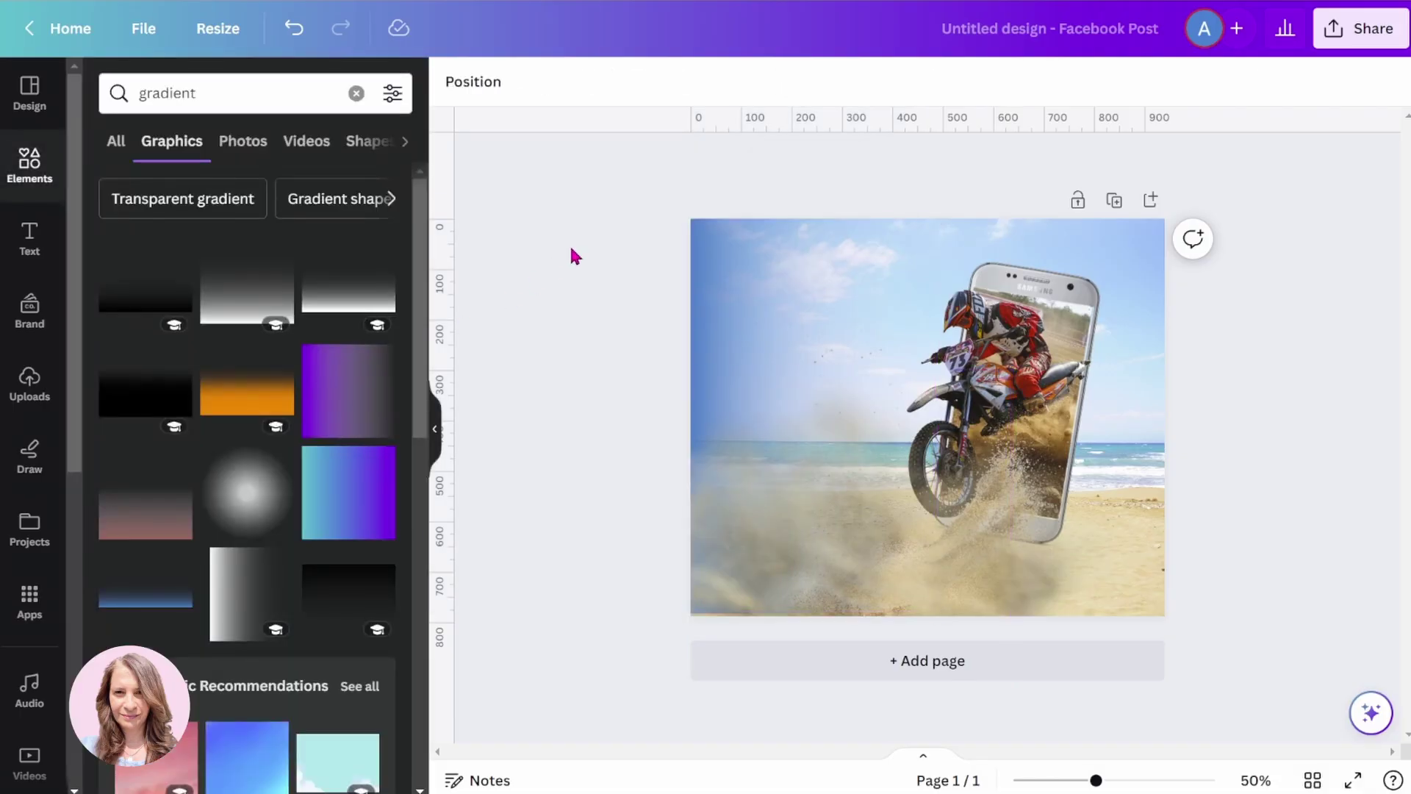
Add a heading text box to the beach design and zoom to 65%.
click(29, 239)
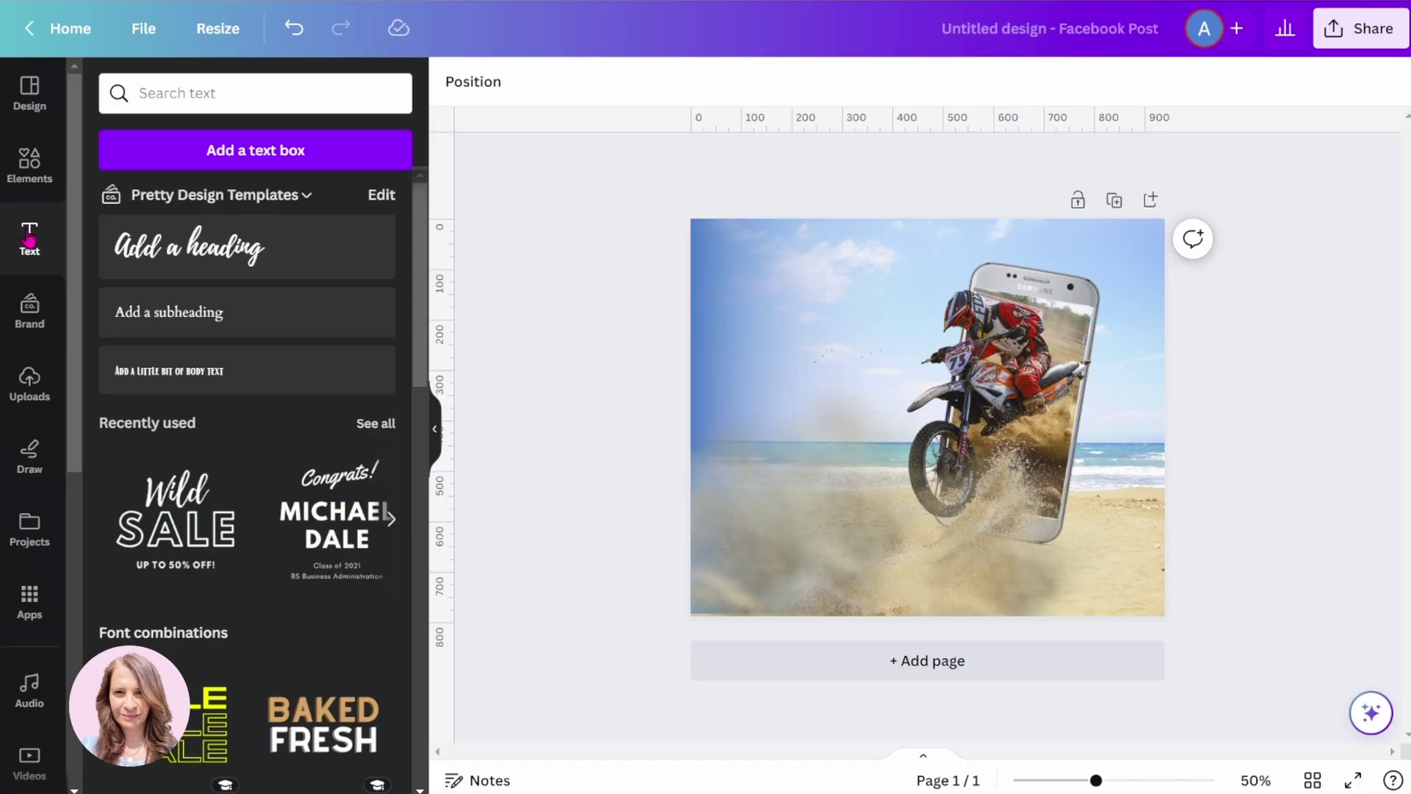
click(189, 246)
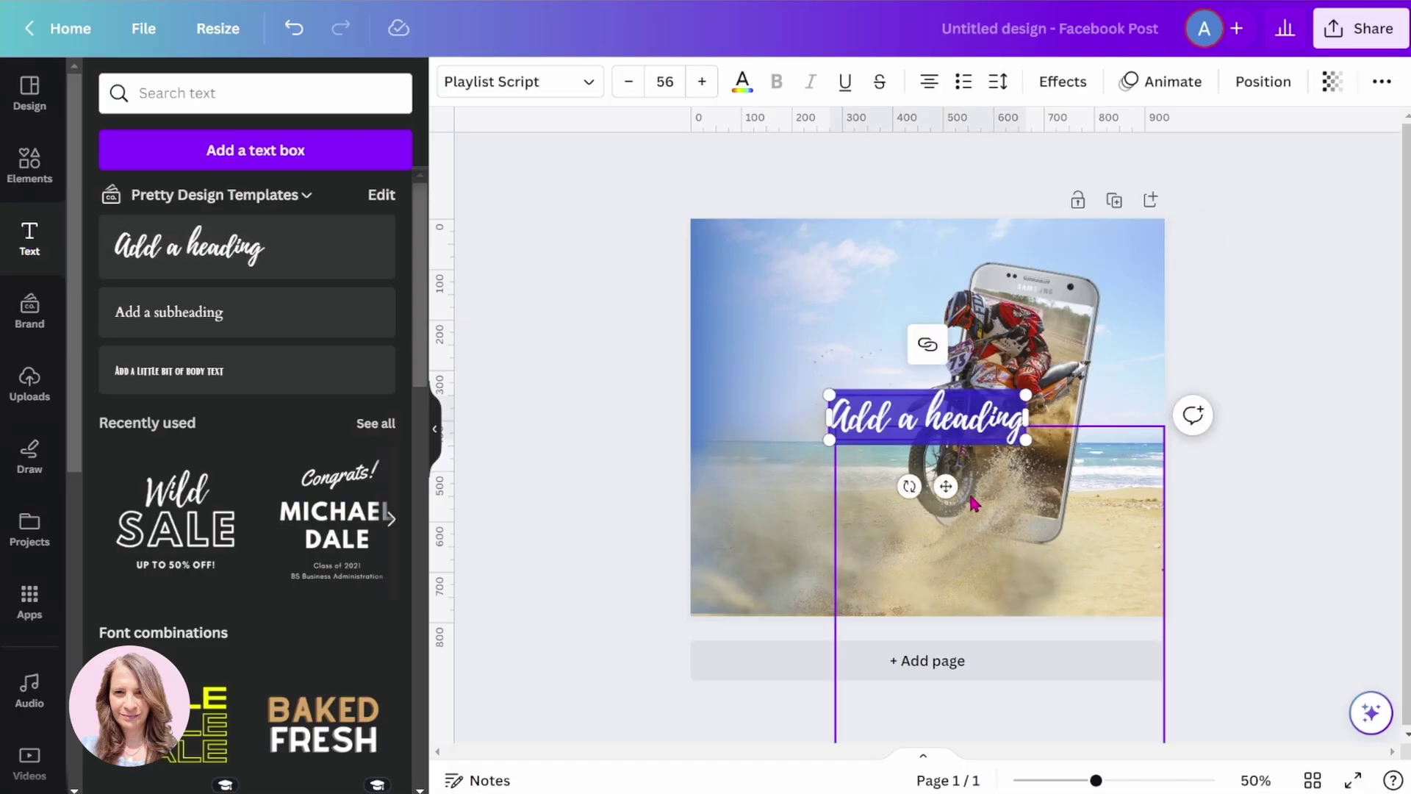
drag(1094, 783, 1109, 781)
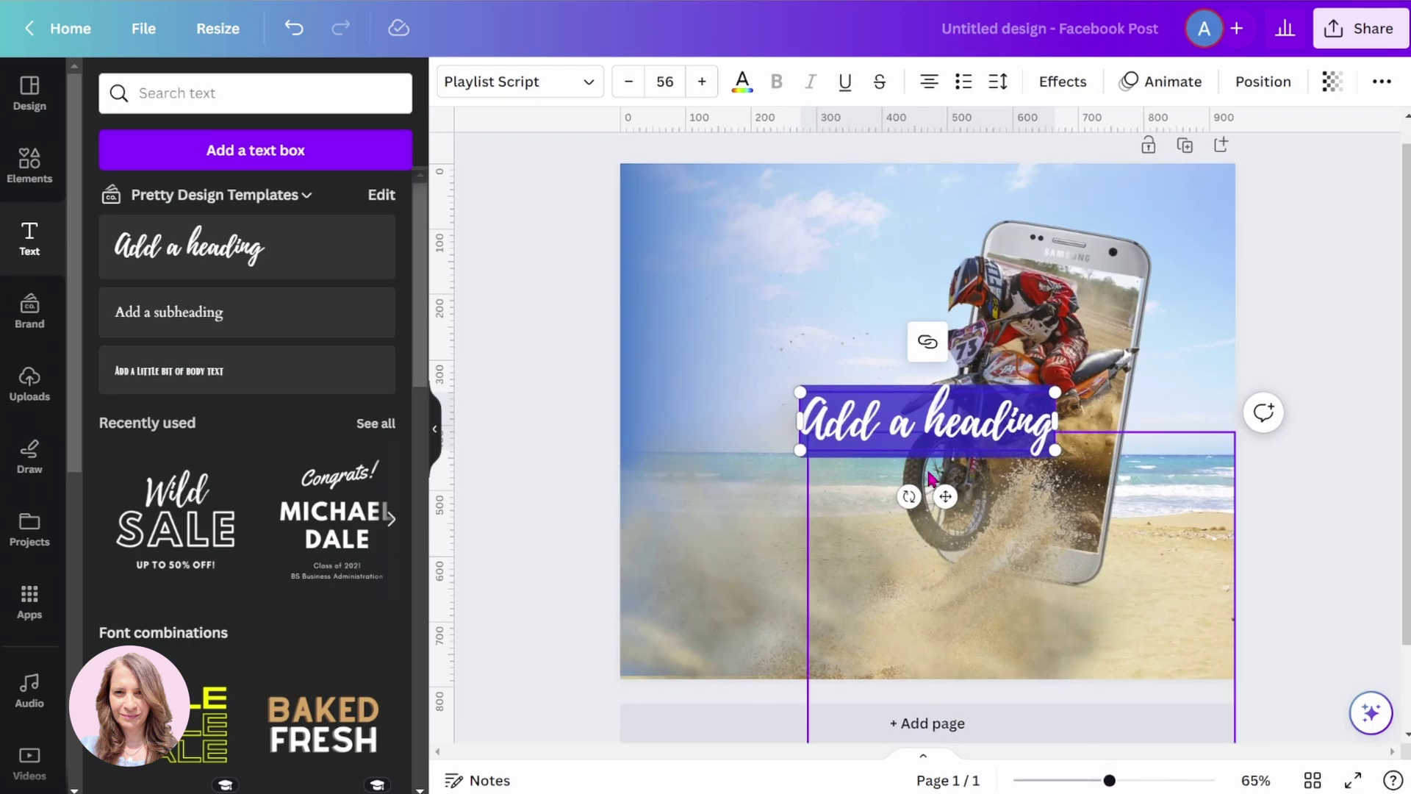
Replace the 'Add a heading' placeholder with GET DOWN AND DIRTY in capitals.
click(938, 428)
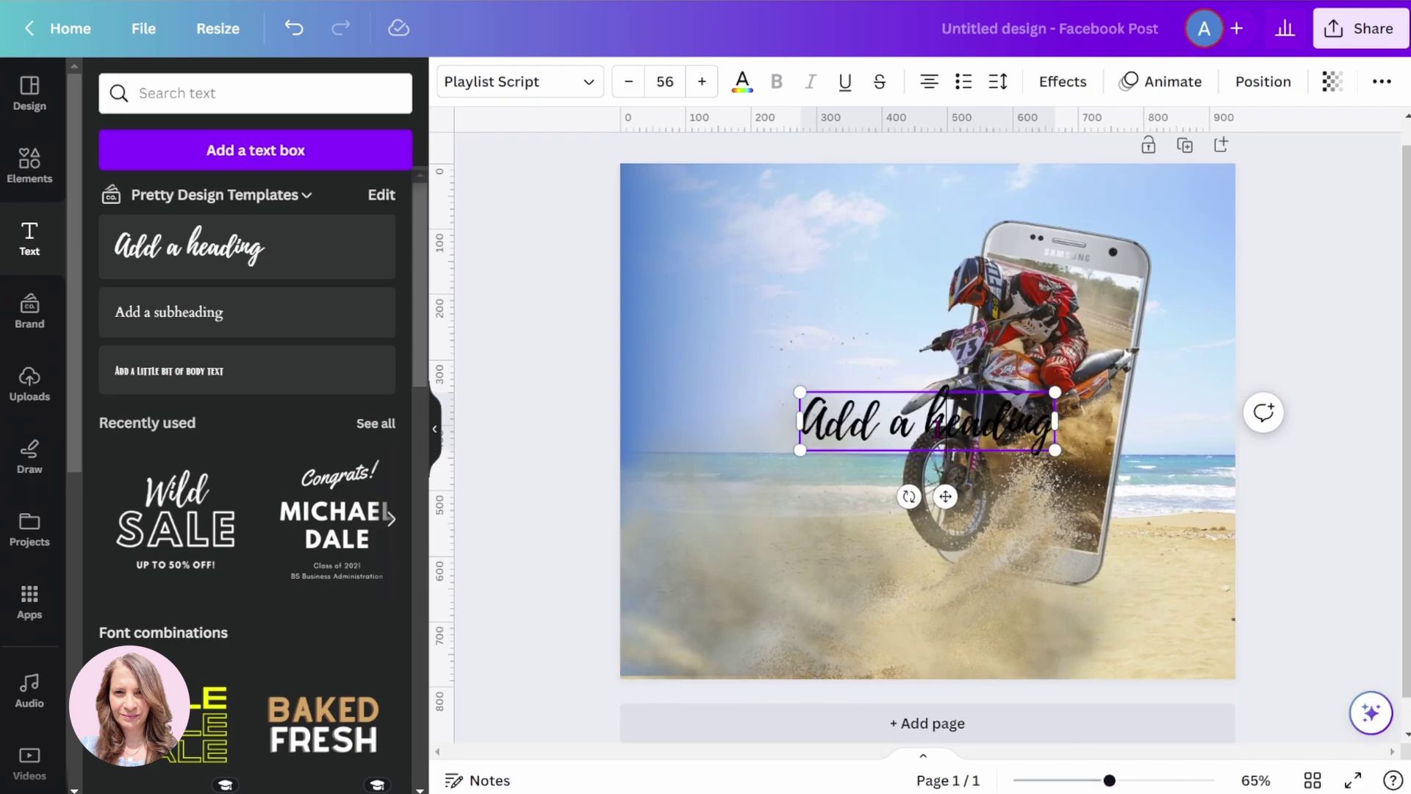
double_click(938, 429)
triple_click(938, 429)
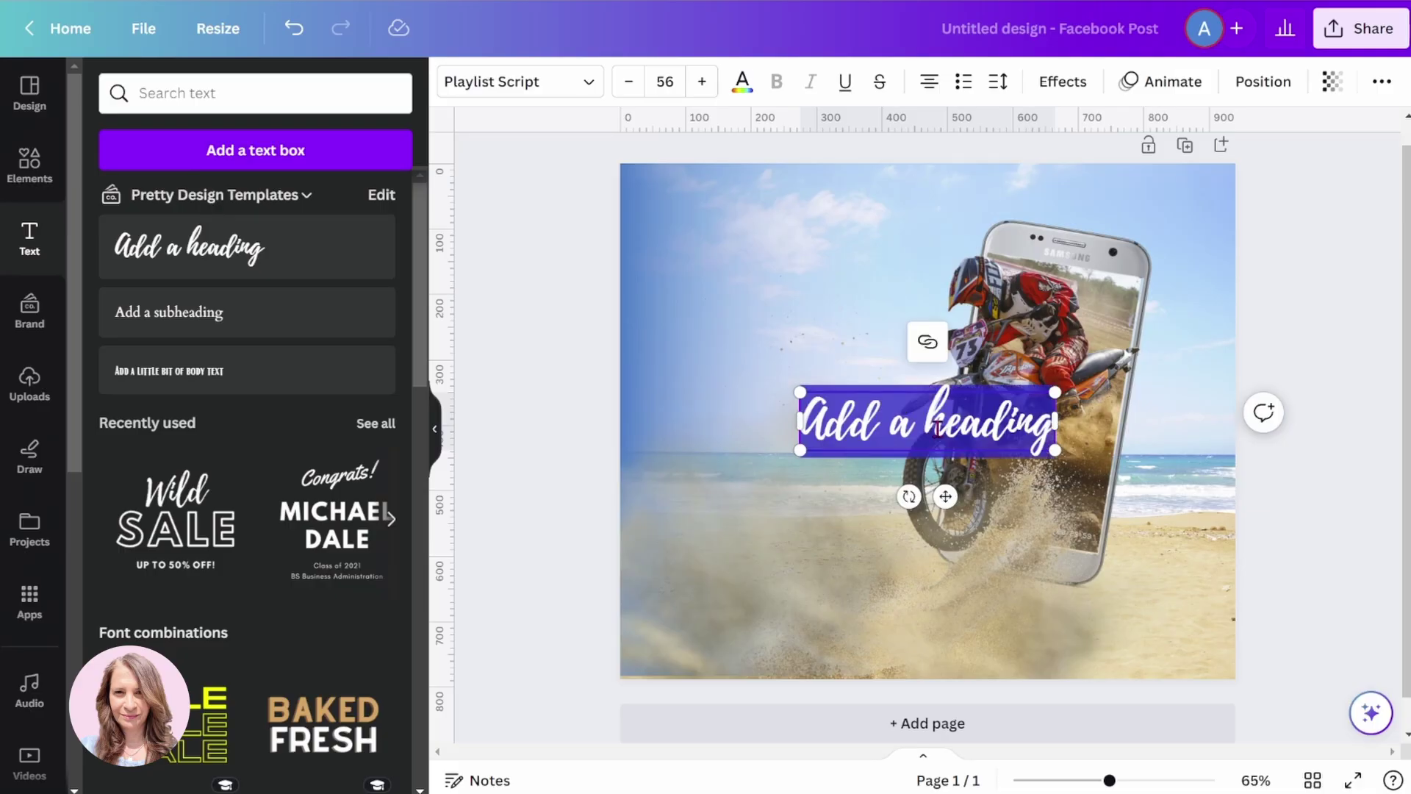
text(G)
key(Caps_Lock)
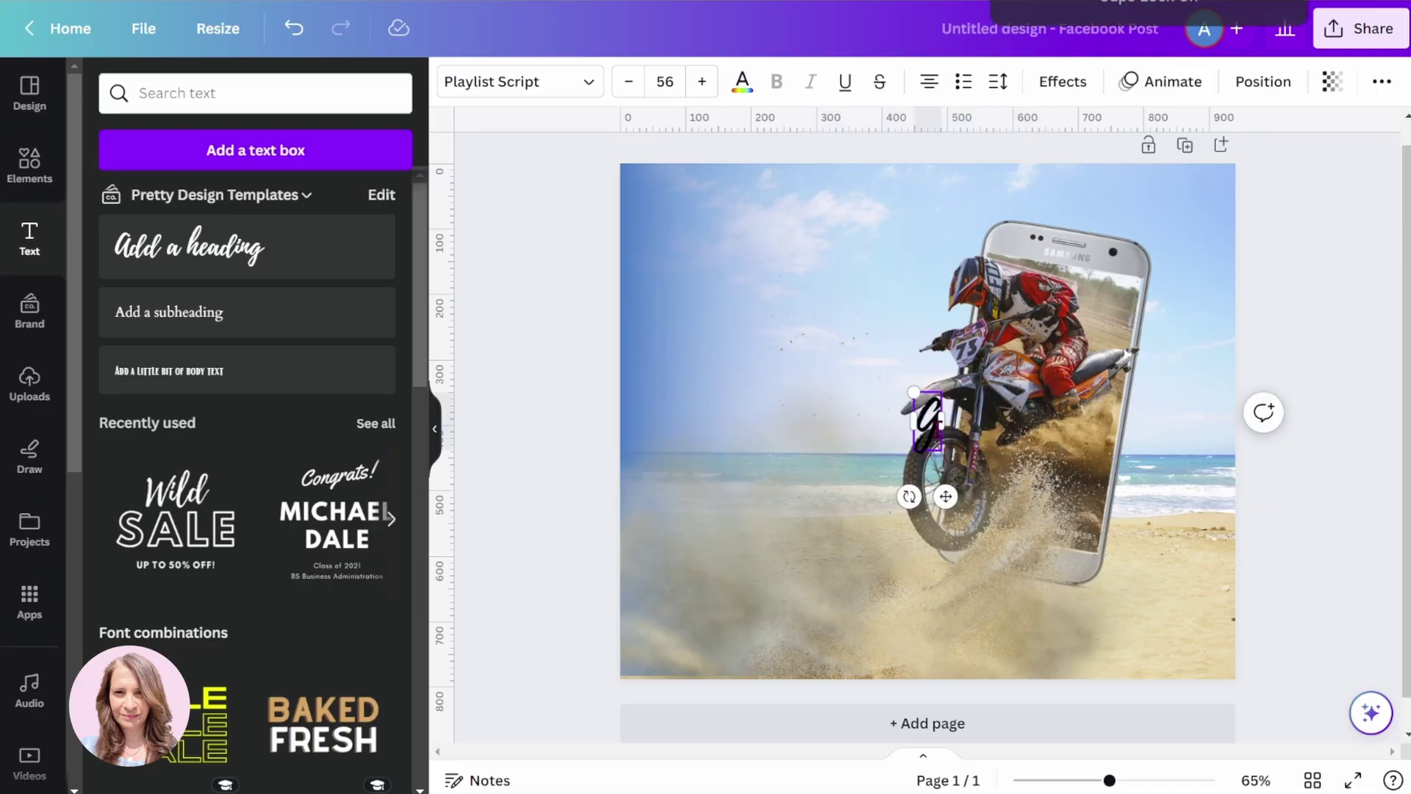
key(BackSpace)
text(DOWN)
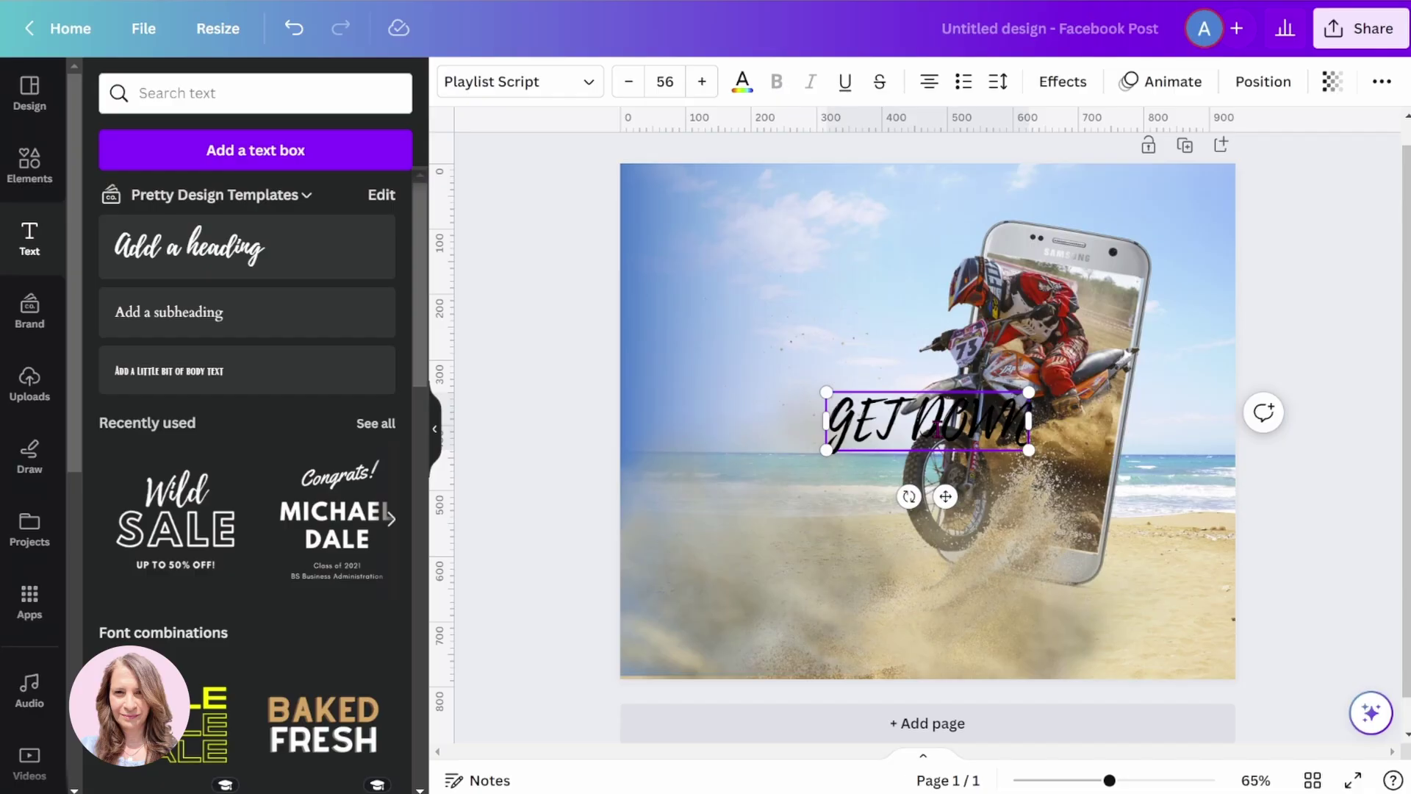
text( AND DIRT)
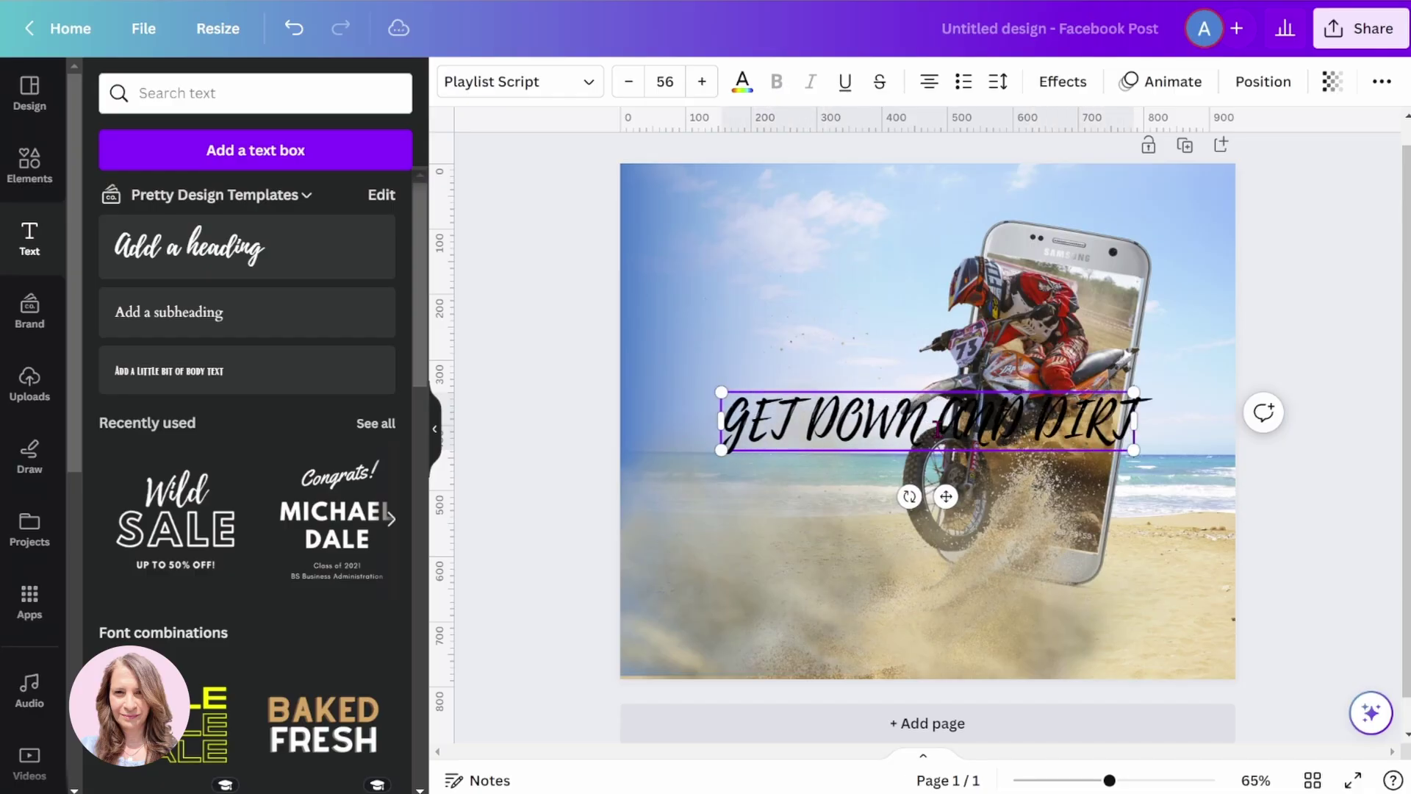
text(Y)
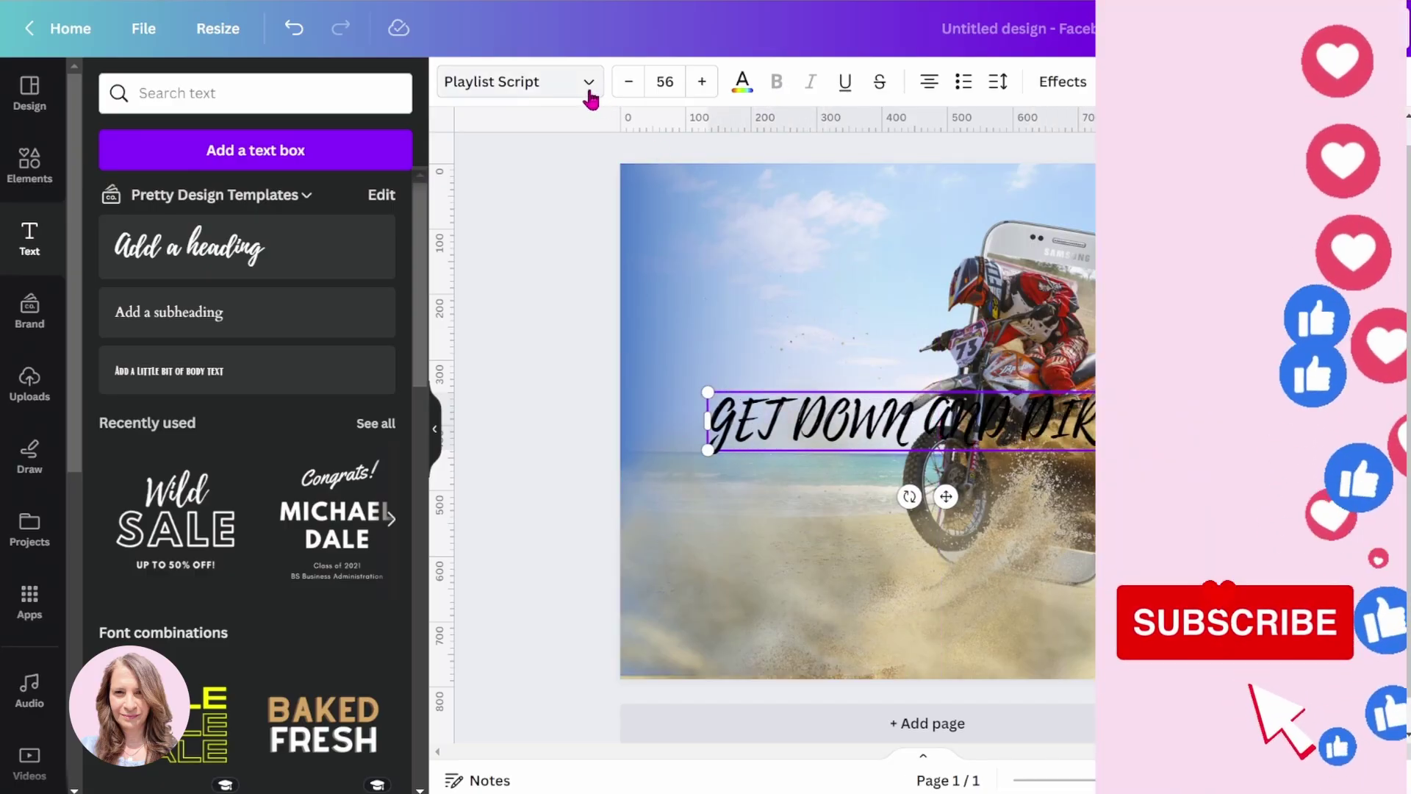
Set the heading to TAN Ashford and stack GET, DOWN, AND, DIRTY one word per line.
click(589, 87)
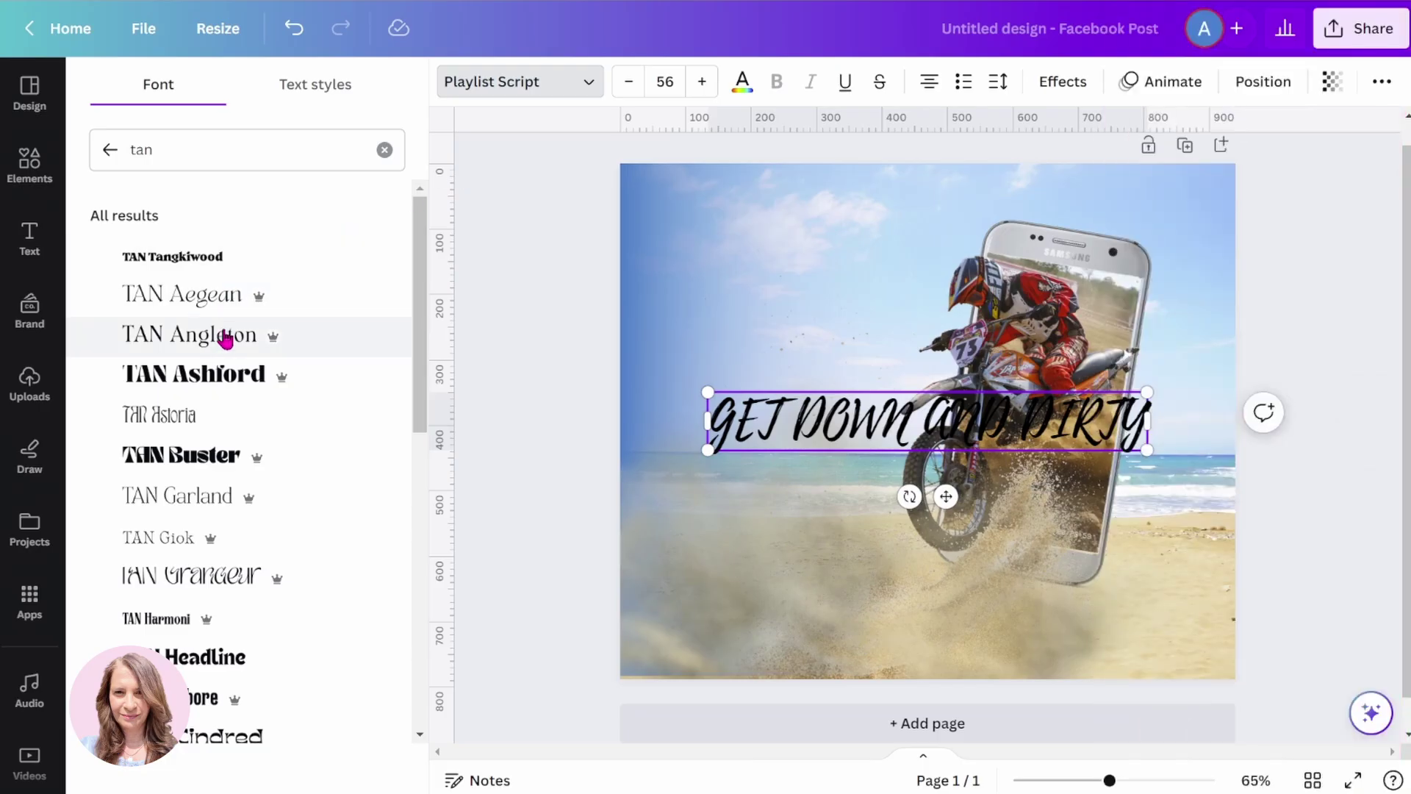
click(208, 375)
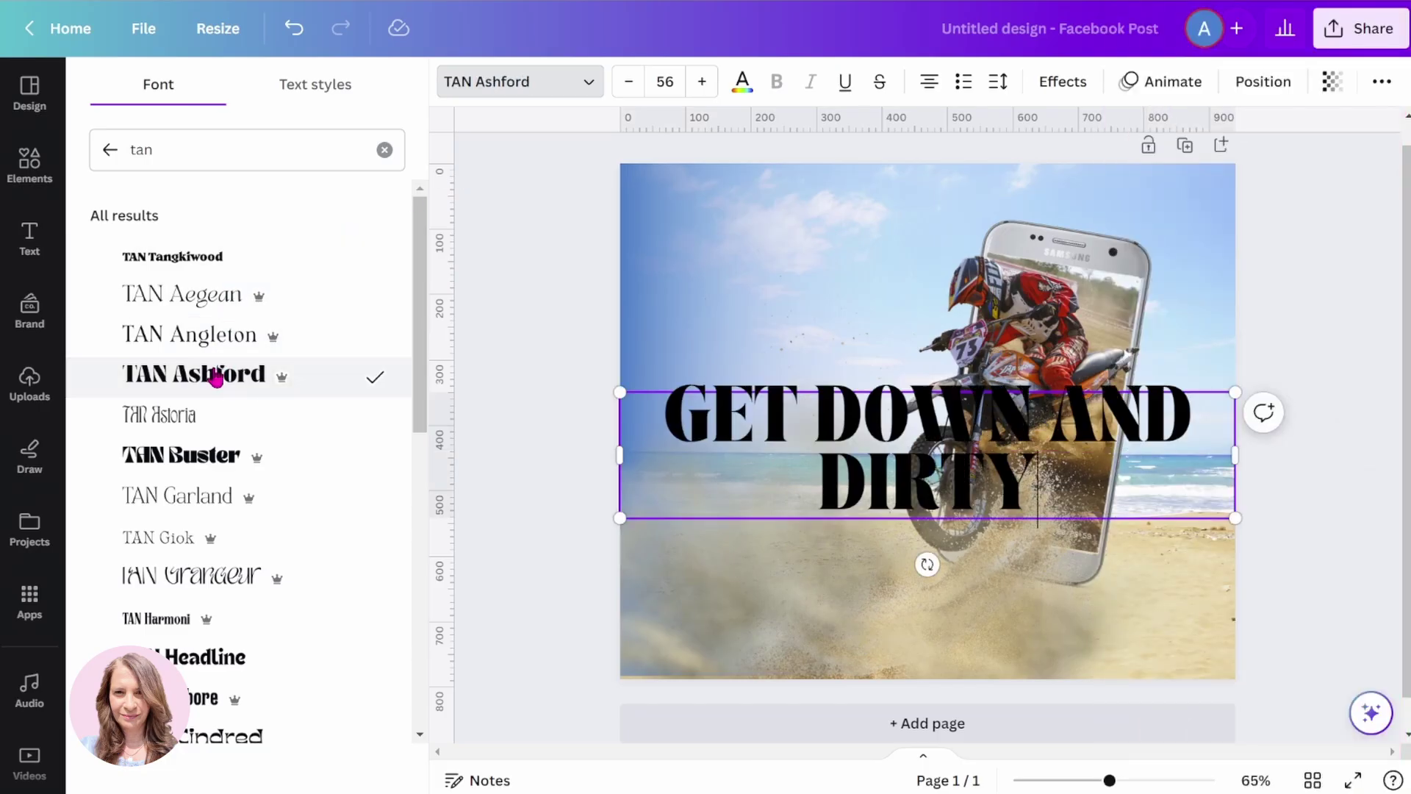
click(797, 418)
key(Right)
key(Return)
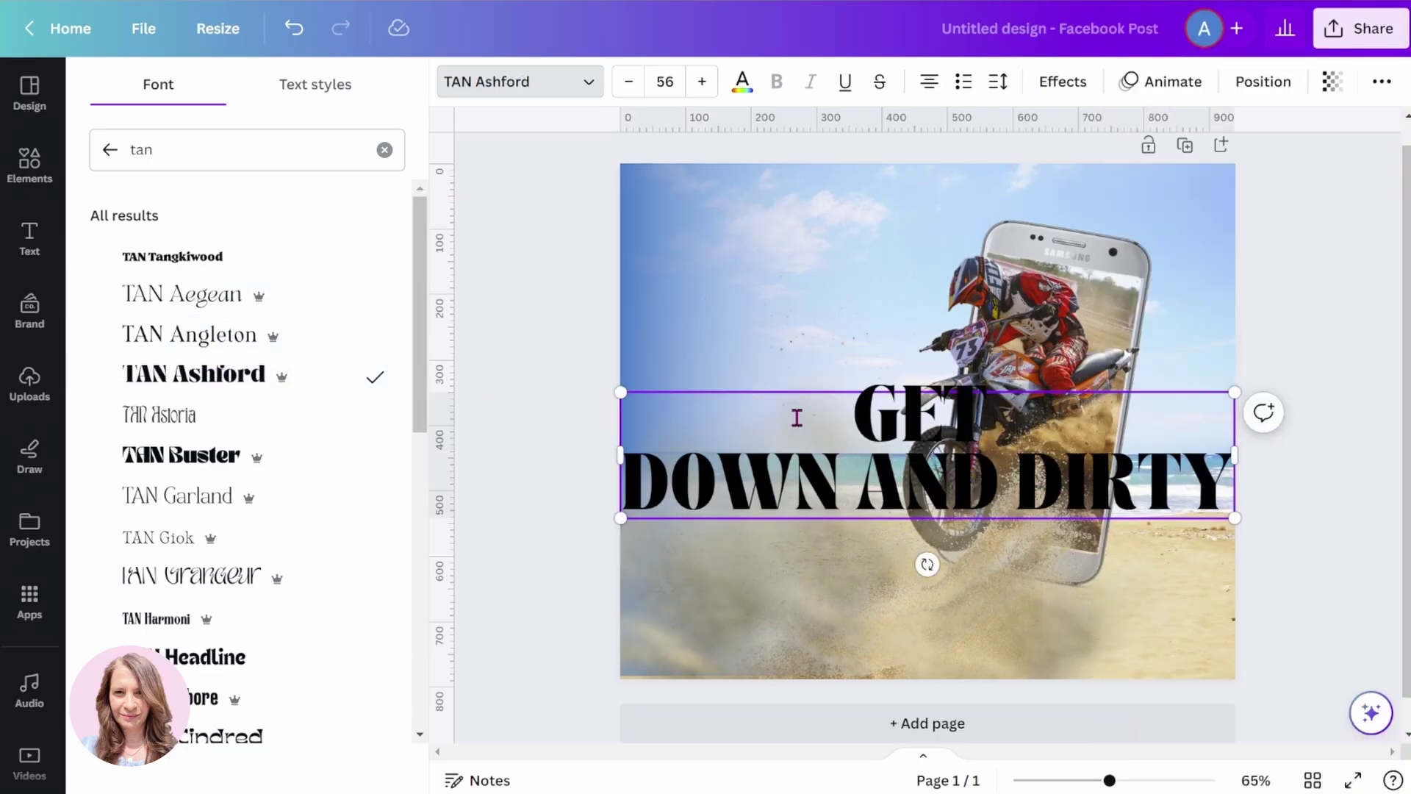
click(859, 481)
key(Return)
click(906, 535)
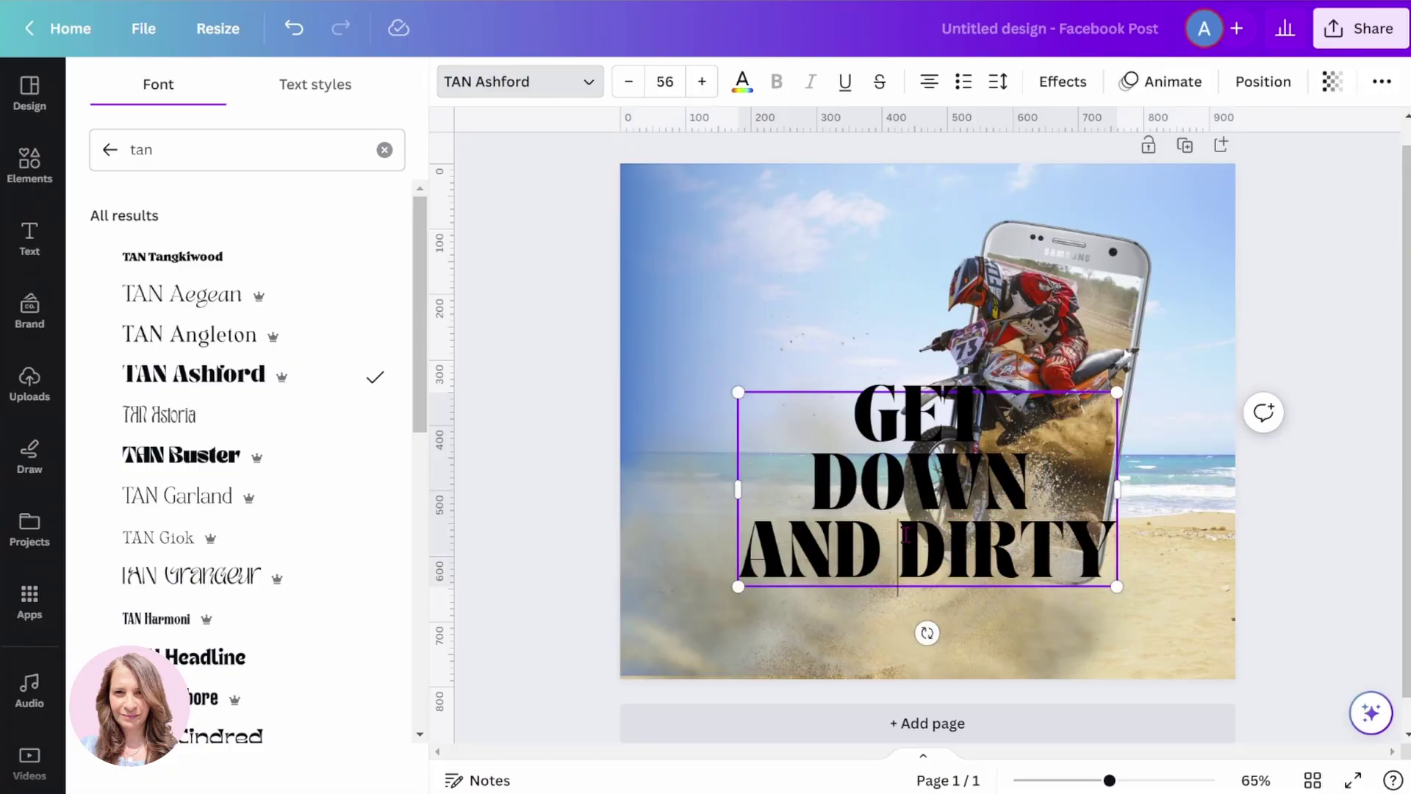
key(Return)
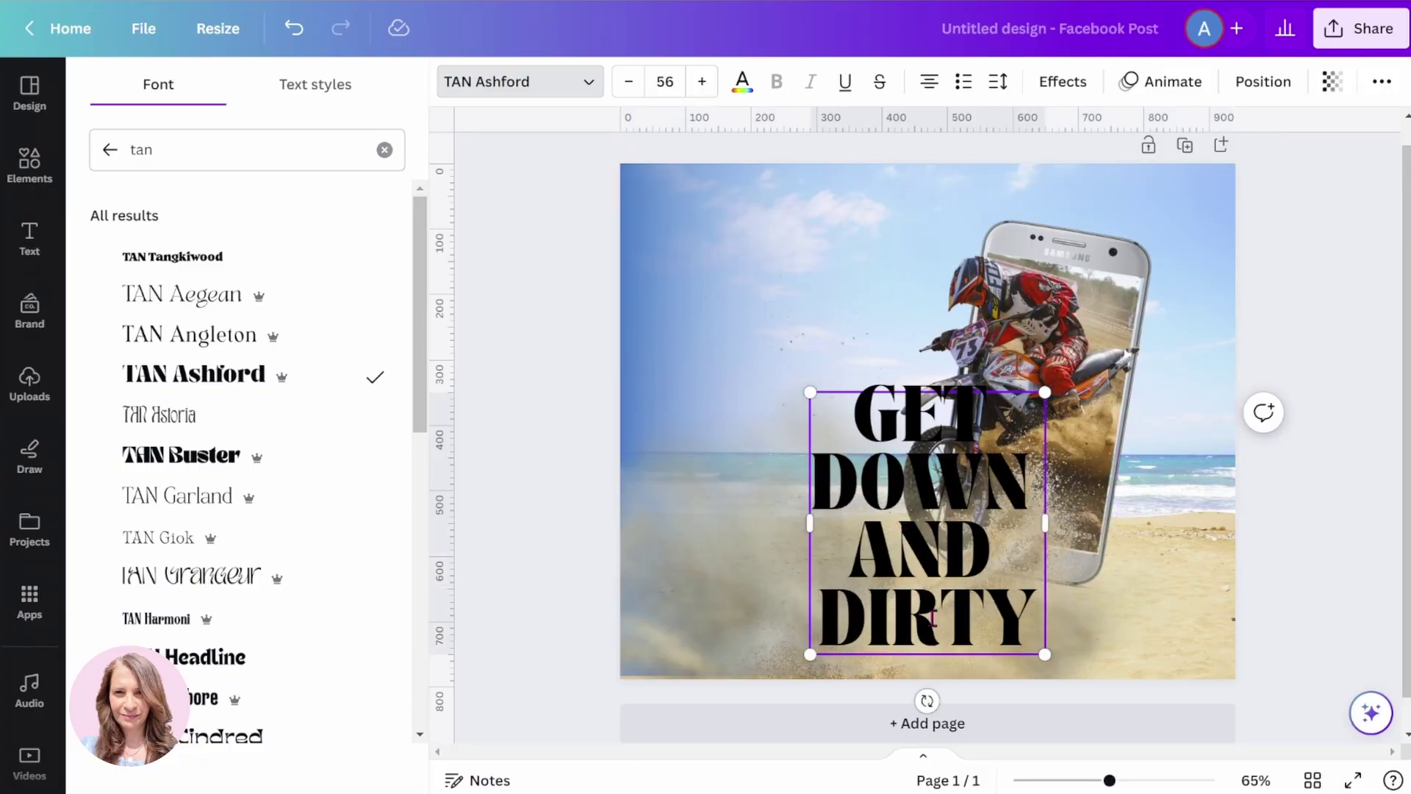
Move the headline to the upper left, enlarge it to 81.5, and left-align it.
drag(932, 655, 822, 498)
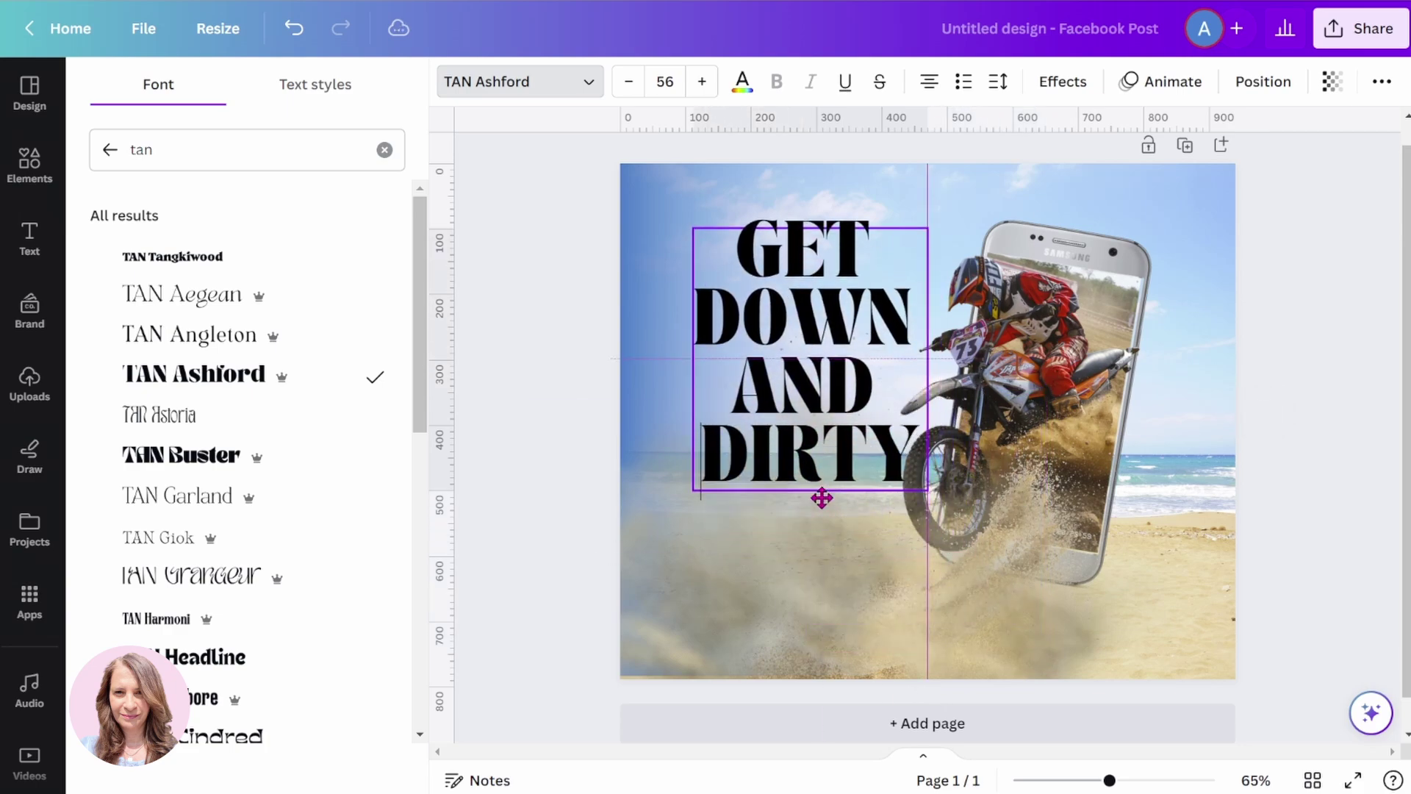
drag(929, 490, 1034, 609)
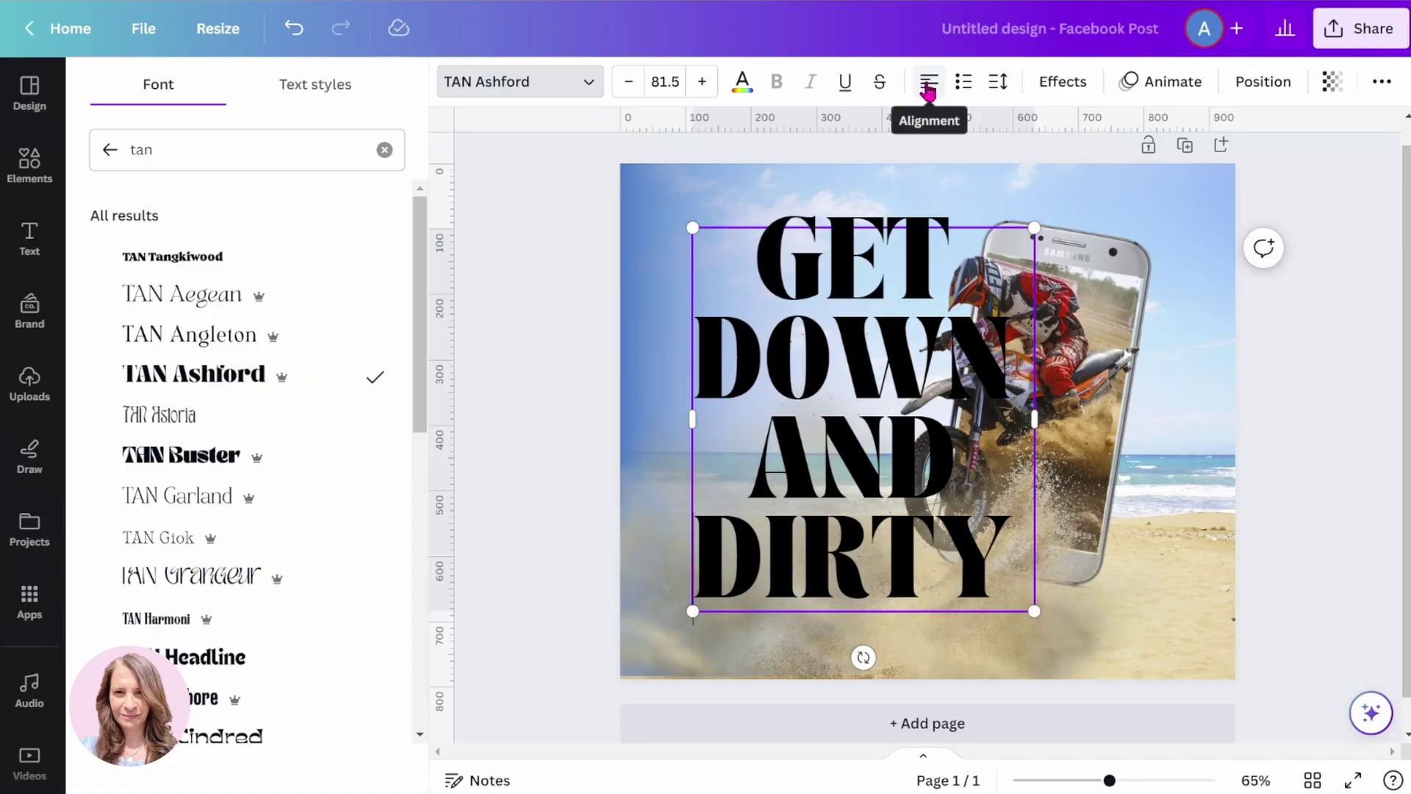
click(503, 213)
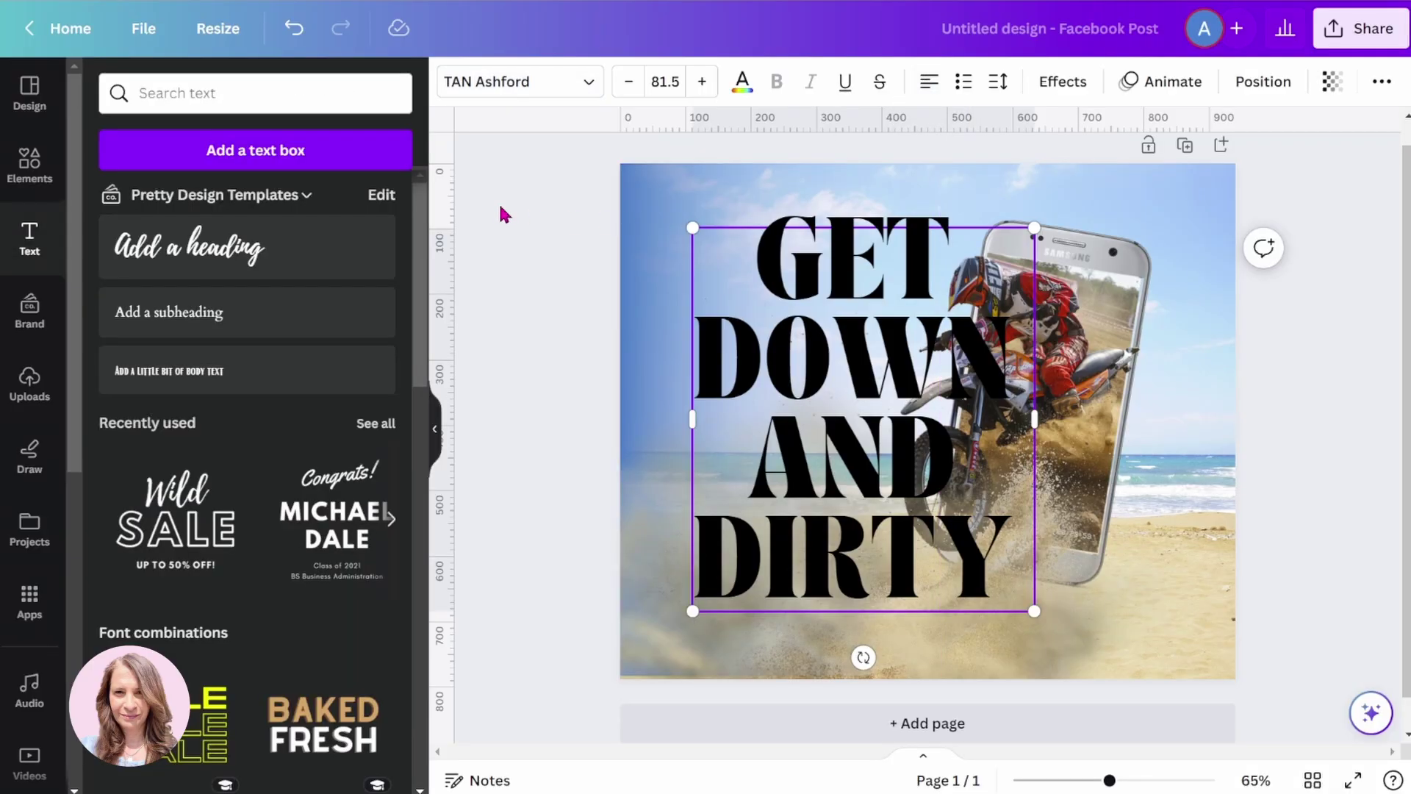
click(718, 273)
click(928, 82)
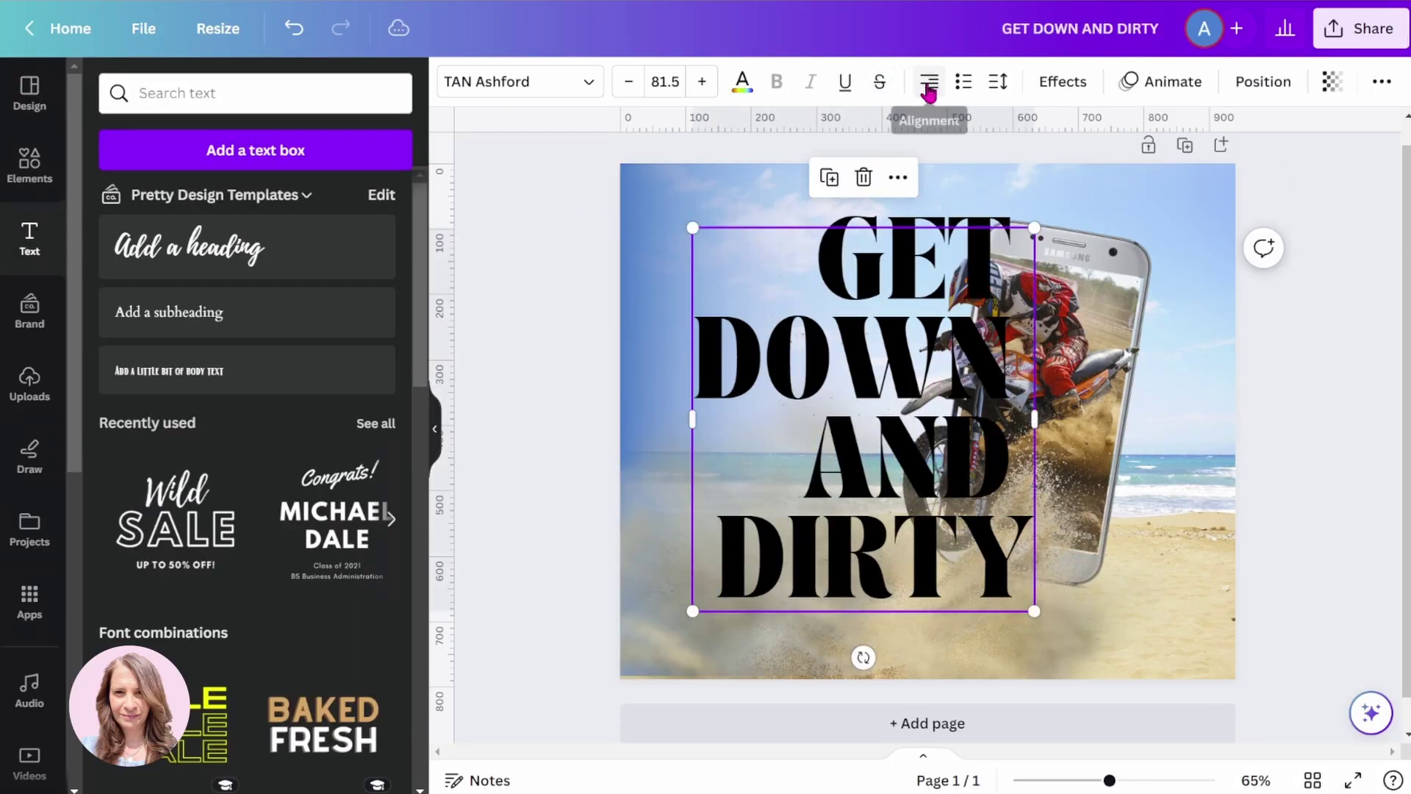
click(929, 82)
click(929, 83)
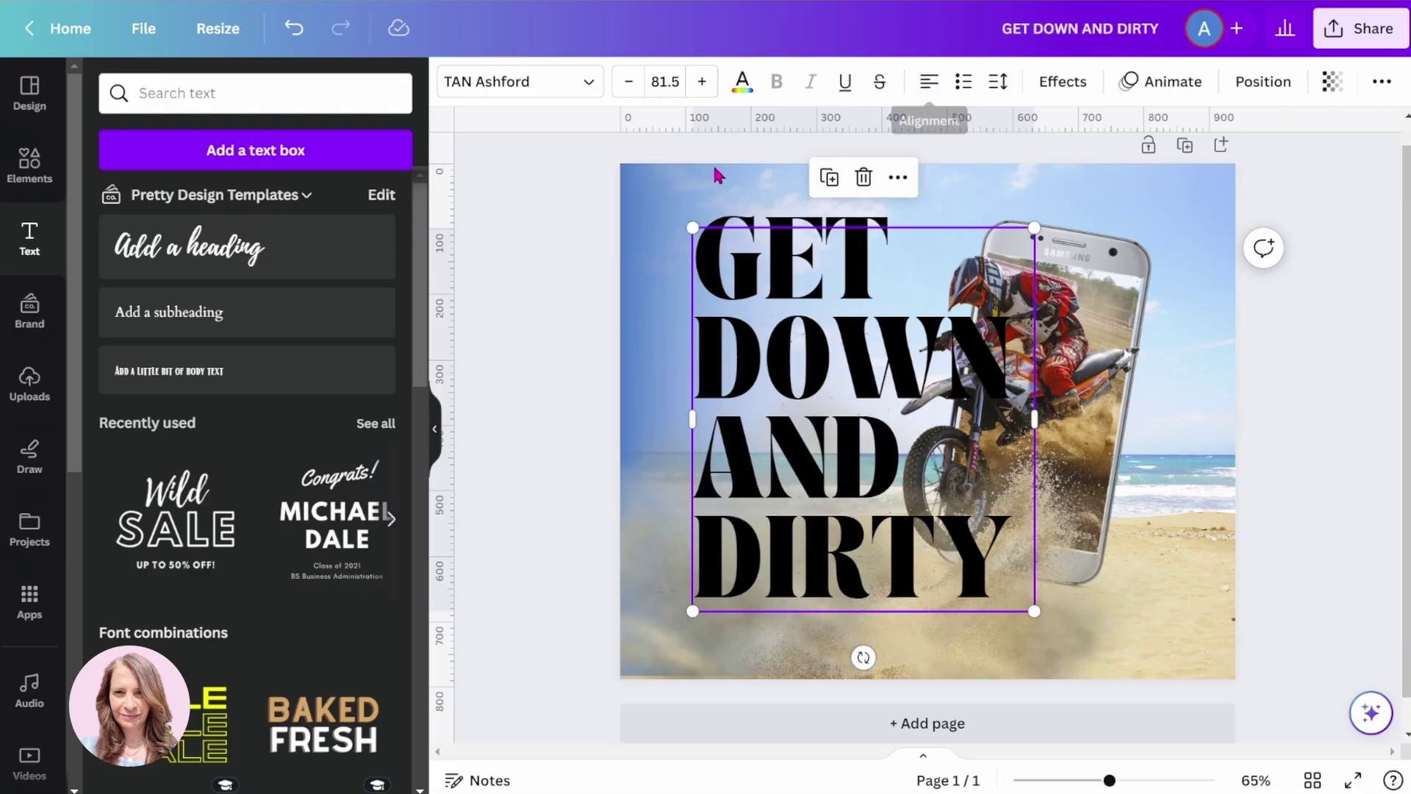
click(540, 217)
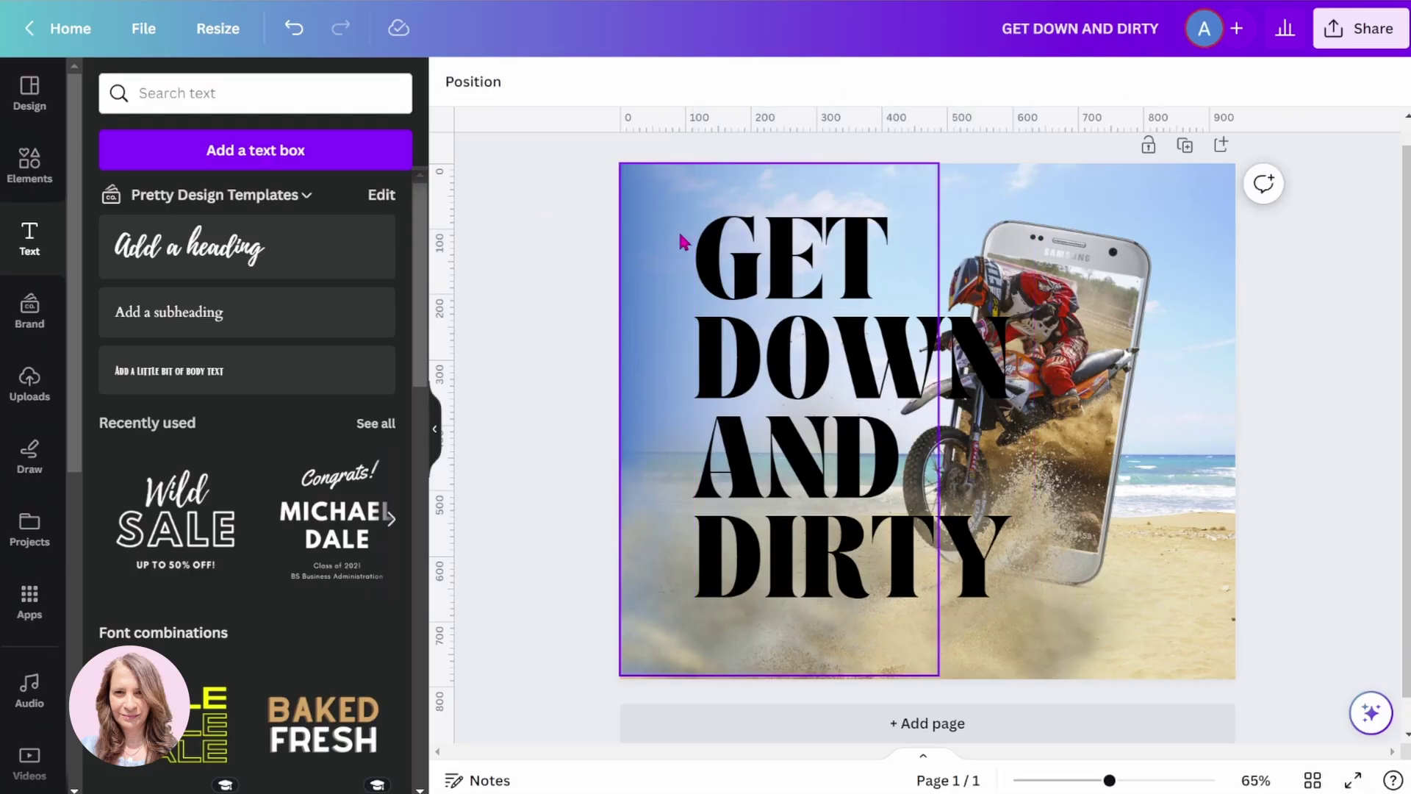
Color the headline light blue.
click(741, 259)
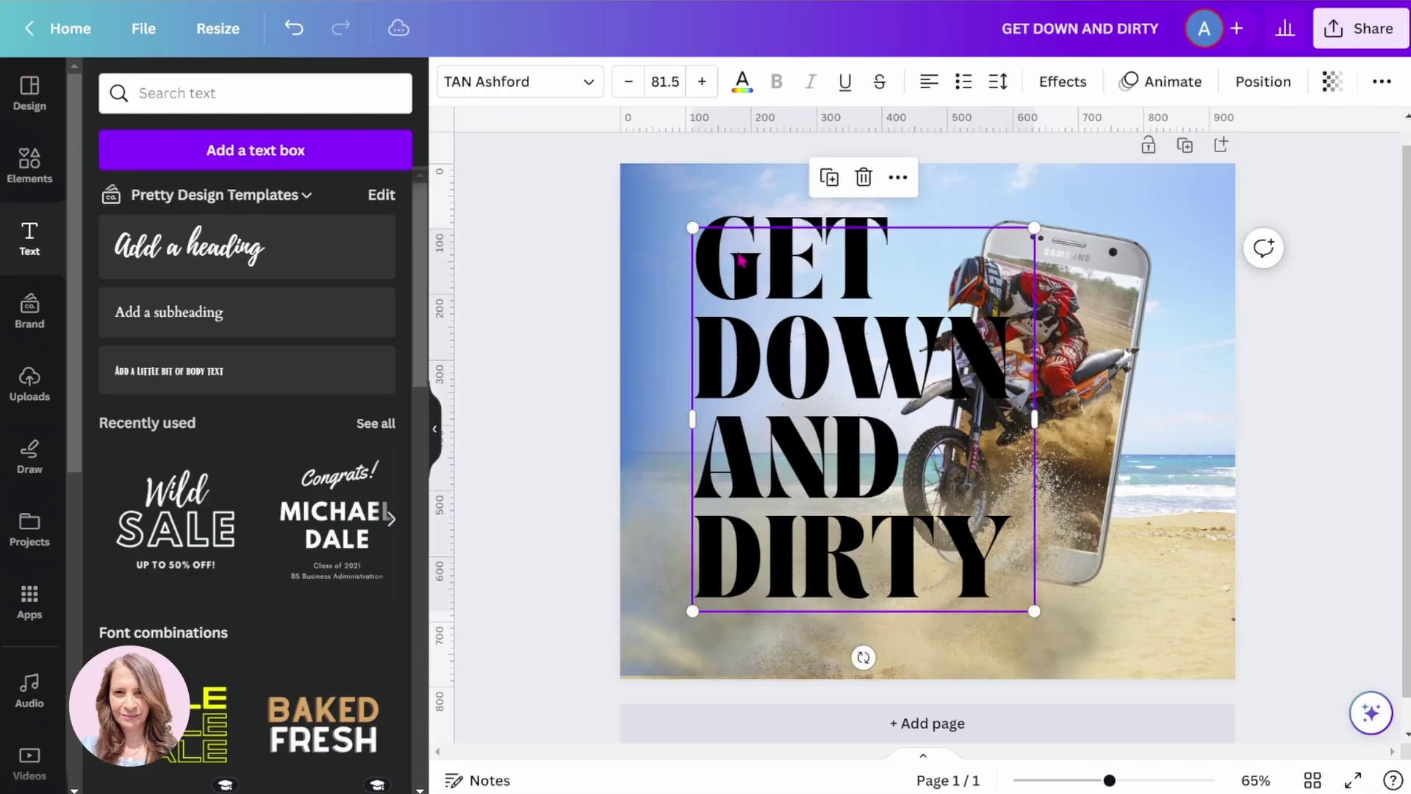
click(739, 84)
click(383, 620)
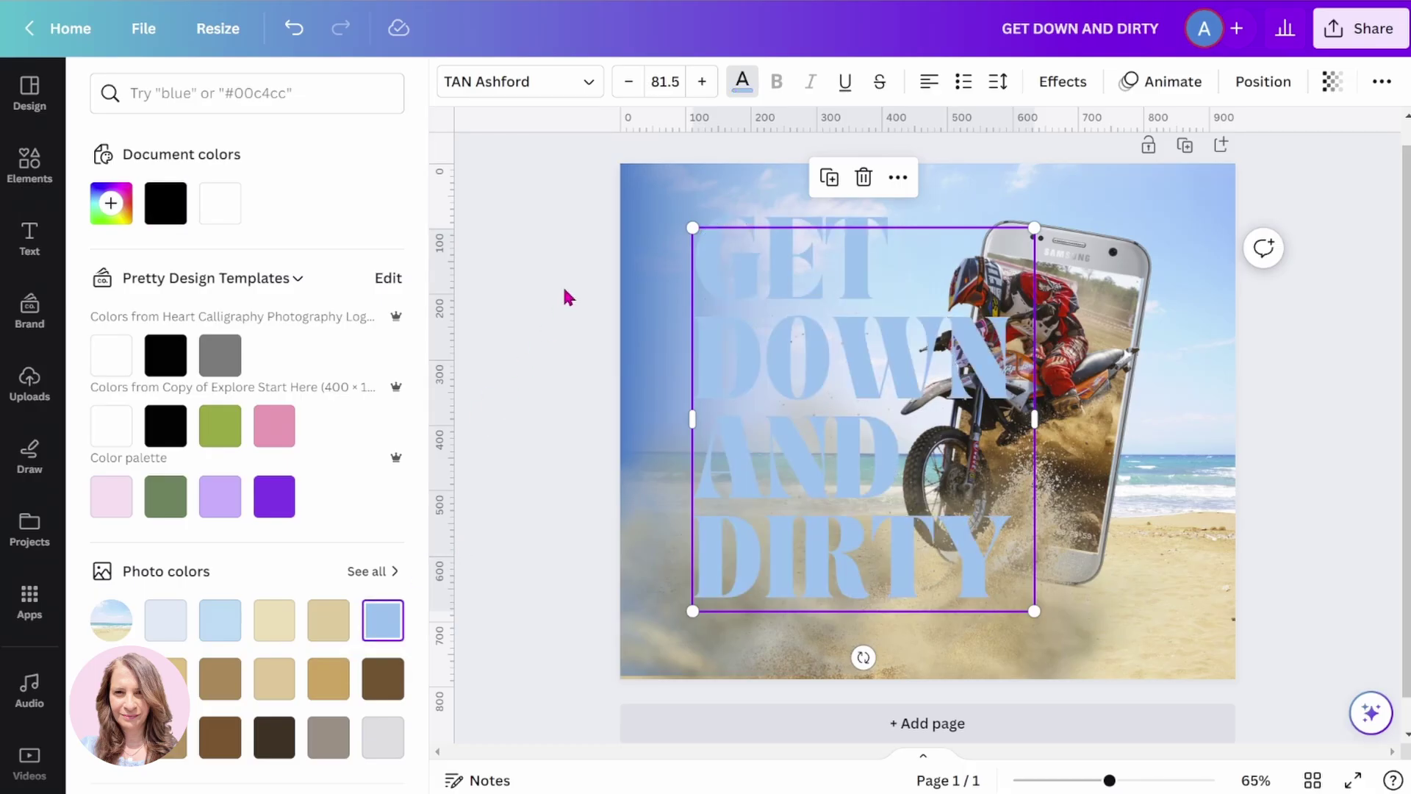
Duplicate the headline over the original and style the copy as hollow white-outlined lettering.
click(829, 178)
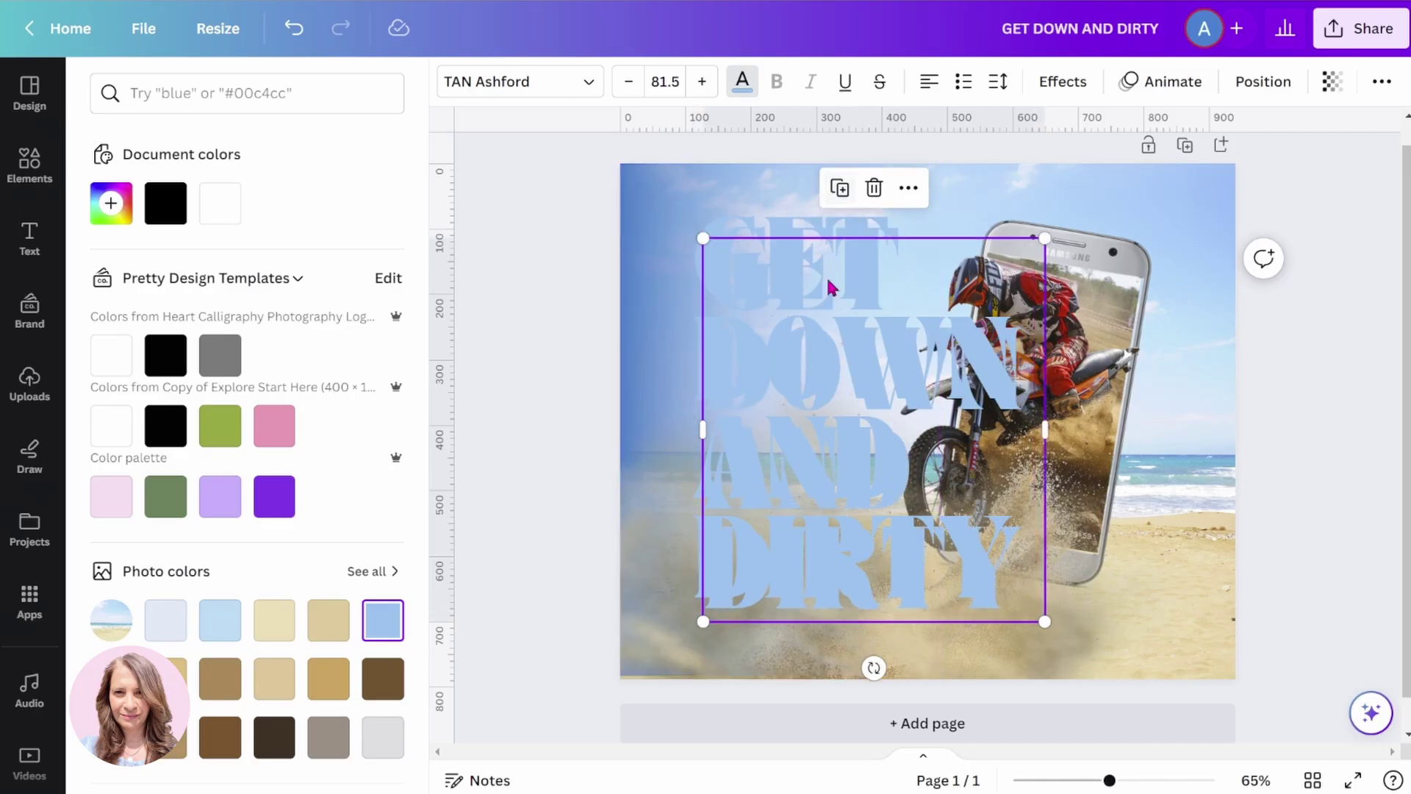
drag(826, 333, 812, 315)
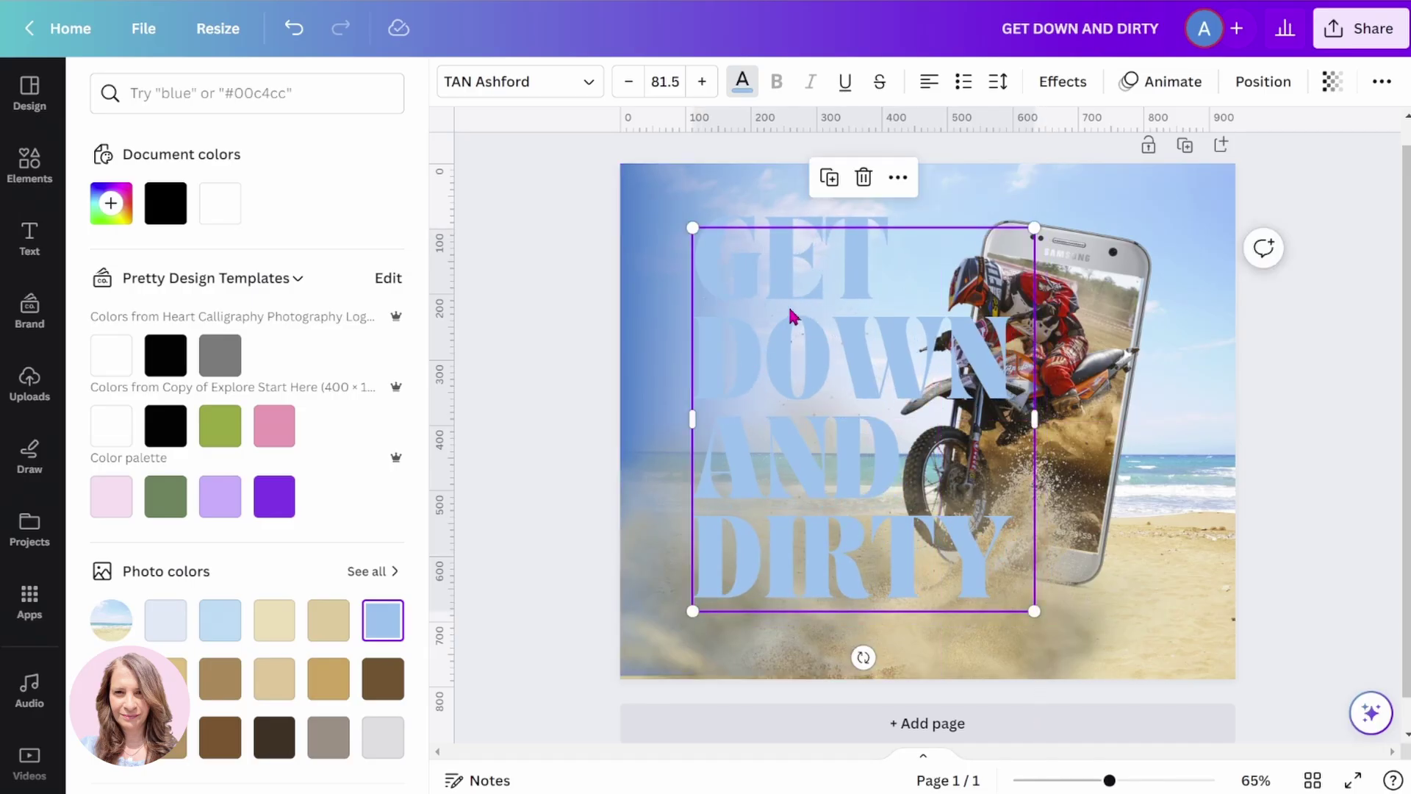
click(1056, 82)
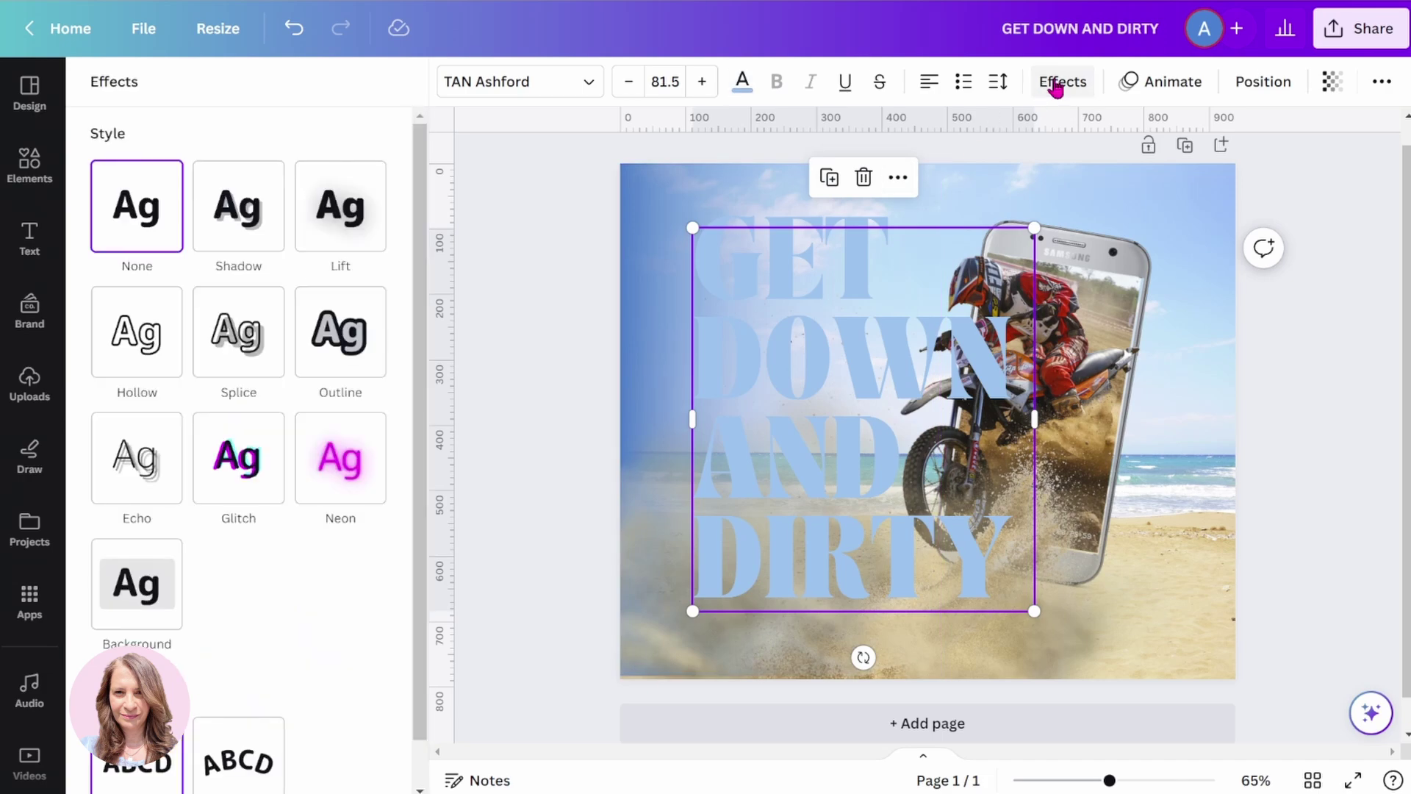
click(118, 357)
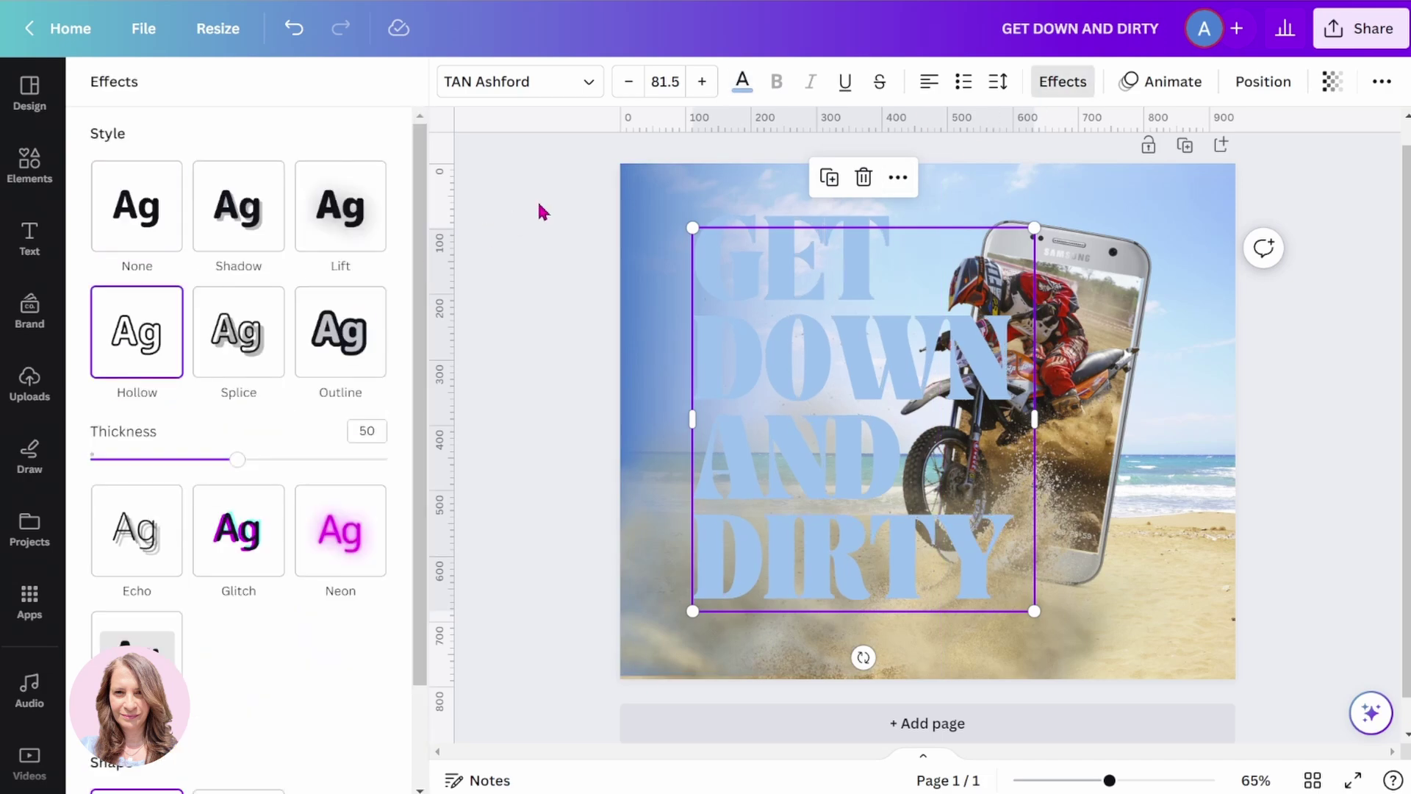
click(749, 89)
click(112, 355)
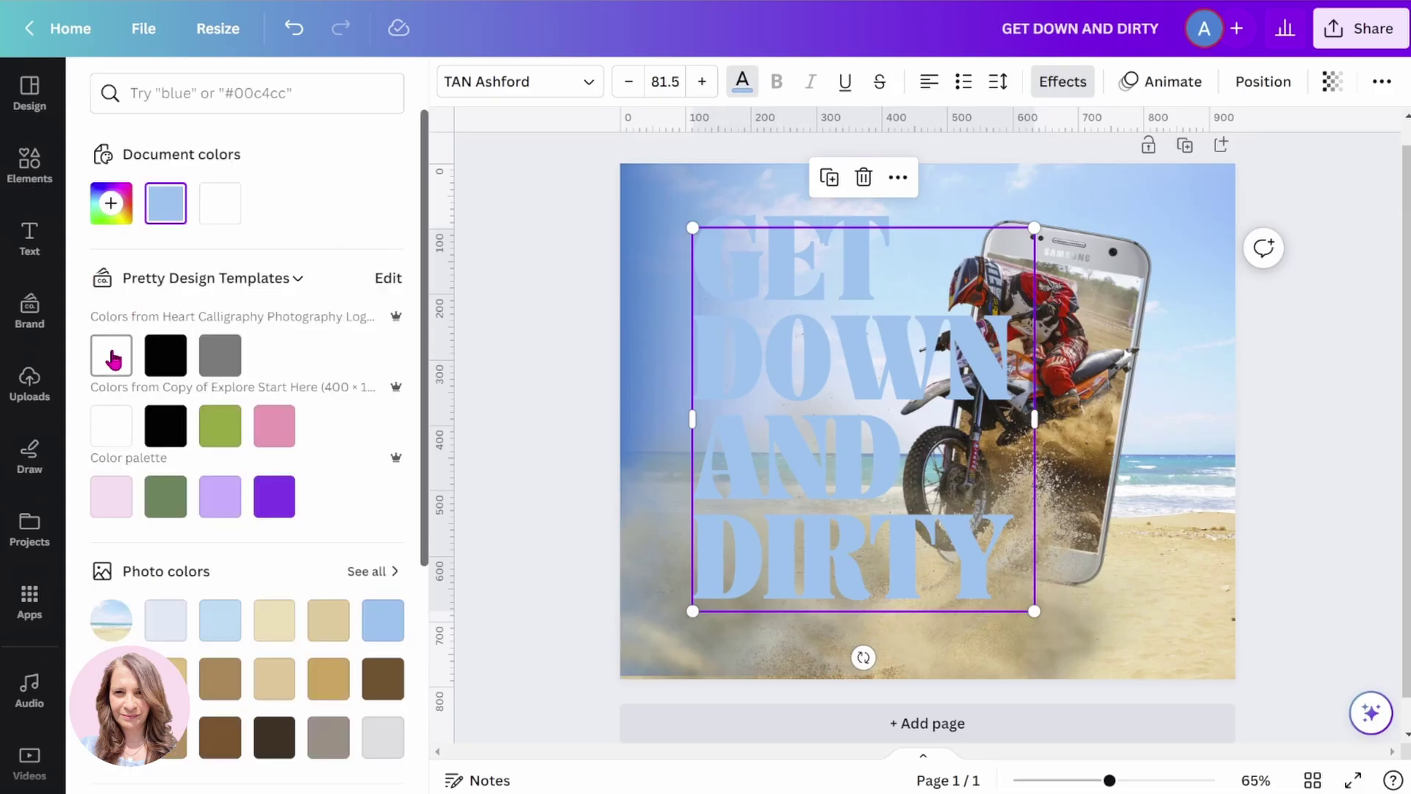
key(Escape)
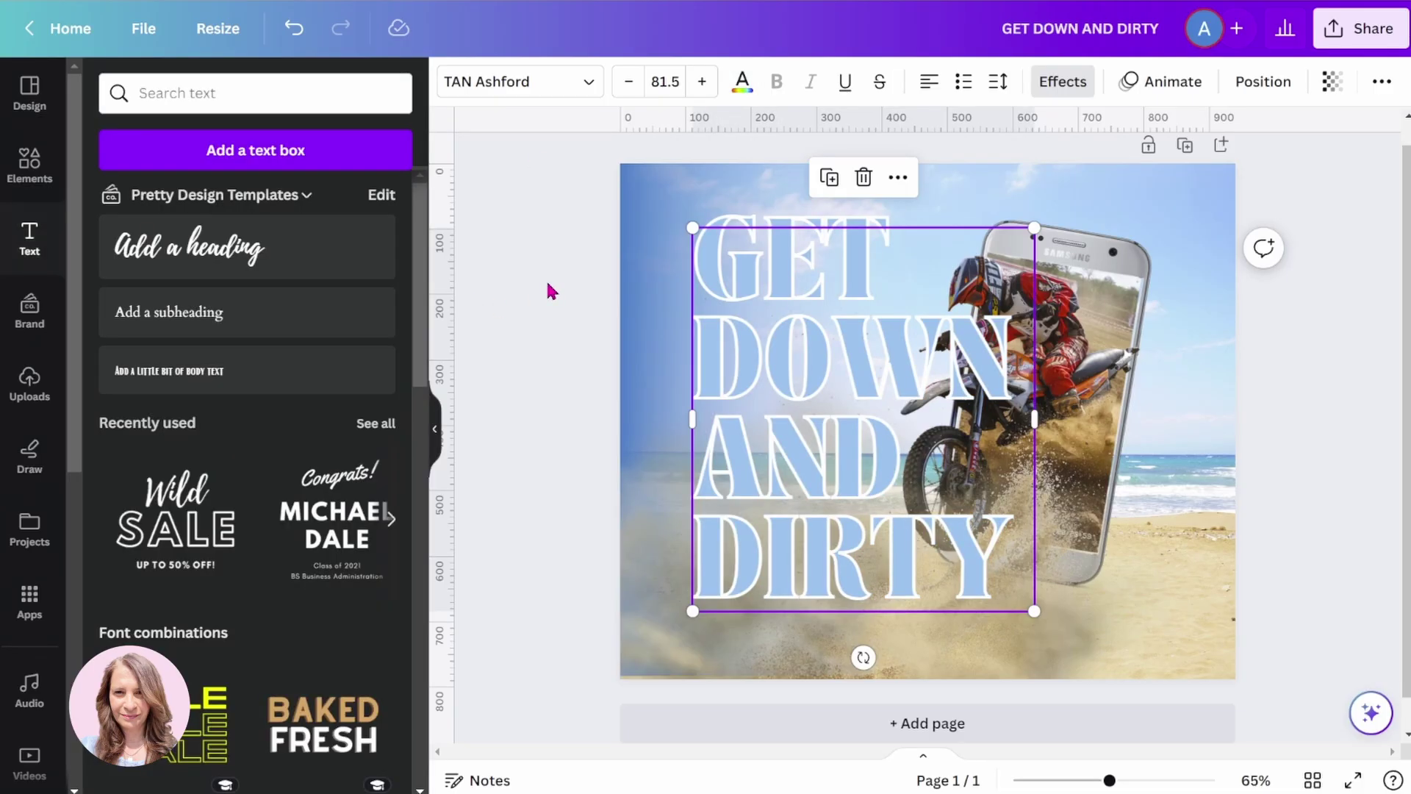
click(550, 290)
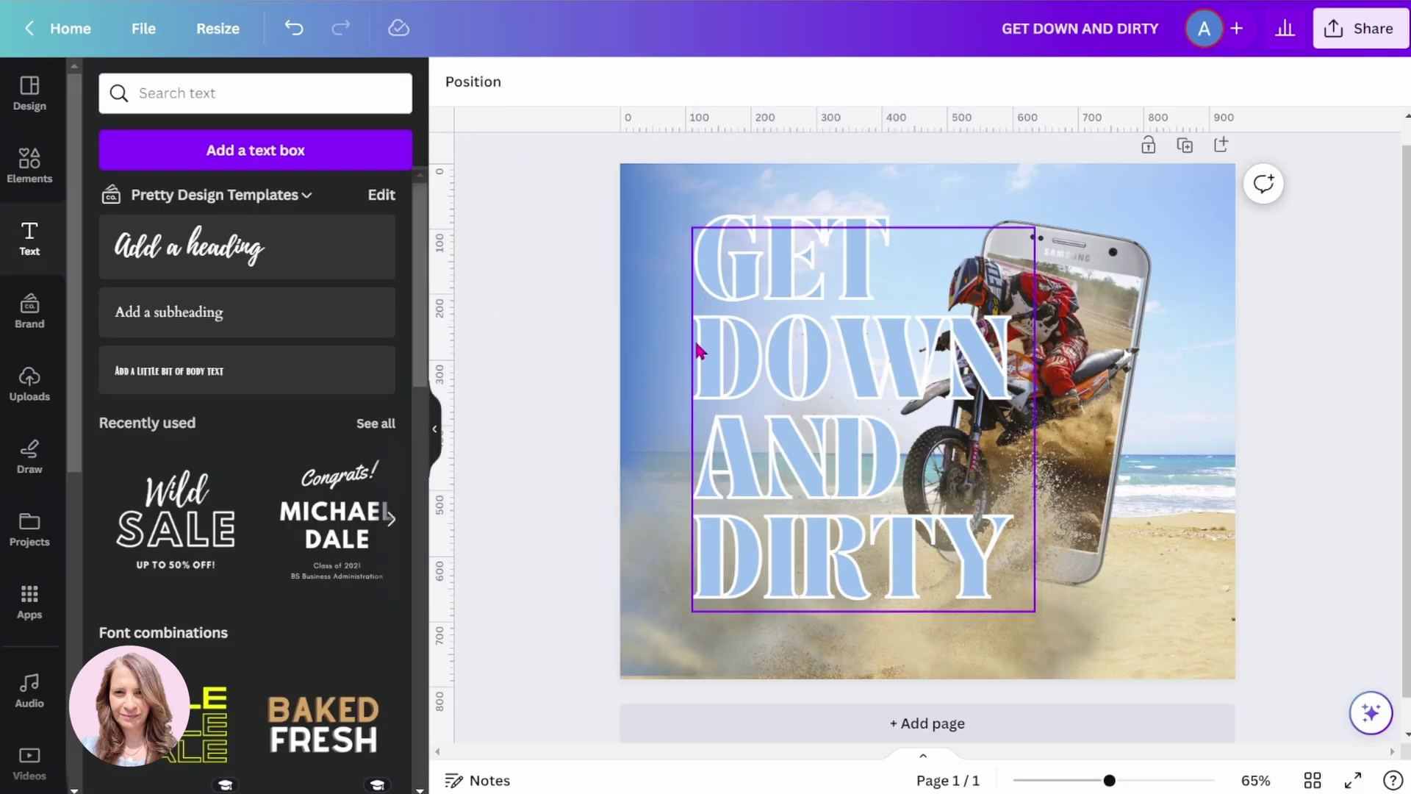
Drag the light blue headline layer down below the gradient and dust layers.
click(474, 84)
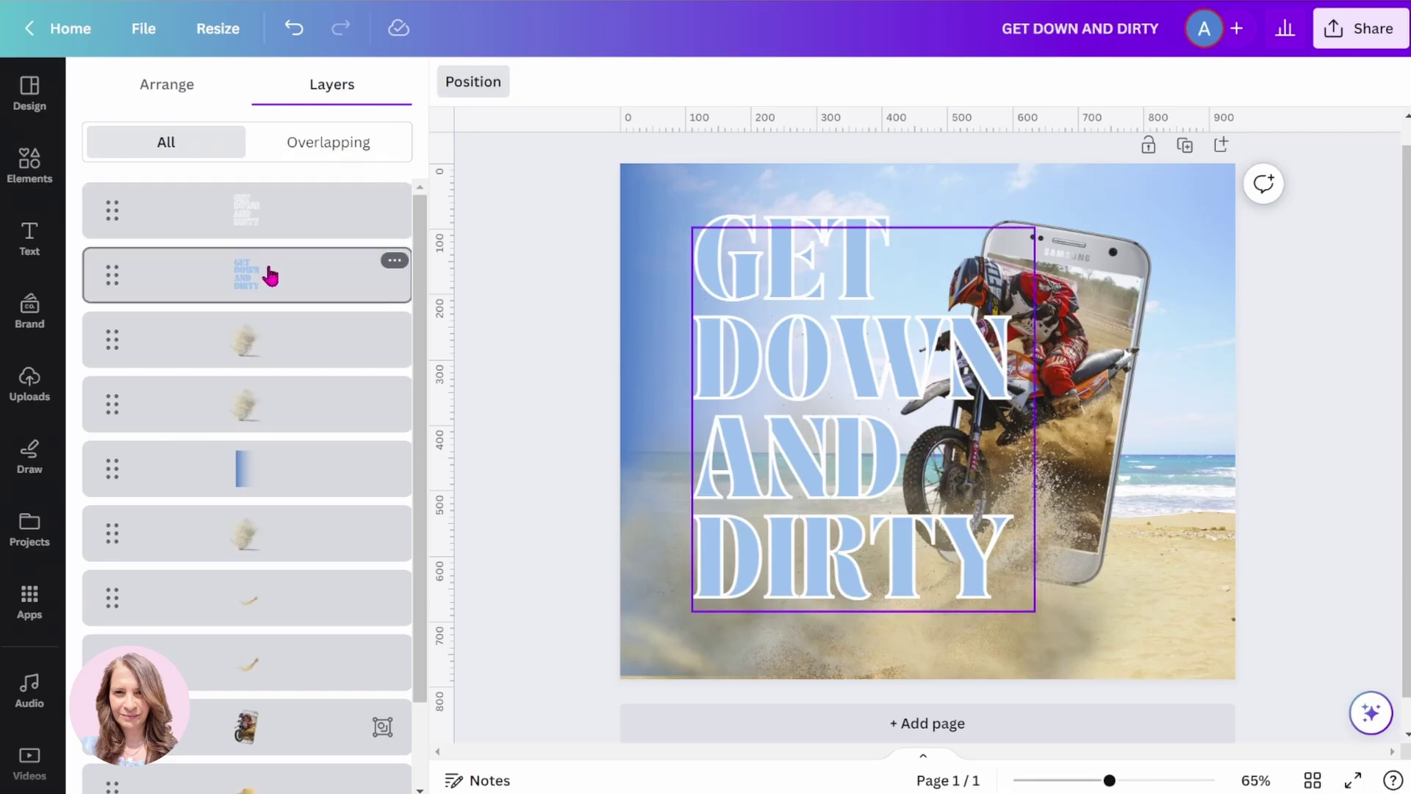
drag(270, 276, 274, 661)
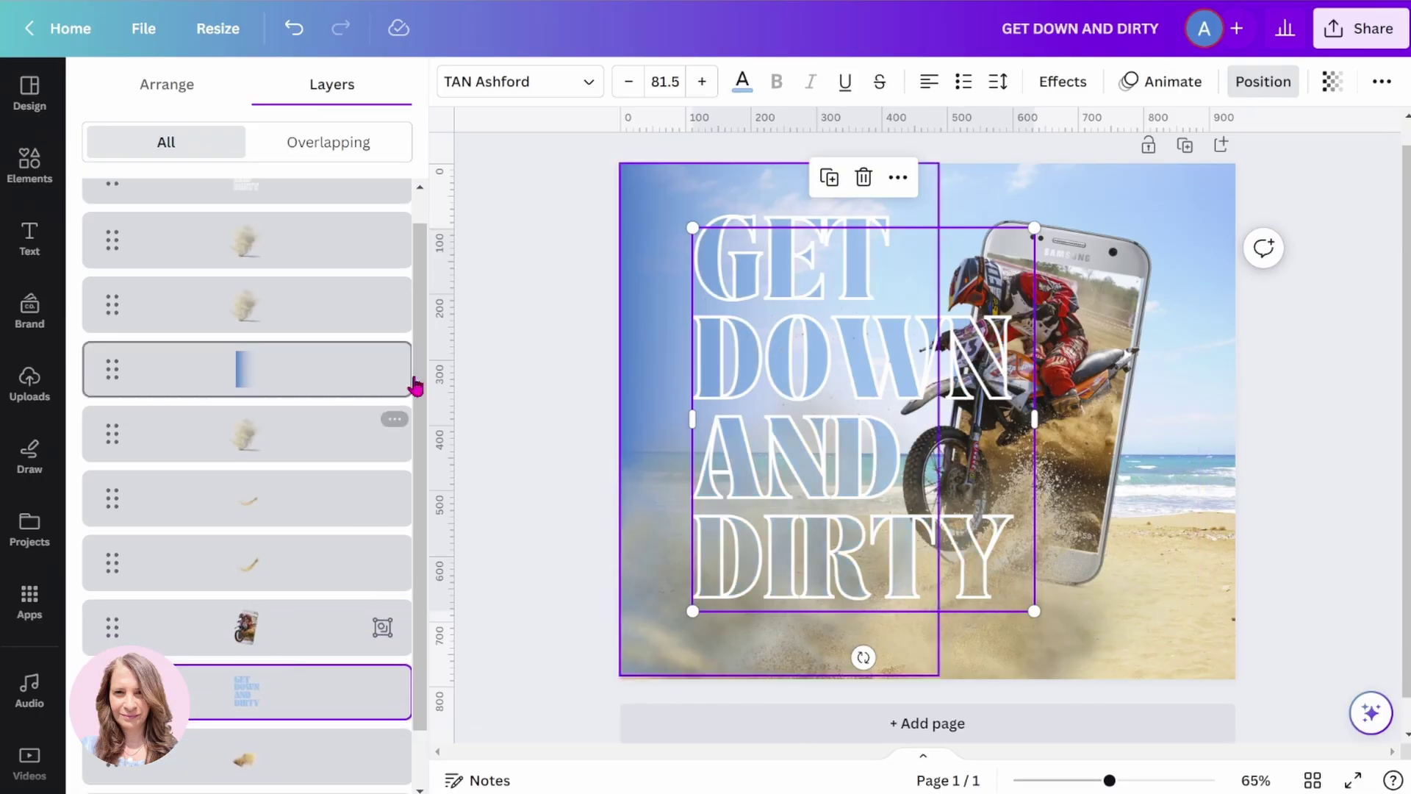
key(Escape)
click(512, 253)
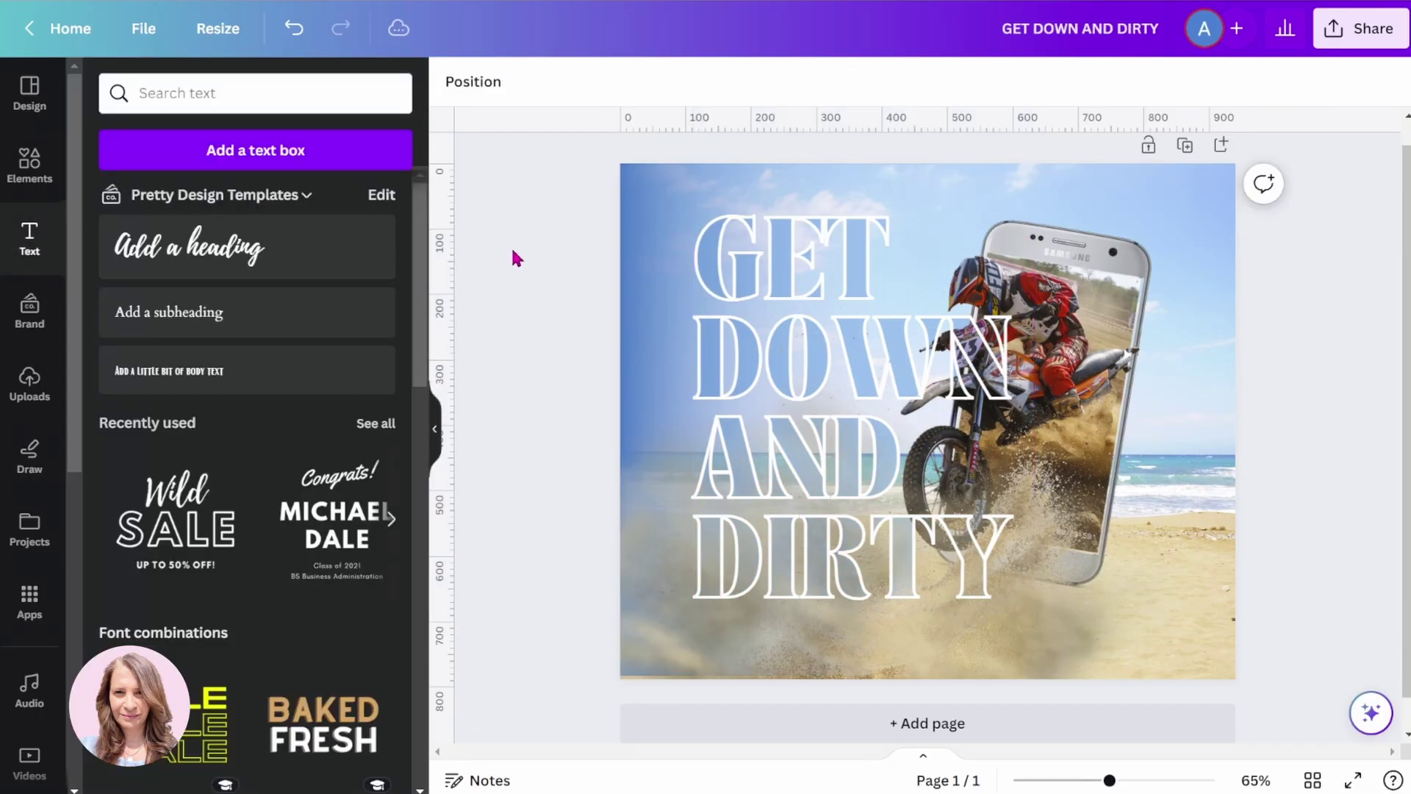